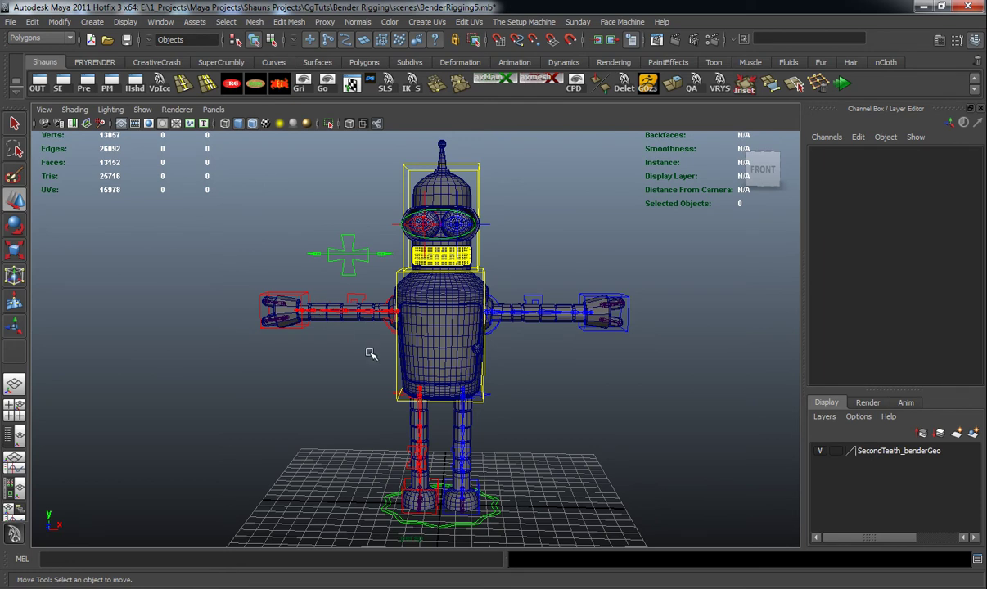
alt+drag(497, 361, 454, 434)
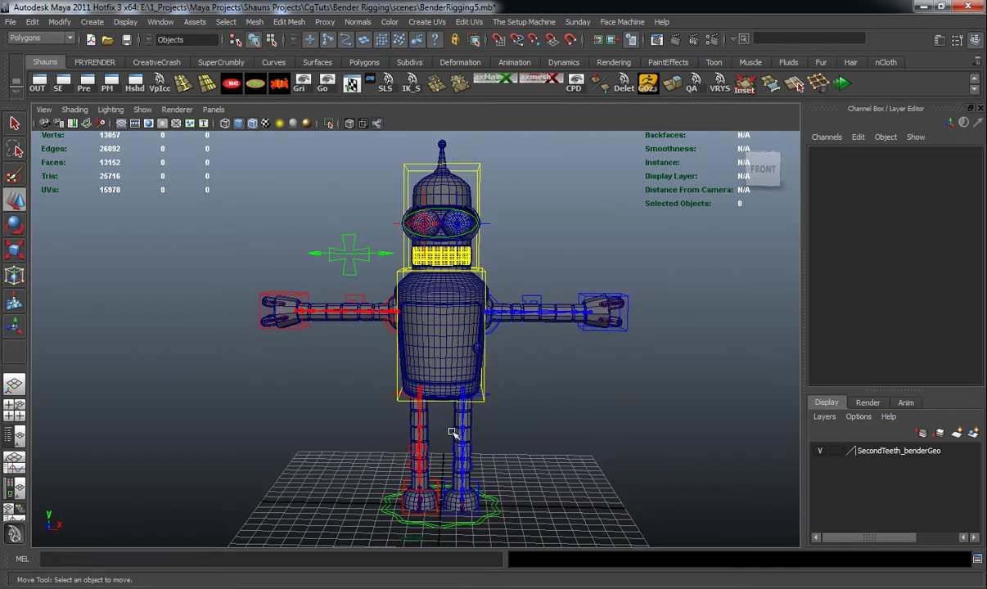
alt+drag(463, 374, 417, 369)
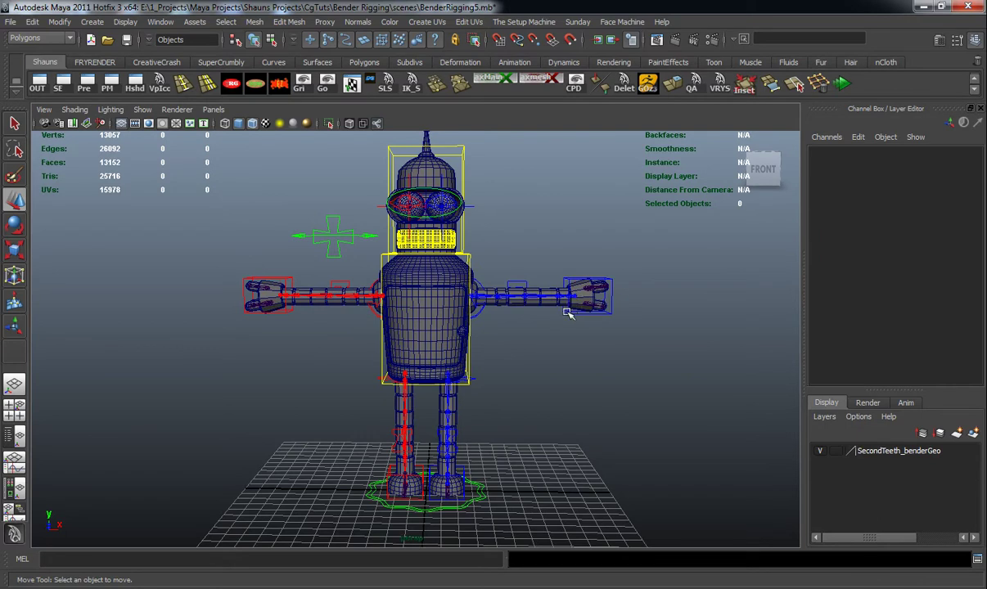
alt+drag(569, 314, 564, 316)
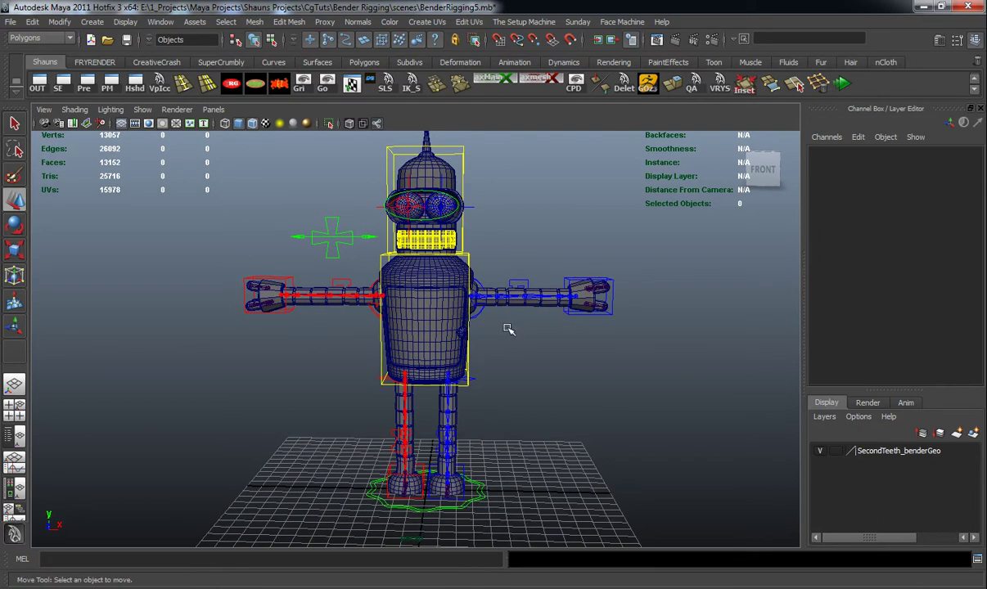
alt+drag(350, 267, 349, 281)
alt+drag(408, 294, 440, 300)
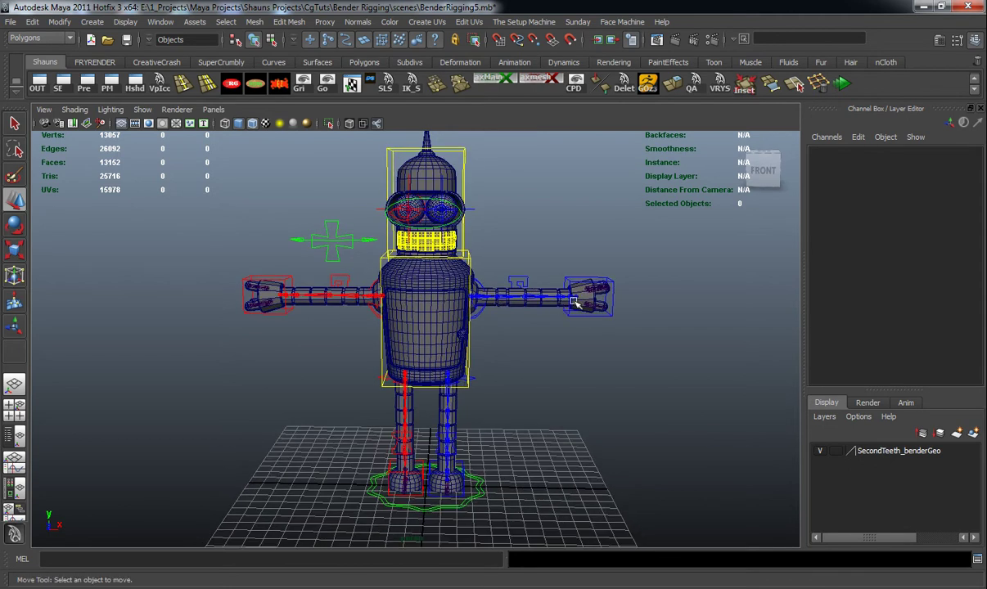
alt+drag(565, 334, 535, 335)
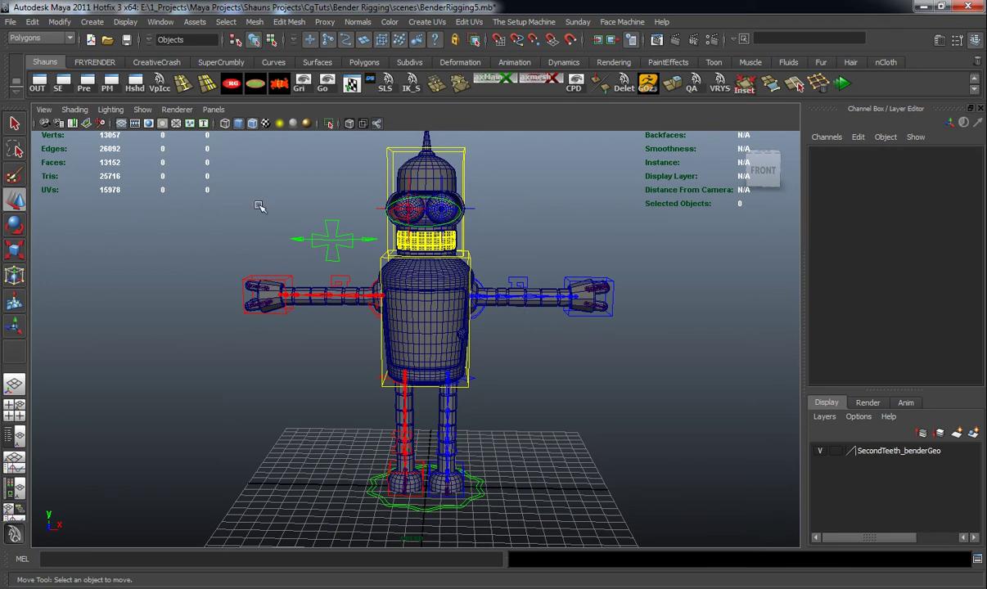
alt+drag(546, 314, 582, 321)
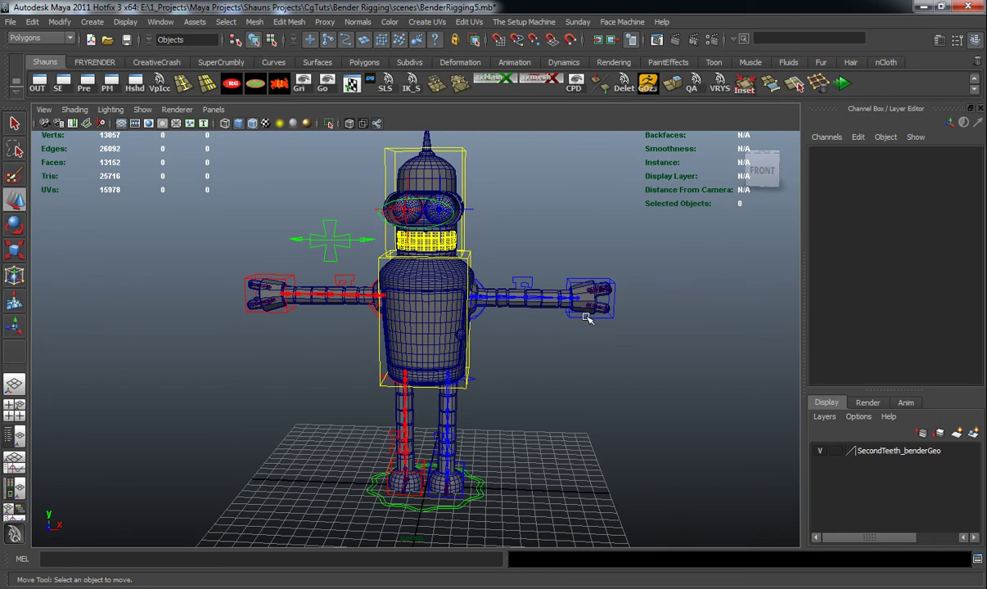
alt+drag(581, 321, 577, 322)
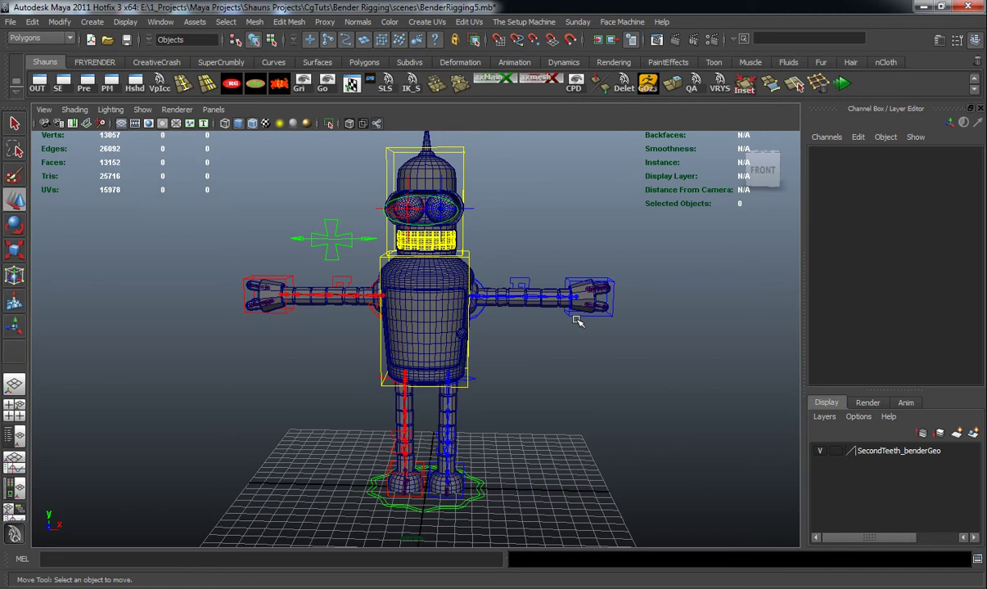
alt+drag(545, 323, 447, 324)
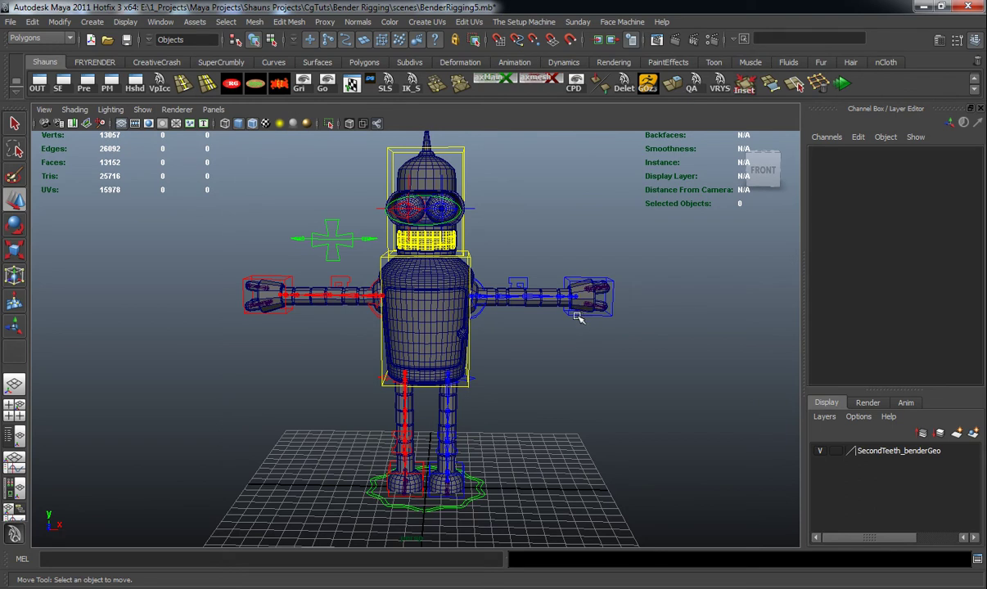
Step: Create a Four Direction controller with RigControllers2.0 and raise it to about 14.222 in Y
click(230, 86)
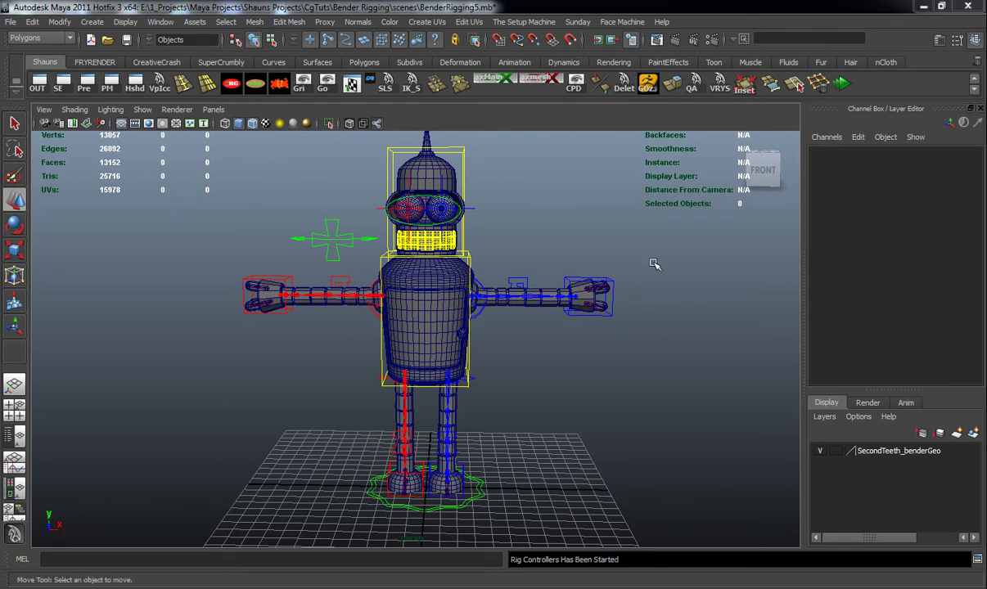
drag(899, 161, 800, 92)
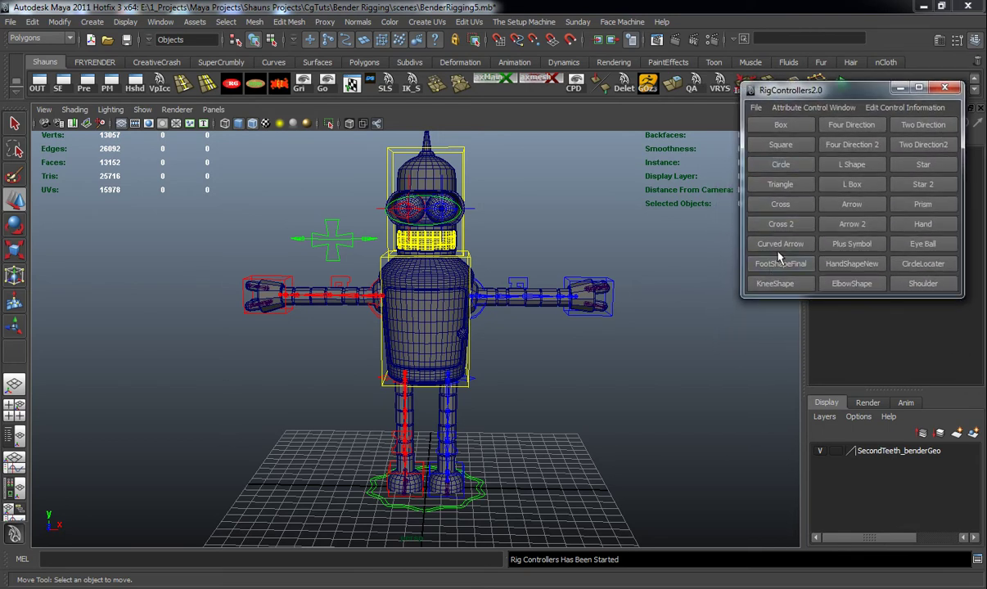
click(836, 136)
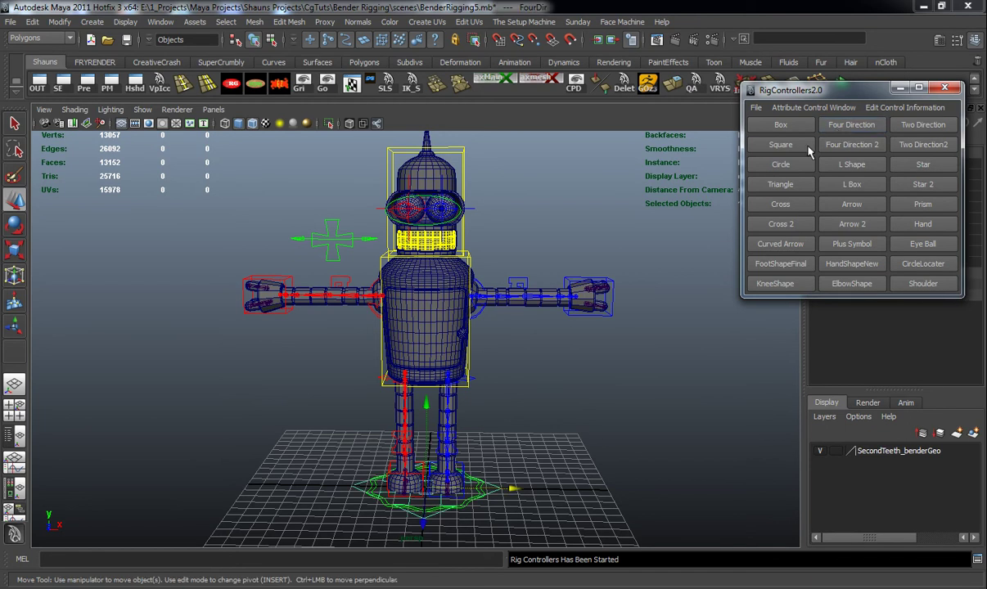
alt+drag(493, 413, 501, 422)
drag(427, 402, 428, 190)
Step: Rotate the four-direction controller upright by setting its Rotate Z to 90
key(e)
drag(479, 170, 548, 252)
drag(808, 90, 655, 264)
double_click(948, 218)
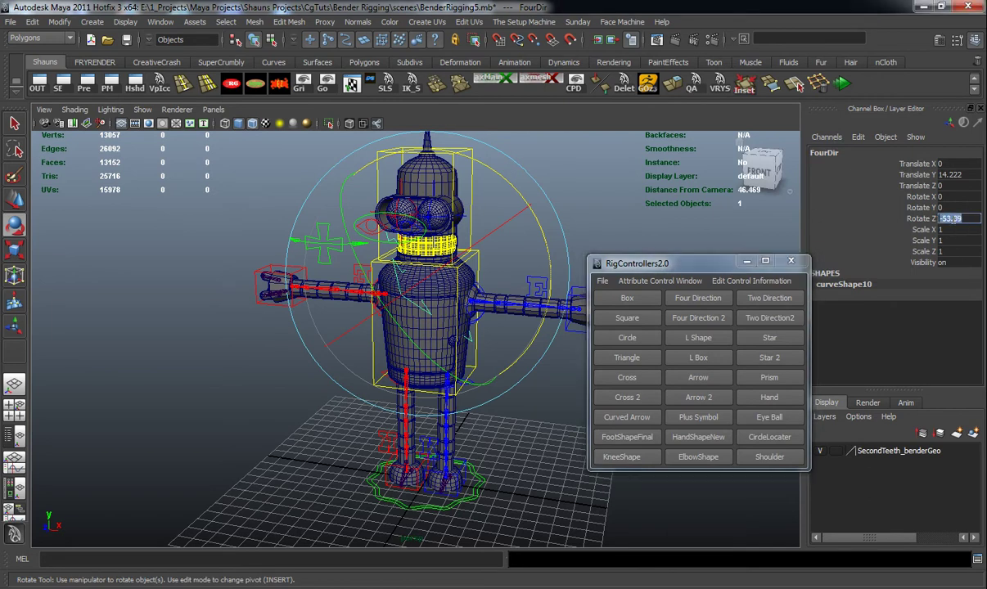
text(90)
key(Return)
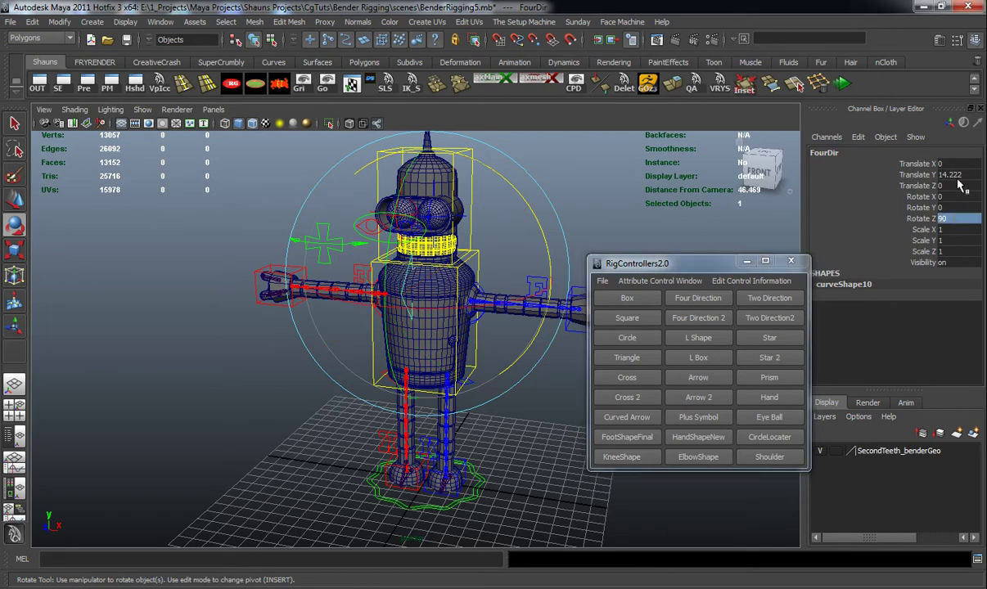
Step: Move the four-direction controller along X to about 8.275, near the wrist of the blue arm
click(747, 262)
alt+drag(524, 326, 612, 357)
key(f)
scroll(506, 418, up, 10)
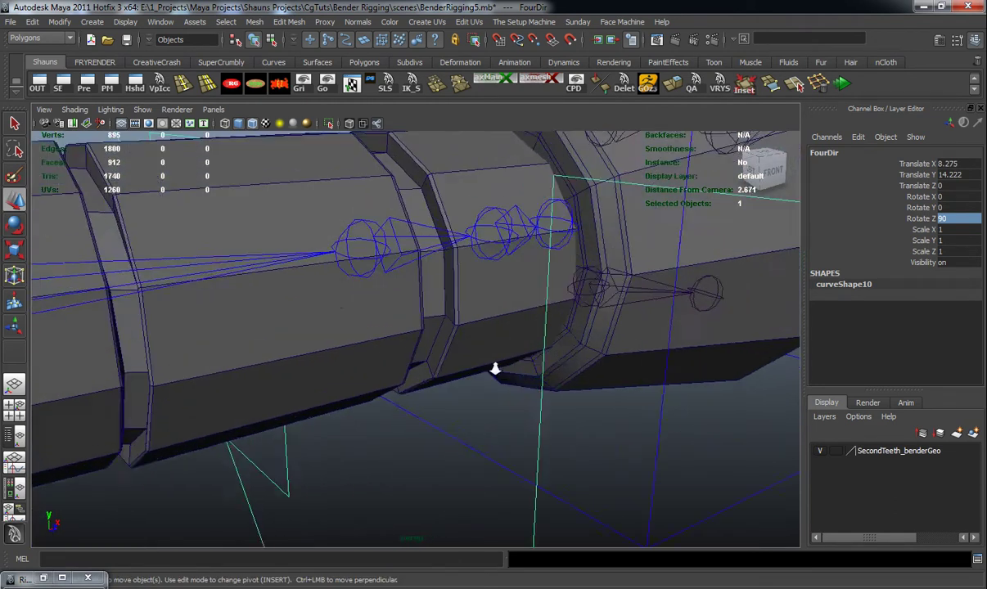
Step: Try to snap the four-direction controller onto the wrist joint of the blue arm
scroll(495, 369, up, 2)
alt+middle_drag(495, 369, 454, 455)
scroll(455, 455, up, 4)
alt+drag(454, 455, 532, 380)
alt+middle_drag(532, 381, 554, 339)
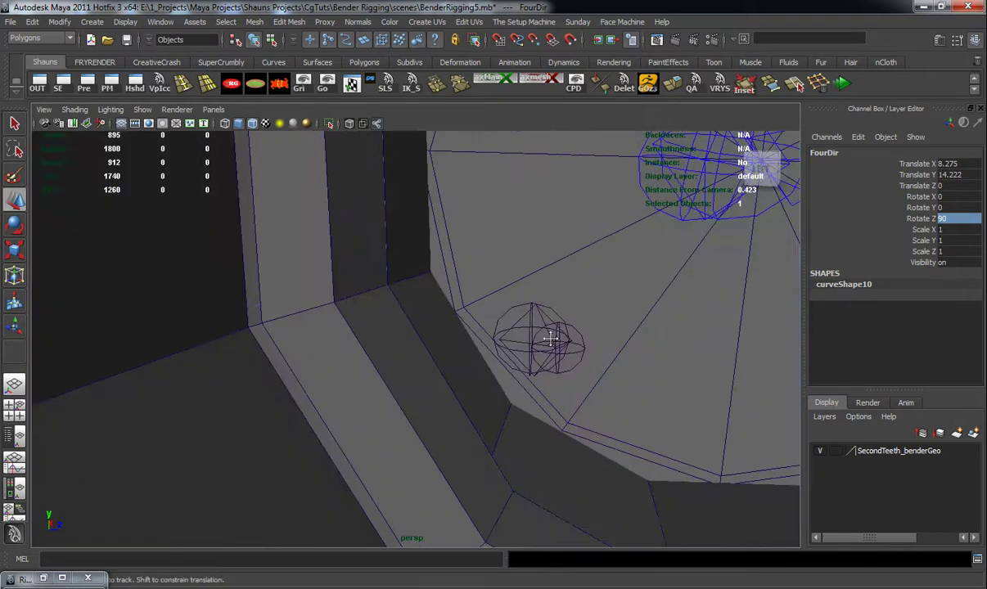
alt+drag(554, 340, 590, 258)
scroll(532, 328, up, 1)
alt+middle_drag(512, 352, 582, 372)
alt+drag(465, 379, 483, 364)
alt+middle_drag(483, 364, 413, 356)
scroll(416, 357, up, 2)
alt+middle_drag(402, 298, 417, 302)
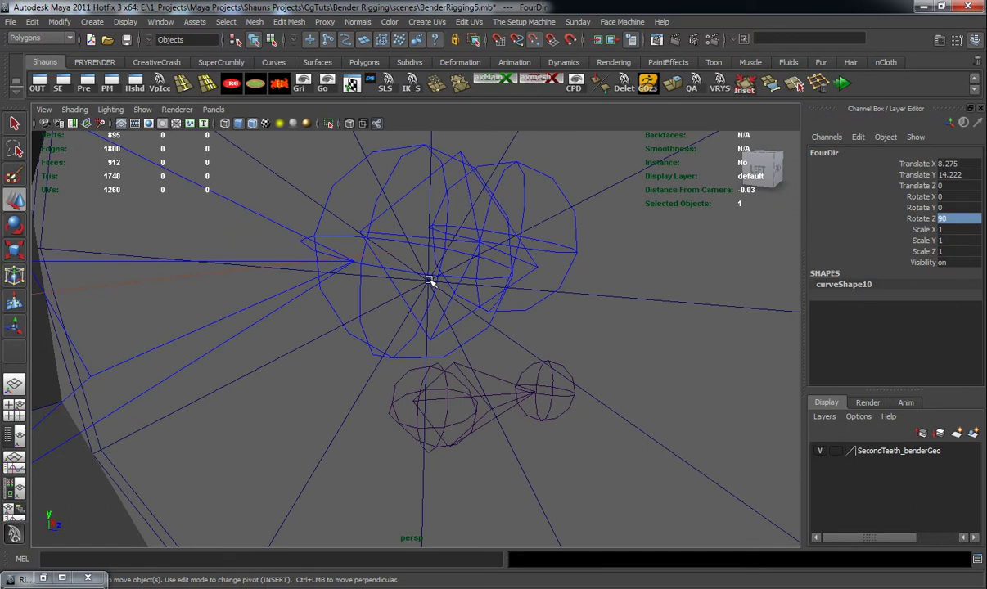
click(438, 315)
key(f)
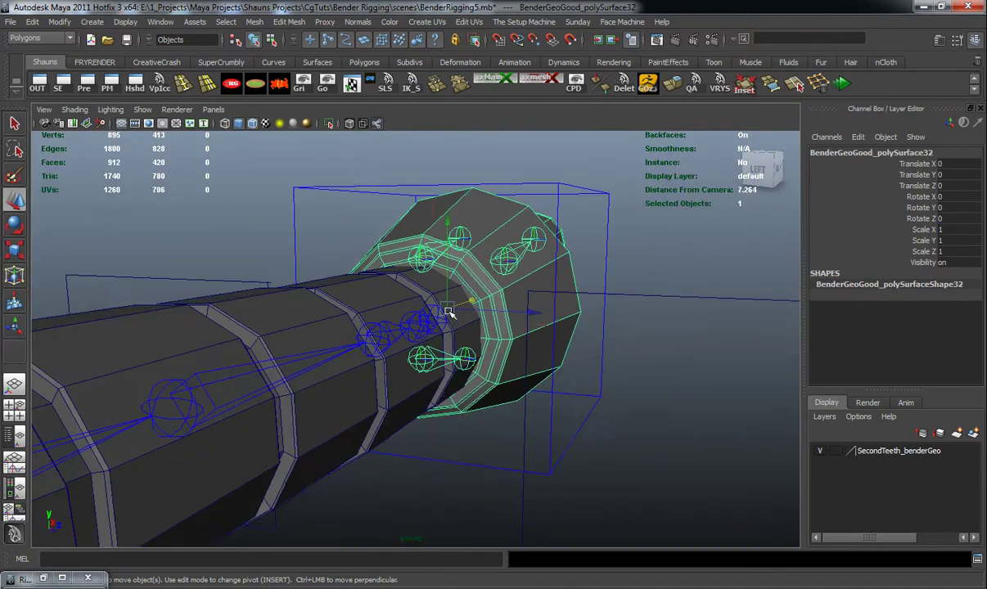
alt+right_drag(449, 312, 205, 164)
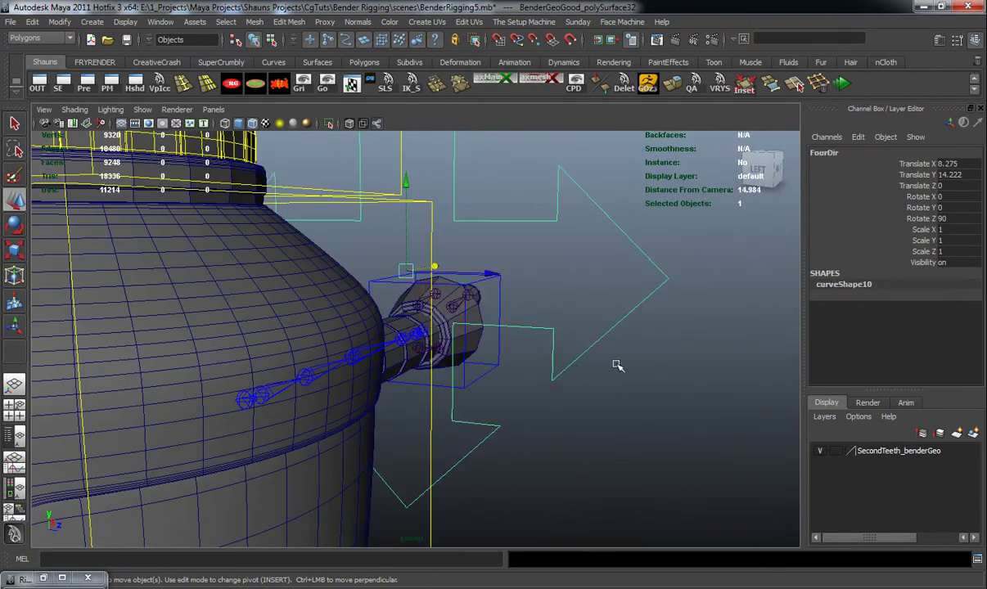
drag(593, 299, 634, 359)
key(f)
middle_drag(407, 166, 409, 305)
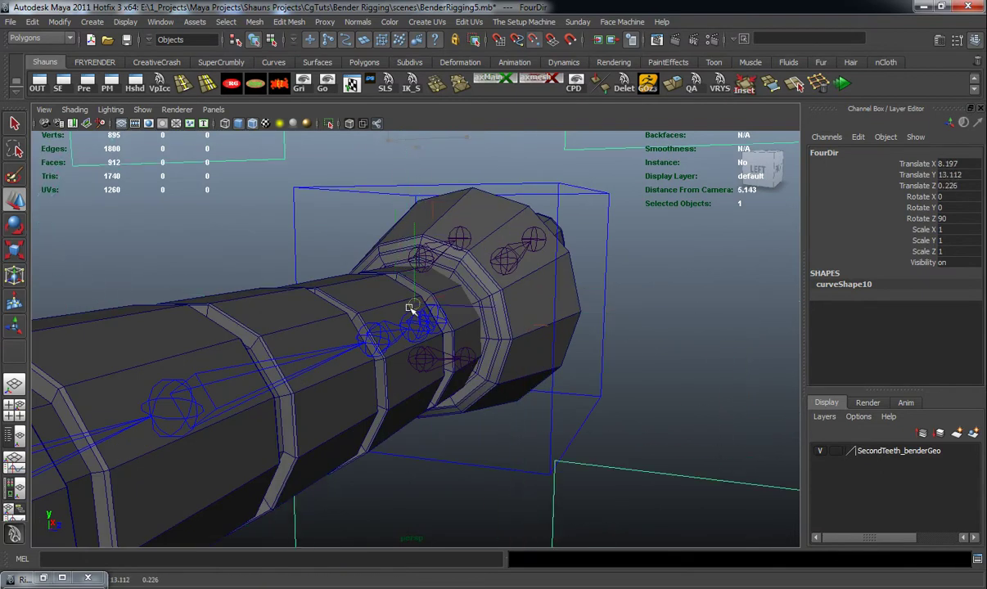
Step: Snap the four-direction controller onto the blue arm's wrist joint at X 8.953, Y 12.8, Z -0.053
scroll(401, 325, up, 6)
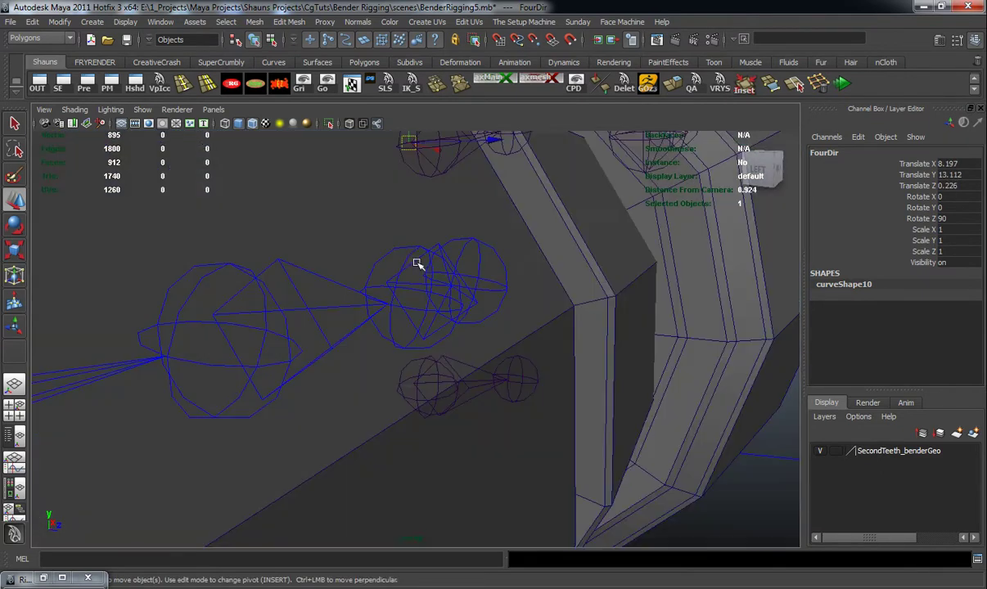
alt+drag(416, 266, 456, 362)
scroll(509, 281, down, 5)
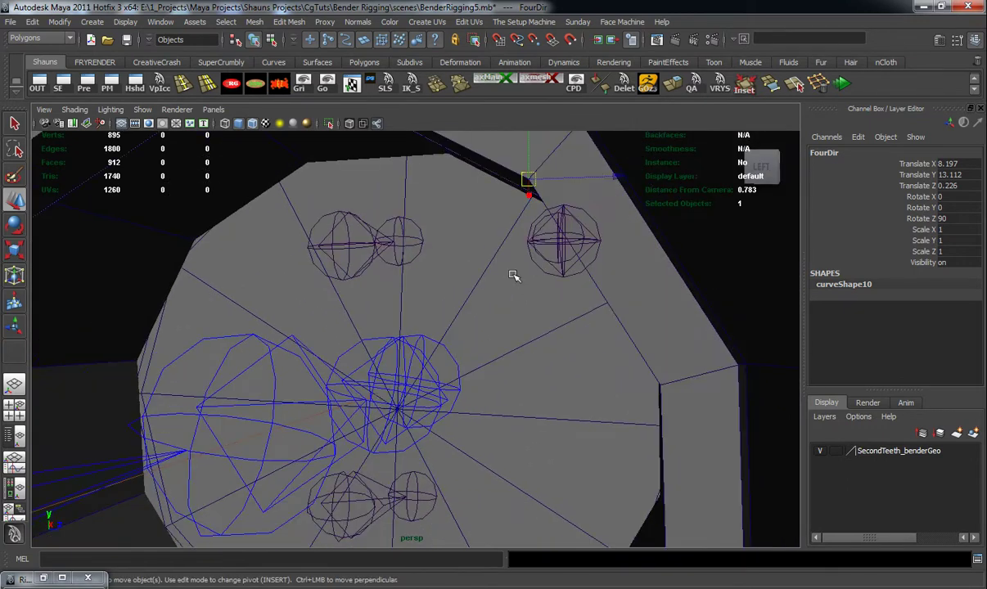
alt+drag(394, 408, 373, 356)
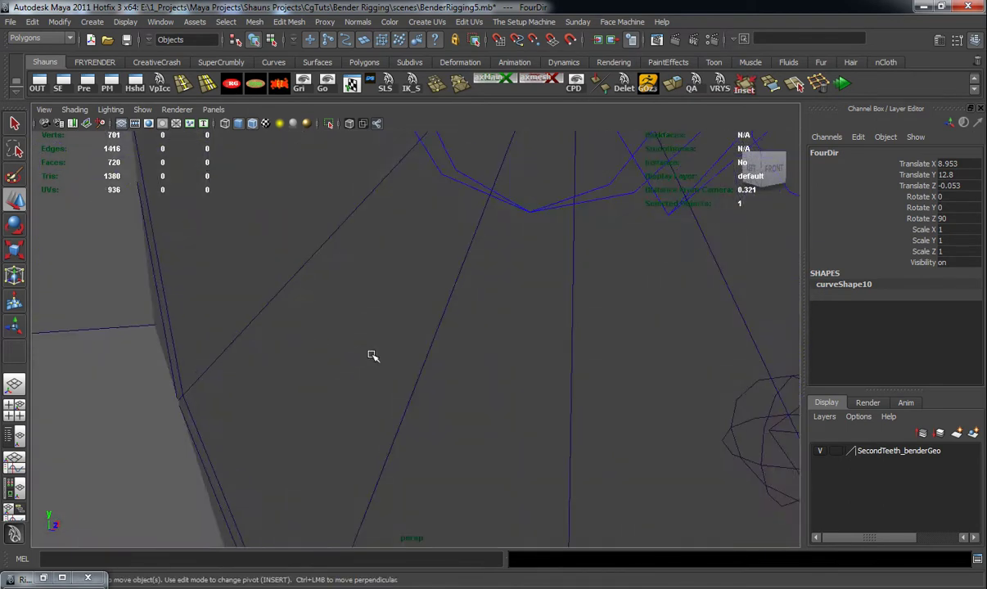
Step: Scale the wrist controller uniformly to about 0.461 and freeze its transformations
scroll(428, 354, down, 10)
alt+drag(442, 372, 341, 362)
scroll(341, 362, down, 4)
key(r)
drag(424, 324, 180, 333)
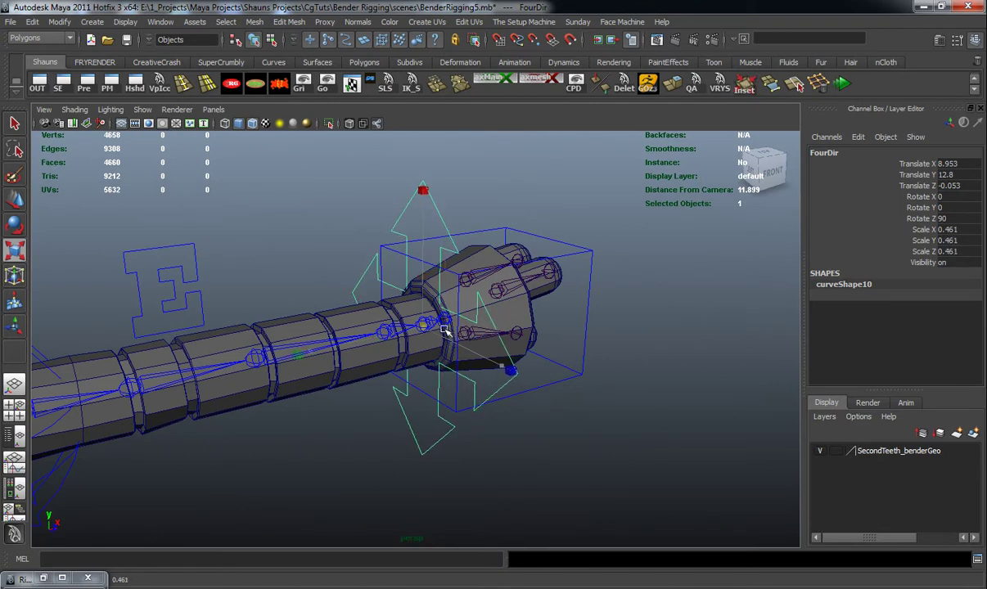
alt+drag(589, 379, 627, 288)
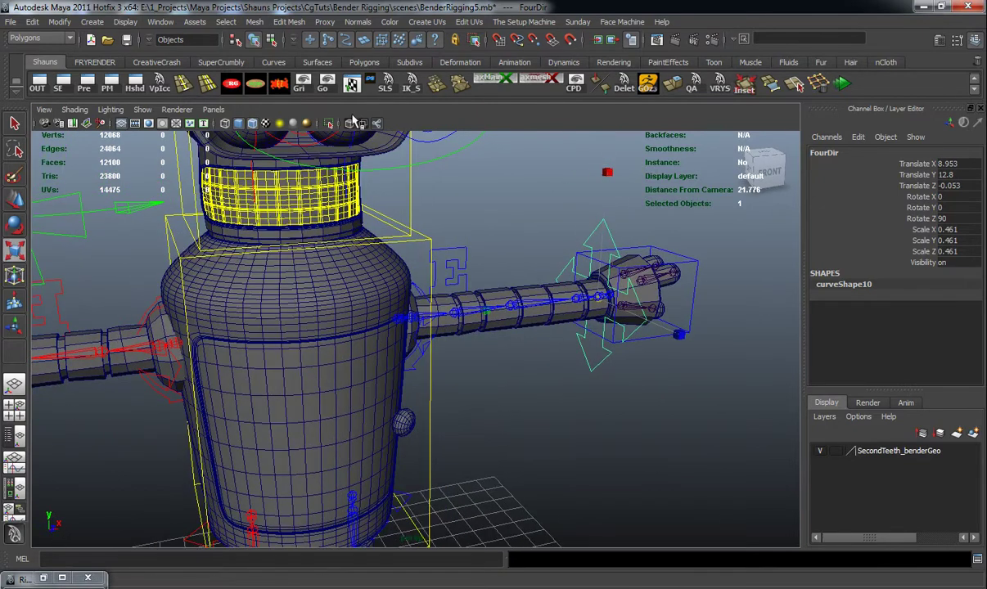
click(259, 84)
Step: Duplicate the wrist controller and move the copy along X by about -17.041 towards the red arm's wrist
alt+drag(328, 221, 471, 240)
key(w)
alt+right_drag(512, 254, 489, 309)
key(ctrl+d)
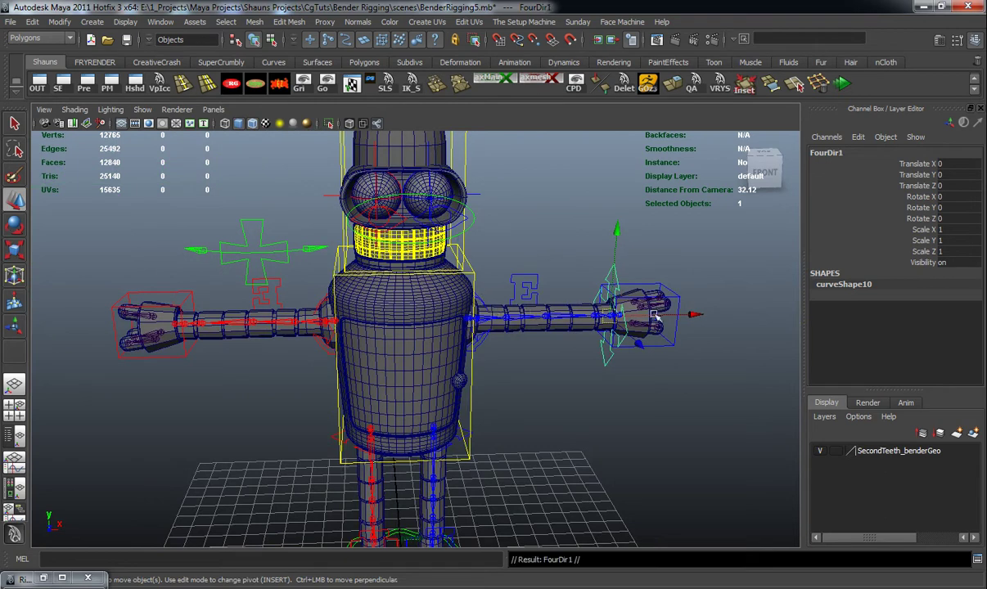
drag(692, 313, 285, 315)
alt+middle_drag(284, 316, 491, 323)
alt+right_drag(491, 324, 553, 331)
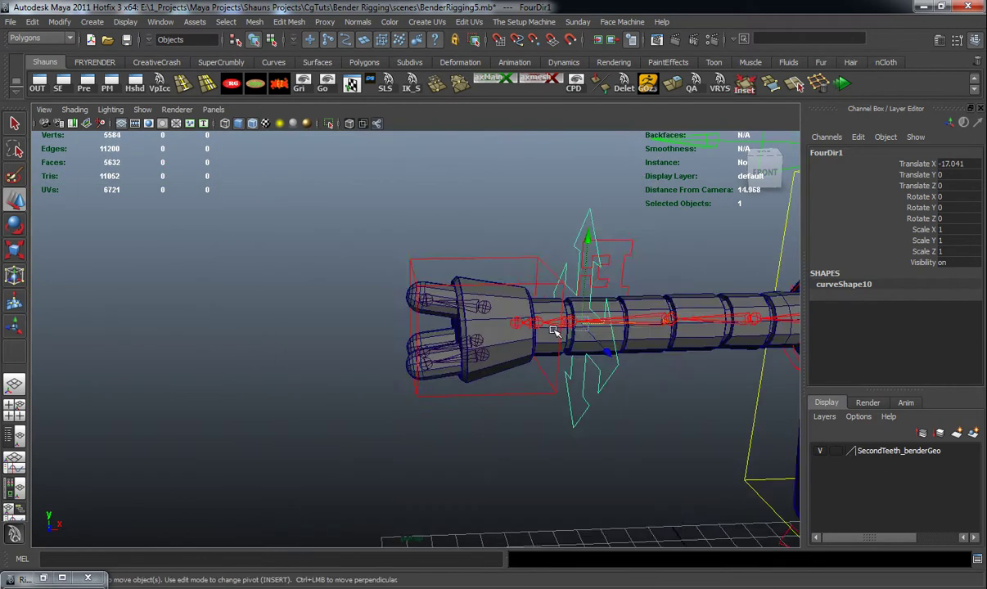
Step: Snap the duplicated controller onto the wrist joint of the red arm
alt+drag(554, 331, 459, 332)
alt+middle_drag(458, 333, 494, 335)
scroll(494, 335, up, 8)
alt+drag(494, 335, 514, 297)
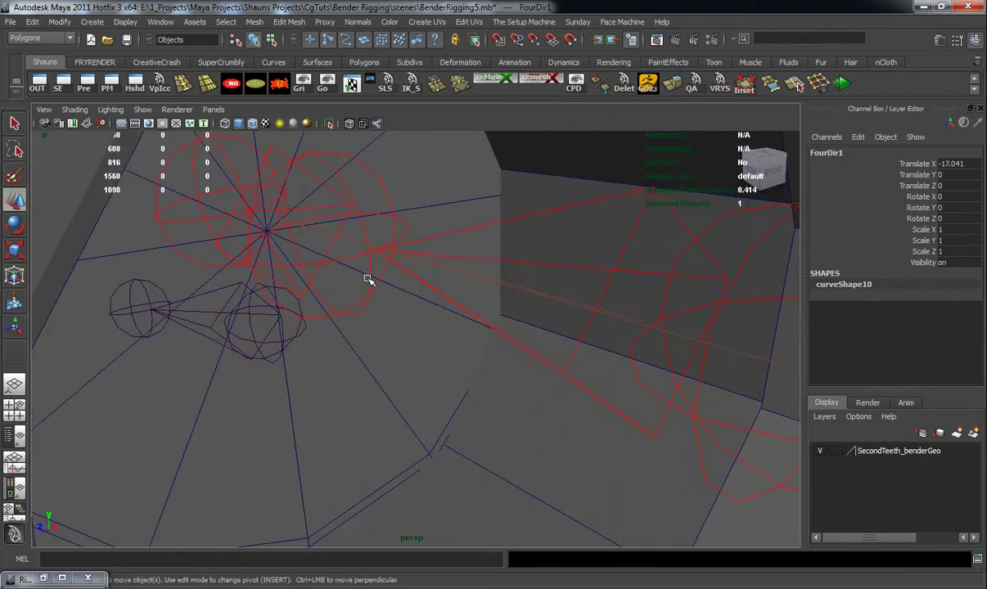
middle_drag(310, 248, 269, 232)
drag(262, 240, 272, 232)
Step: Freeze the transformations of the duplicated controller on the red arm's wrist
scroll(272, 275, down, 5)
alt+drag(296, 298, 337, 264)
click(278, 85)
scroll(440, 259, down, 4)
alt+drag(440, 258, 390, 293)
scroll(495, 313, down, 6)
mouse_move(494, 312)
alt+mouse_down()
mouse_move(451, 293)
mouse_move(503, 295)
alt+mouse_up()
Step: Color the wrist controllers to match their arms, blue on the blue arm and red on the red arm
click(632, 255)
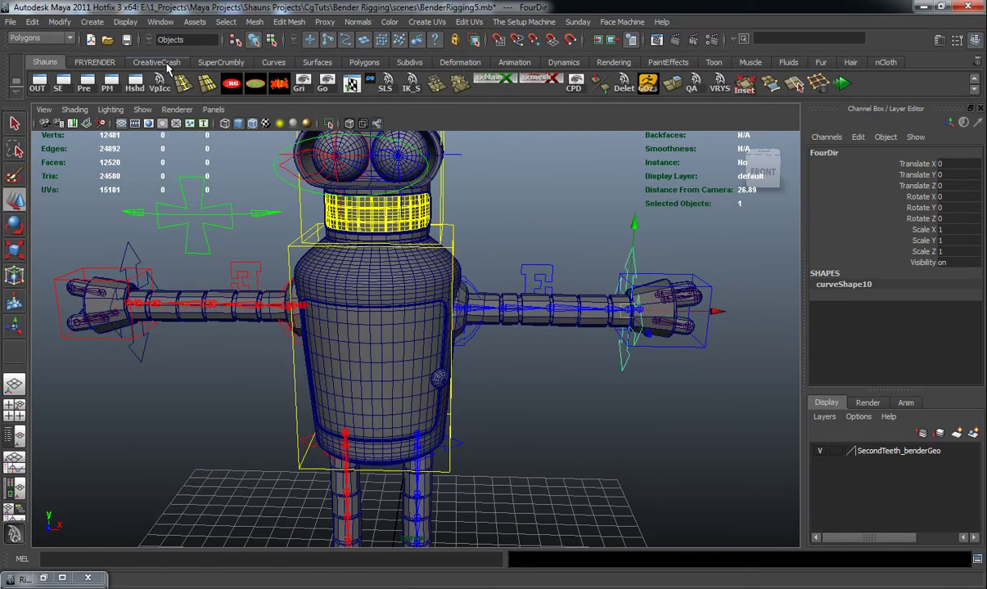
click(208, 63)
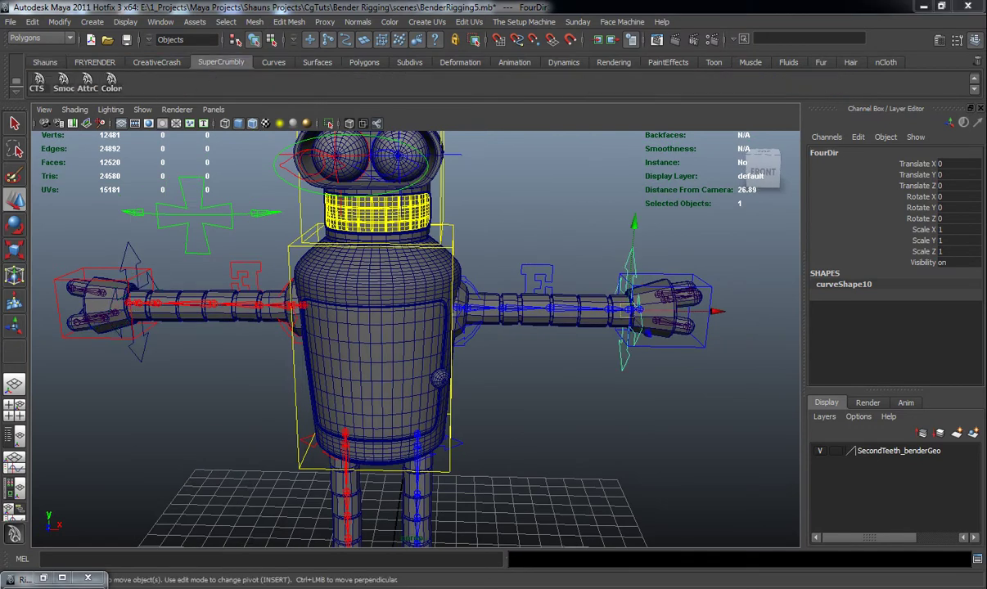
click(127, 247)
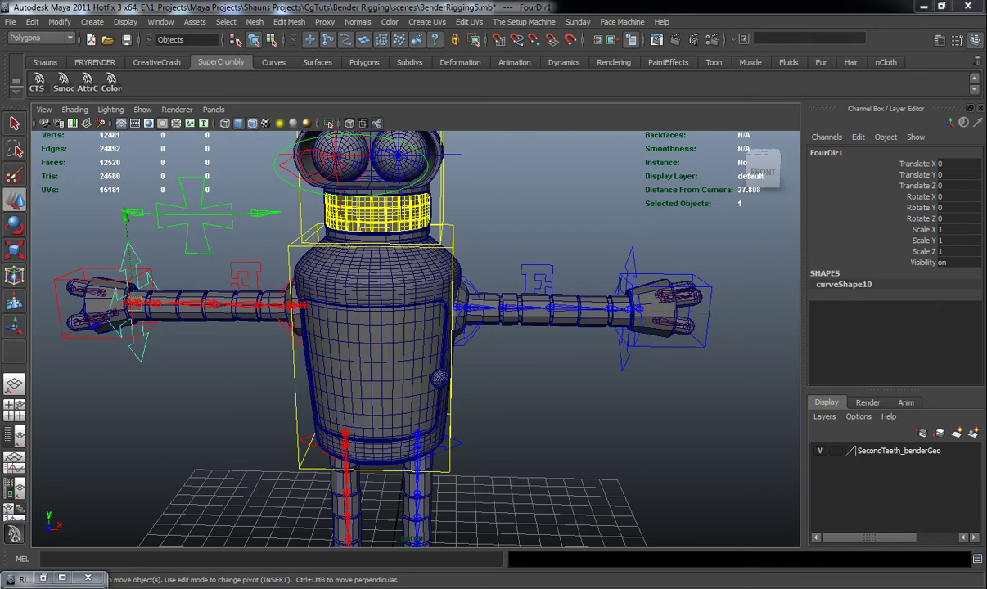
click(588, 251)
Step: Parent the blue arm's hand geometry to its four-direction wrist controller
alt+drag(589, 250, 595, 280)
alt+middle_drag(596, 280, 456, 304)
alt+right_drag(455, 303, 481, 307)
alt+drag(481, 307, 444, 316)
alt+right_drag(444, 317, 467, 325)
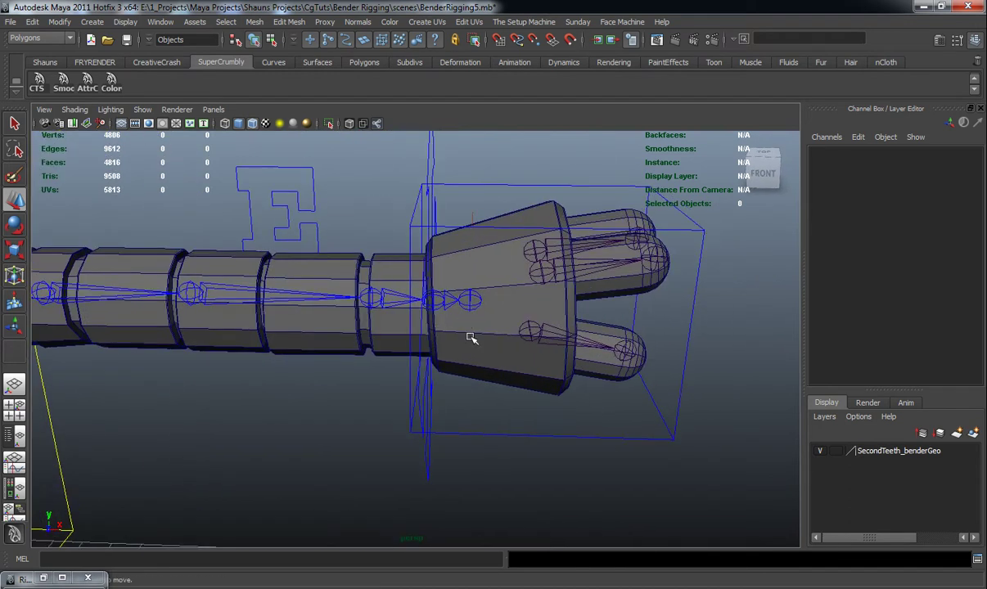
click(501, 357)
alt+drag(501, 358, 595, 299)
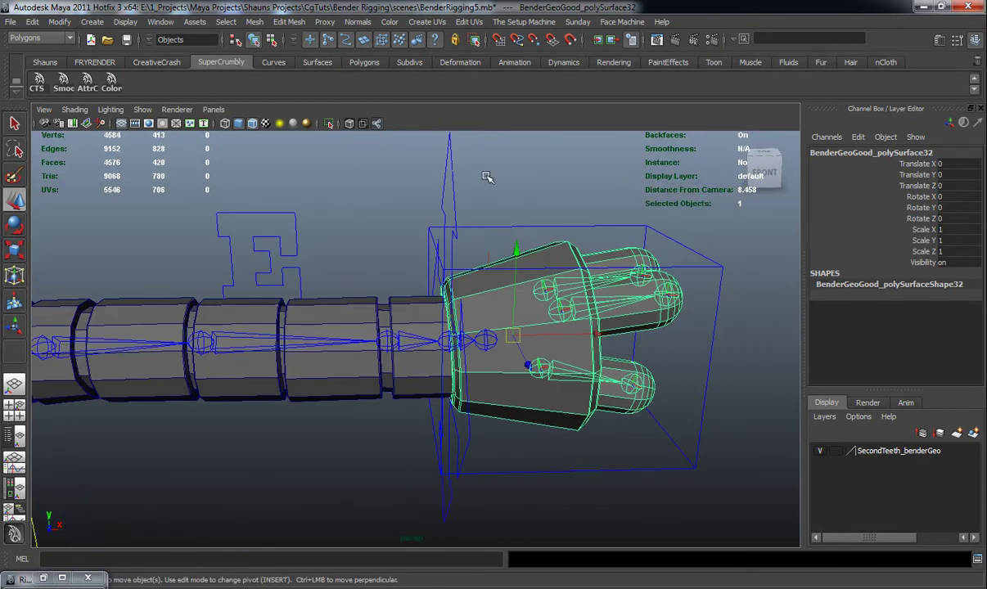
shift+click(454, 204)
key(p)
click(478, 202)
Step: Test-rotate the blue wrist controller to check that the hand follows, and undo the rotation
click(449, 188)
scroll(455, 213, down, 5)
key(e)
drag(441, 246, 426, 366)
key(ctrl+z)
Step: Parent the red arm's hand geometry to its four-direction wrist controller
alt+drag(533, 394, 615, 374)
click(459, 443)
alt+drag(458, 443, 414, 358)
click(315, 313)
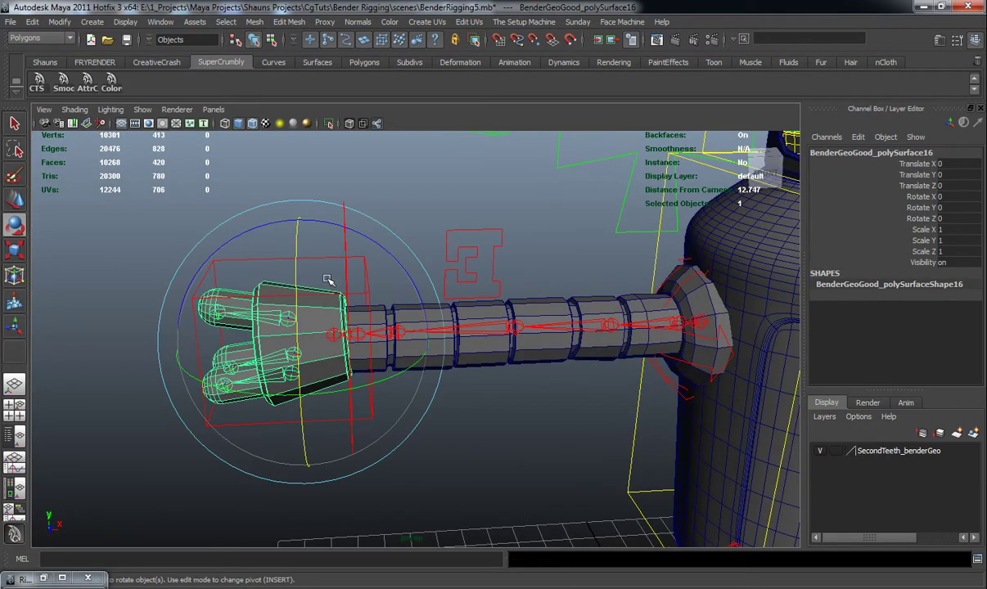
key(w)
shift+drag(322, 208, 348, 267)
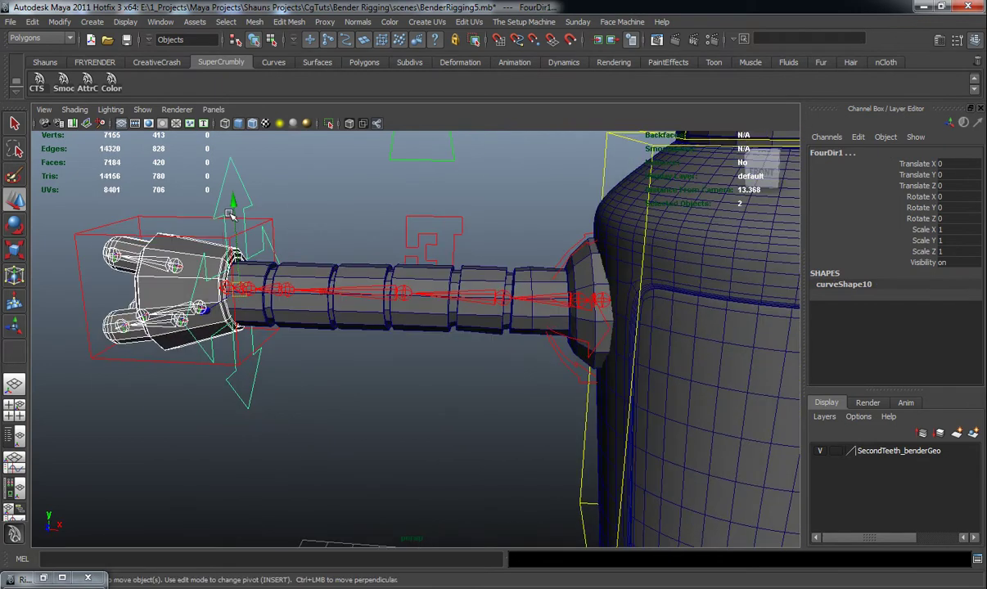
key(p)
click(303, 203)
Step: Parent the blue arm's IK handle, ikHandle1, to the box-shaped hand controller CC_L_Arm
scroll(296, 295, down, 6)
alt+middle_drag(294, 303, 148, 269)
alt+middle_drag(463, 285, 397, 345)
scroll(397, 346, up, 7)
alt+drag(397, 345, 491, 357)
alt+middle_drag(524, 357, 361, 314)
scroll(415, 347, up, 3)
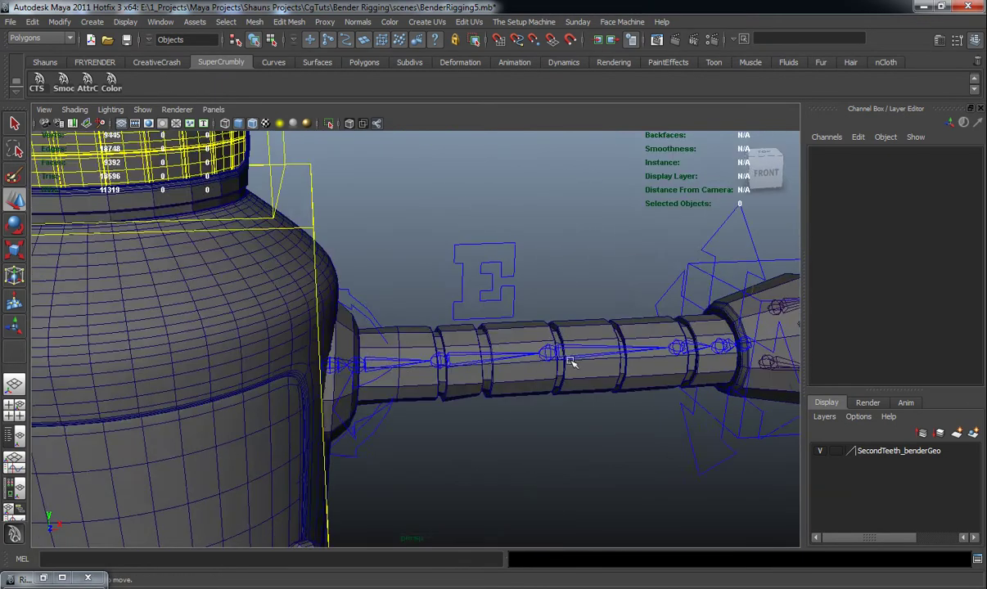
alt+drag(361, 314, 405, 344)
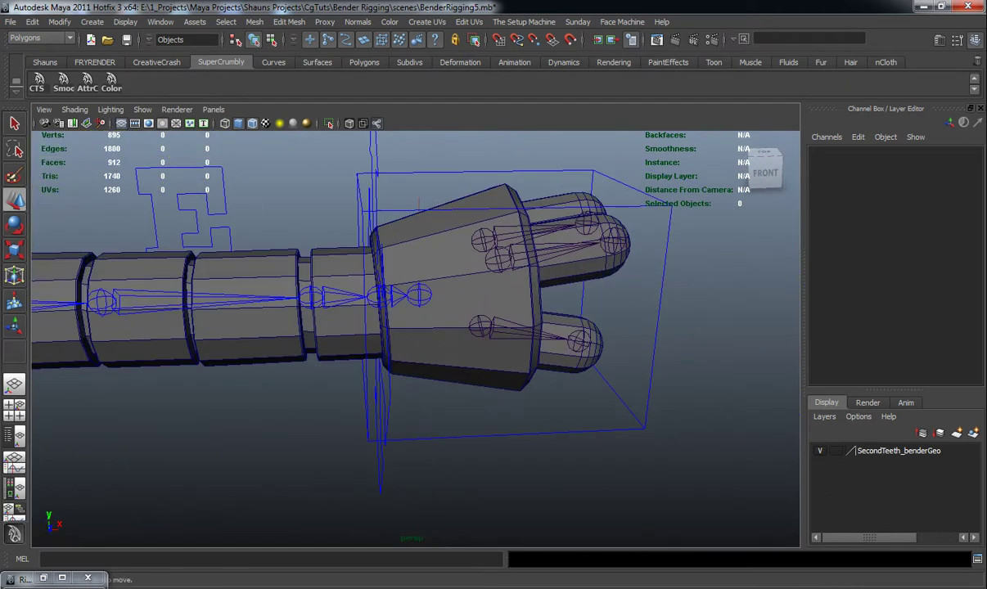
alt+drag(470, 336, 471, 342)
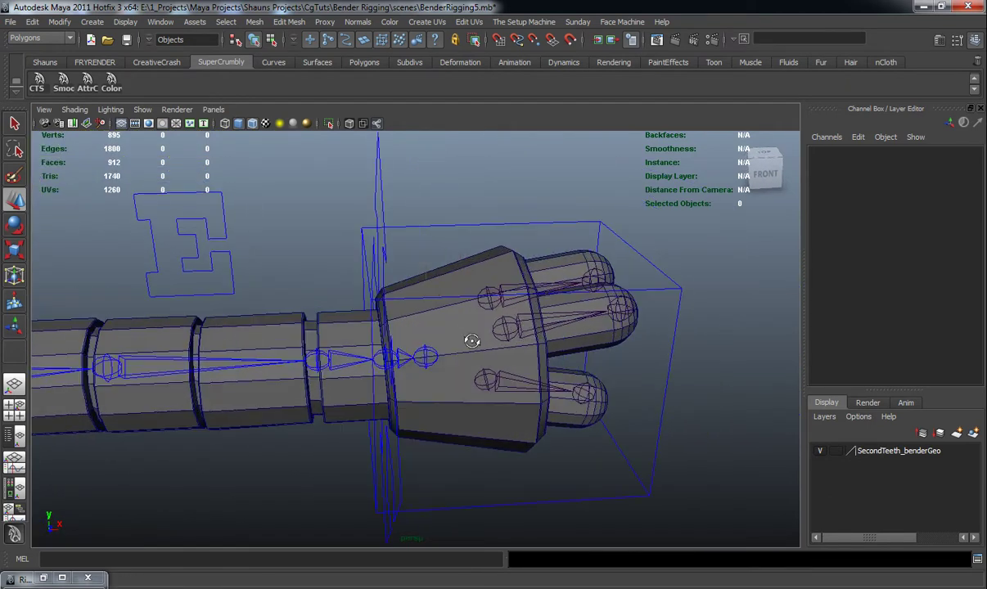
click(432, 353)
scroll(446, 323, down, 6)
alt+middle_drag(446, 322, 456, 302)
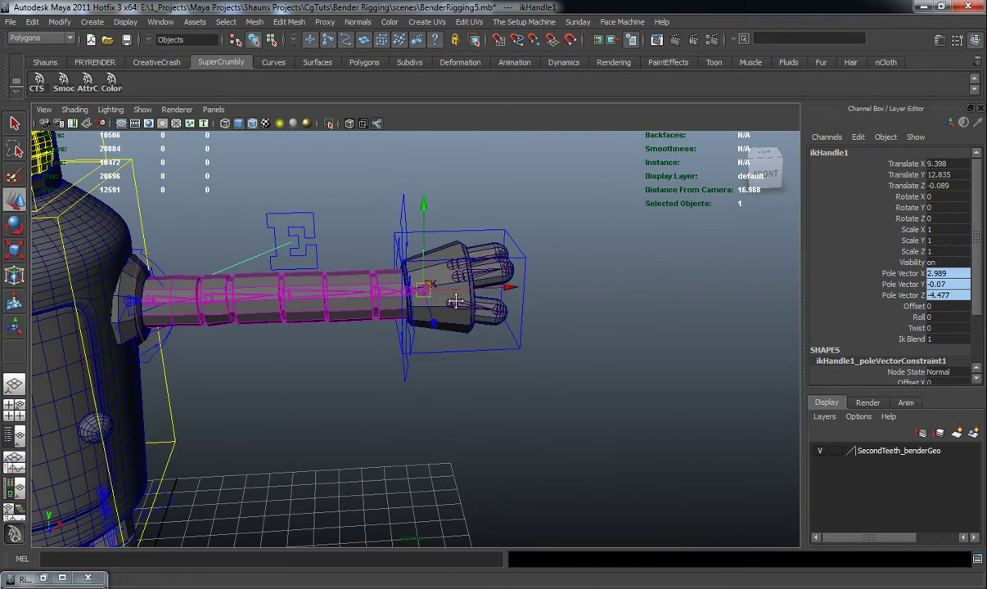
alt+drag(456, 302, 444, 342)
shift+click(445, 353)
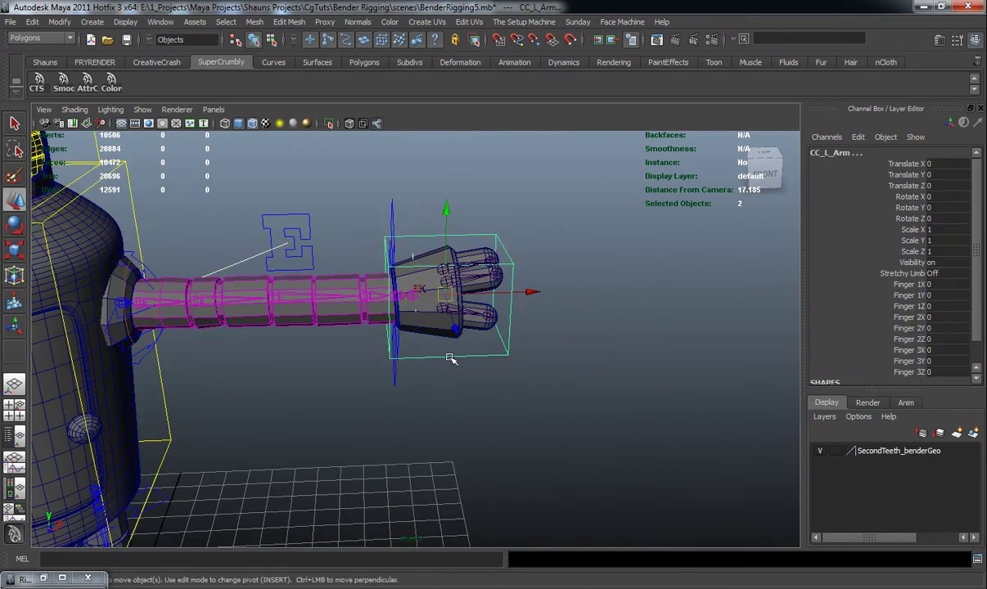
key(p)
click(458, 400)
Step: Test-move the blue arm's box controller to check that the arm follows, and undo the move
click(455, 357)
drag(445, 300, 397, 360)
key(ctrl+z)
click(513, 399)
Step: Parent the blue arm's four-direction wrist controller, FourDir, to the wrist joint joint6
alt+right_drag(306, 405, 436, 357)
alt+middle_drag(436, 357, 445, 401)
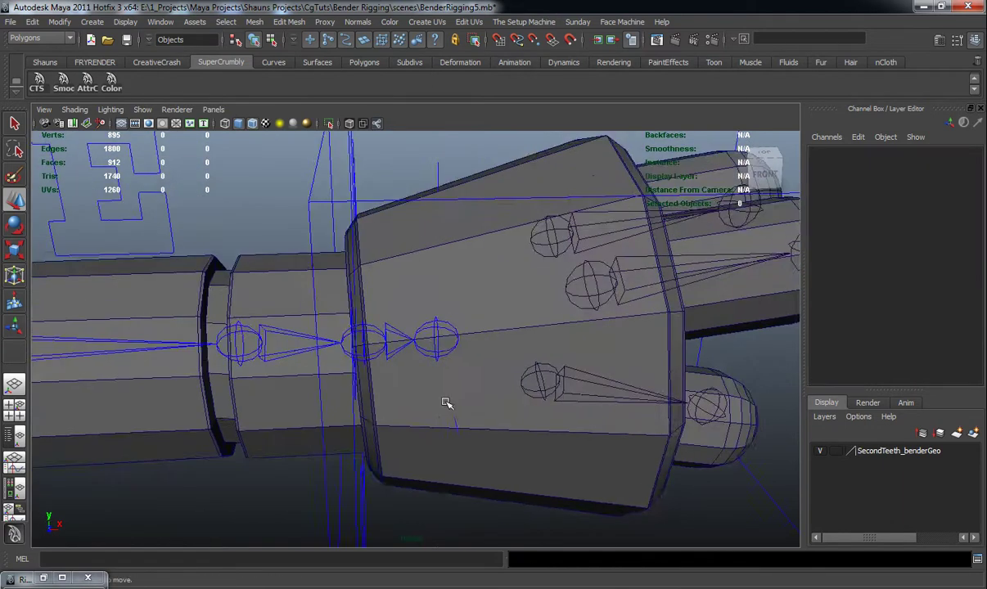
alt+right_drag(445, 401, 387, 336)
click(426, 339)
scroll(440, 363, up, 10)
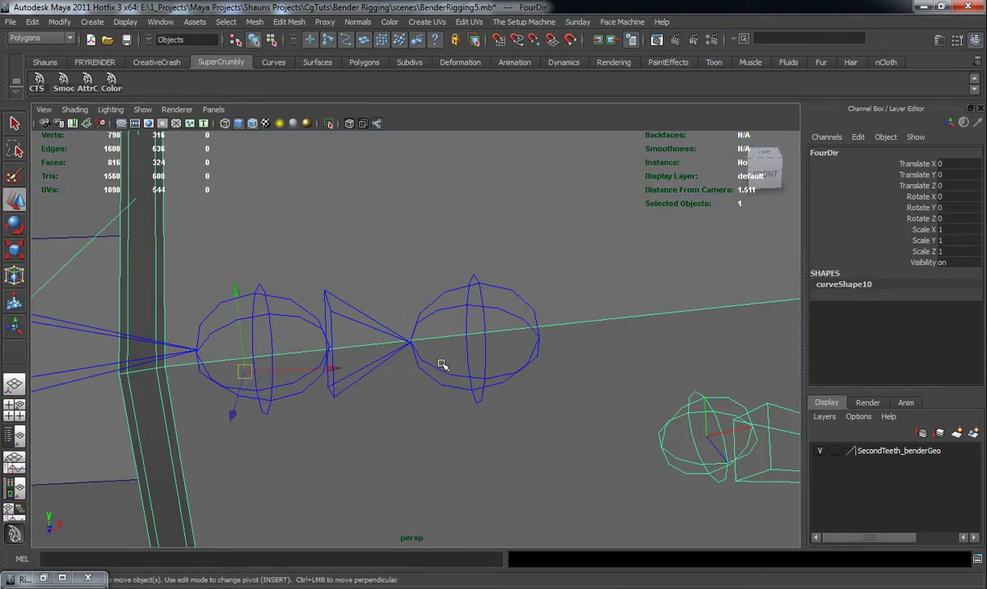
shift+click(296, 314)
scroll(311, 340, down, 10)
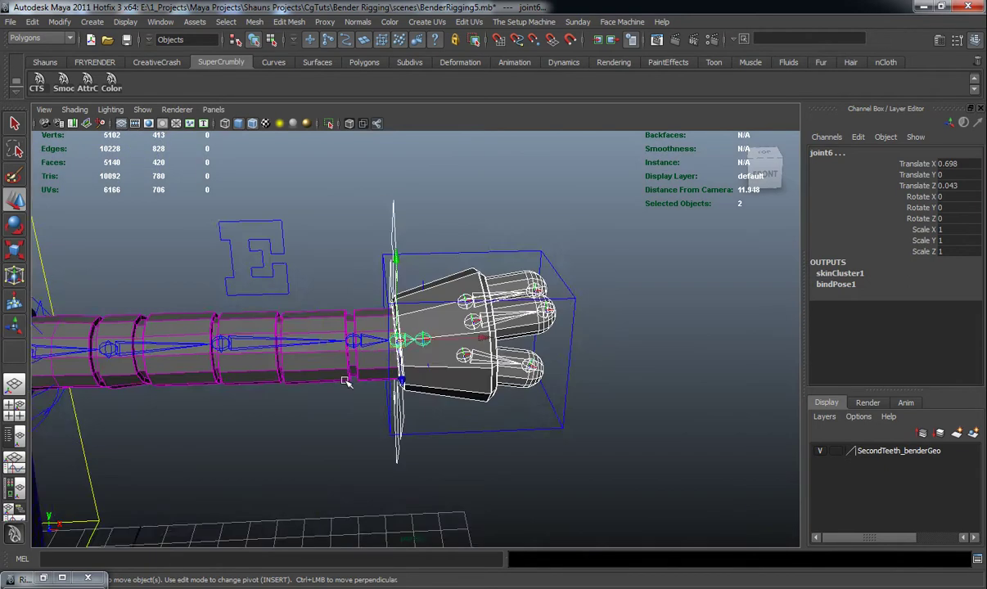
alt+drag(344, 379, 398, 341)
key(ctrl+z)
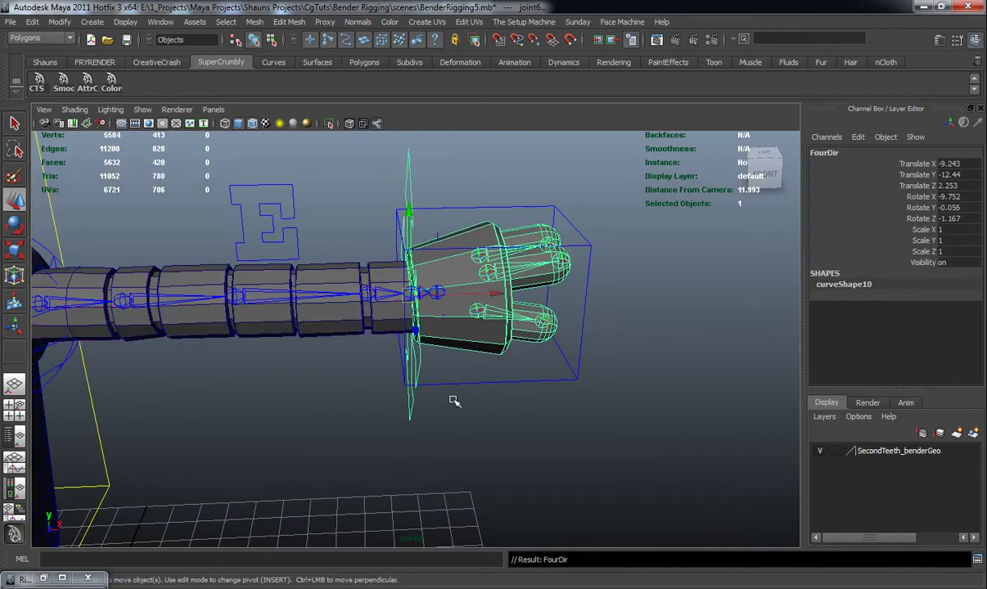
click(475, 426)
Step: Test-rotate the blue four-direction wrist controller to check the hand's rotation, and undo it
click(408, 176)
key(e)
drag(415, 232, 427, 291)
key(ctrl+z)
Step: Test-move the blue arm's box controller to check that the wrist controller and hand follow, and undo the move
click(566, 381)
key(w)
scroll(531, 307, down, 8)
drag(493, 264, 506, 236)
key(ctrl+z)
click(432, 407)
Step: Parent the red arm's IK handle, ikHandle2, to the box-shaped hand controller CC_R_Arm
alt+middle_drag(479, 388, 917, 442)
scroll(483, 399, up, 7)
alt+drag(483, 399, 431, 405)
scroll(441, 399, up, 4)
scroll(431, 405, down, 4)
alt+right_drag(406, 391, 439, 396)
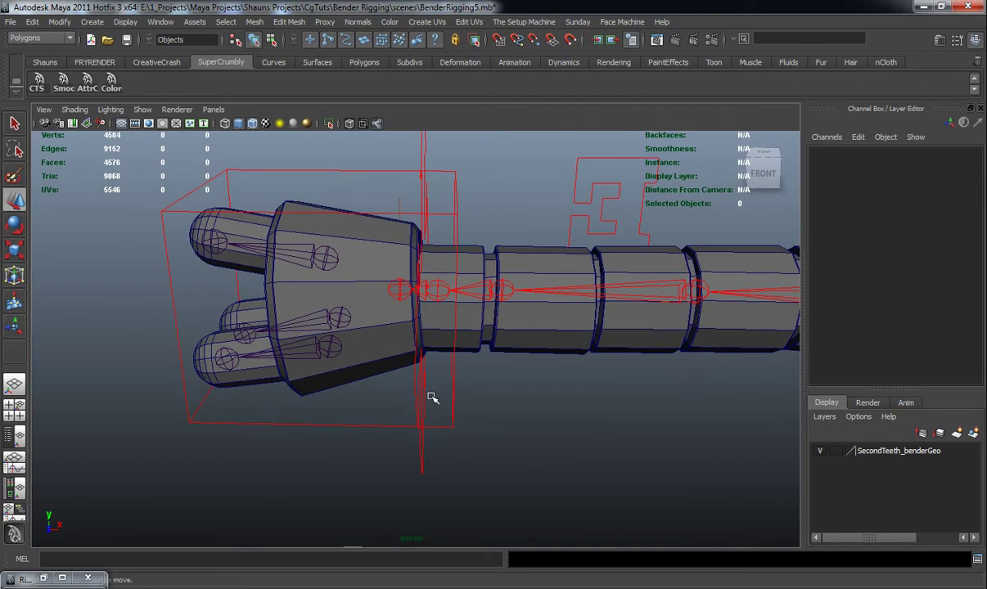
click(424, 398)
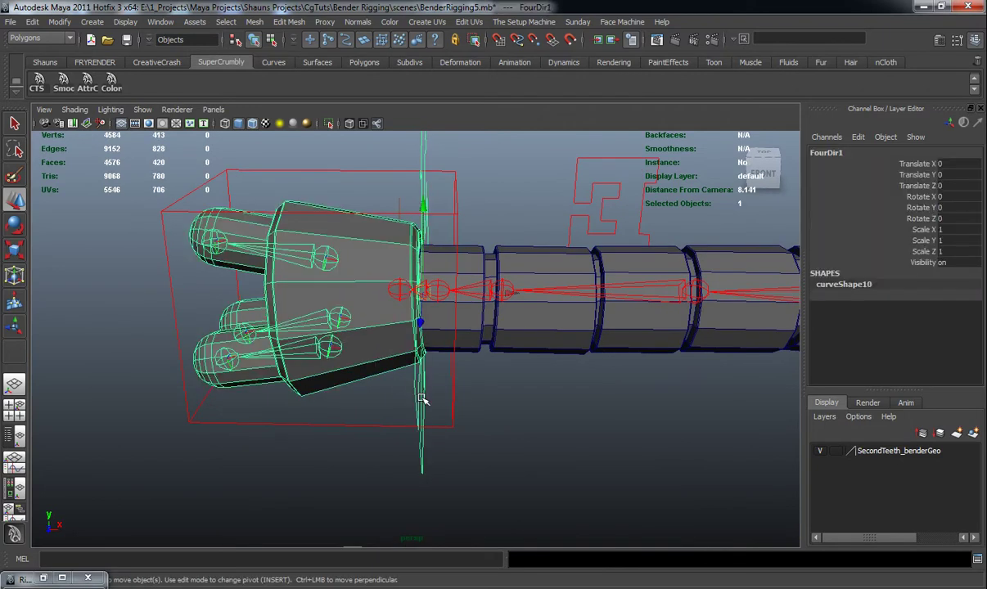
alt+middle_drag(430, 388, 419, 391)
click(386, 275)
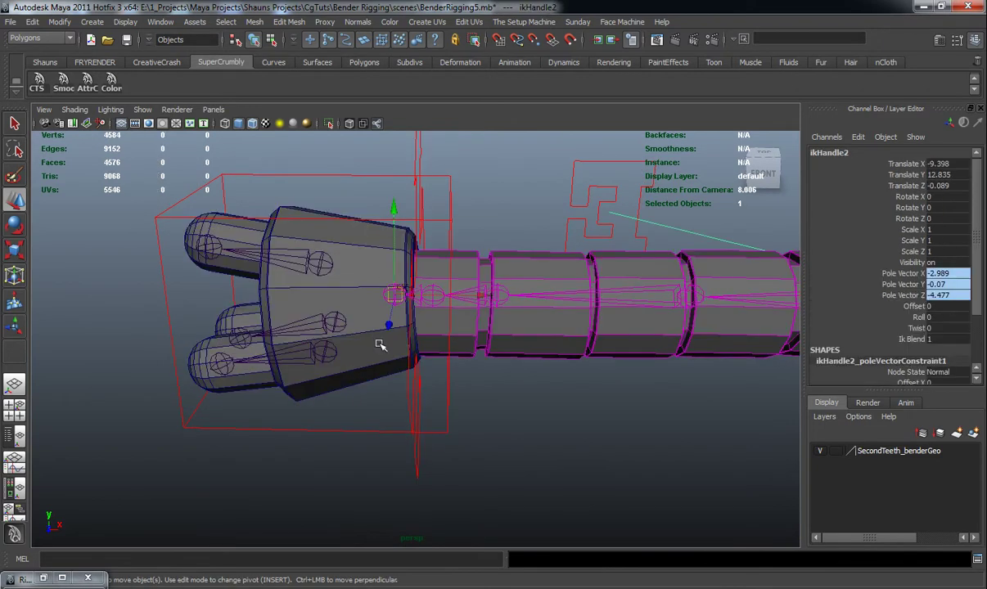
click(358, 426)
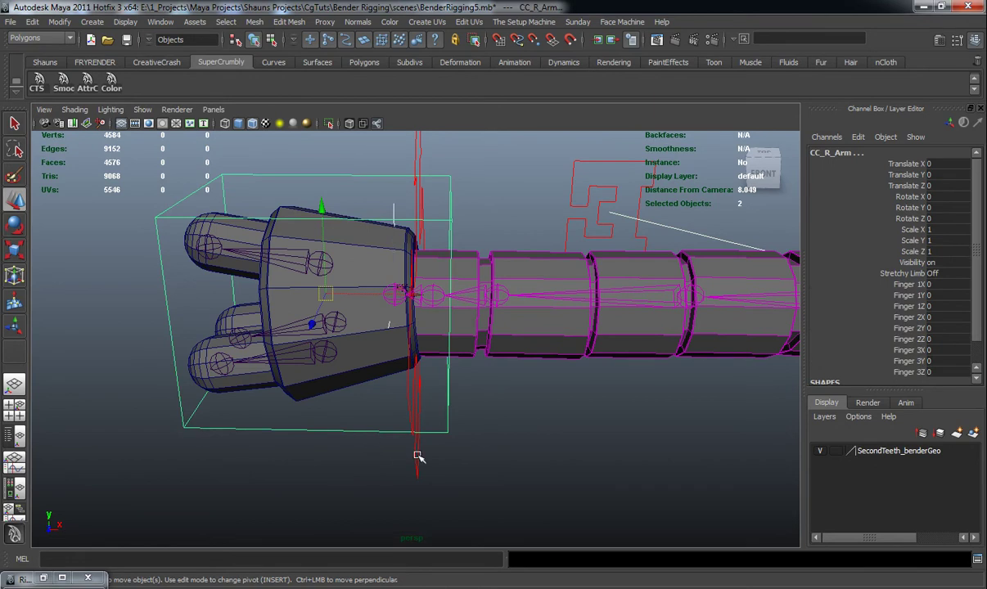
key(p)
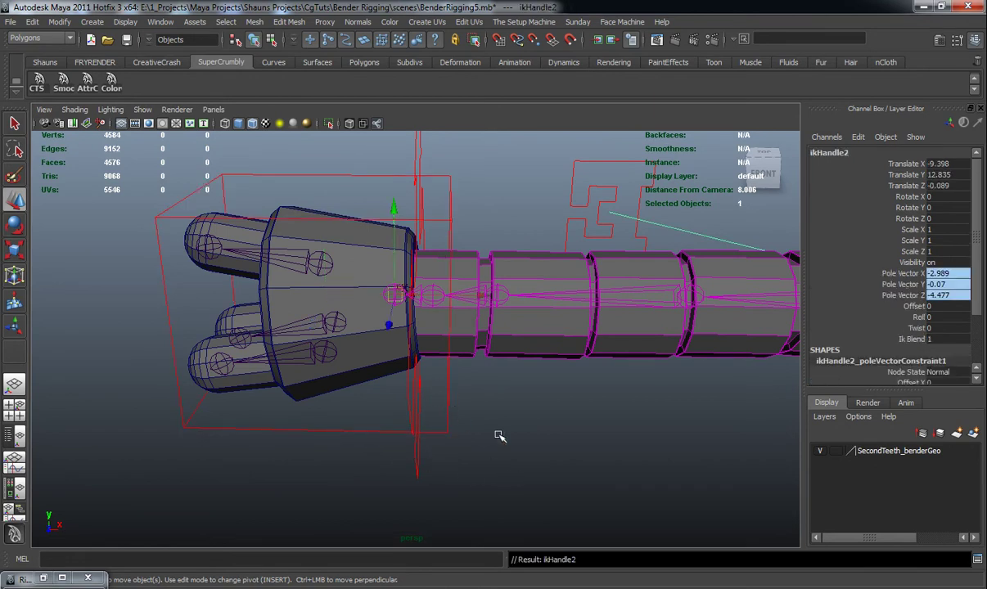
click(499, 436)
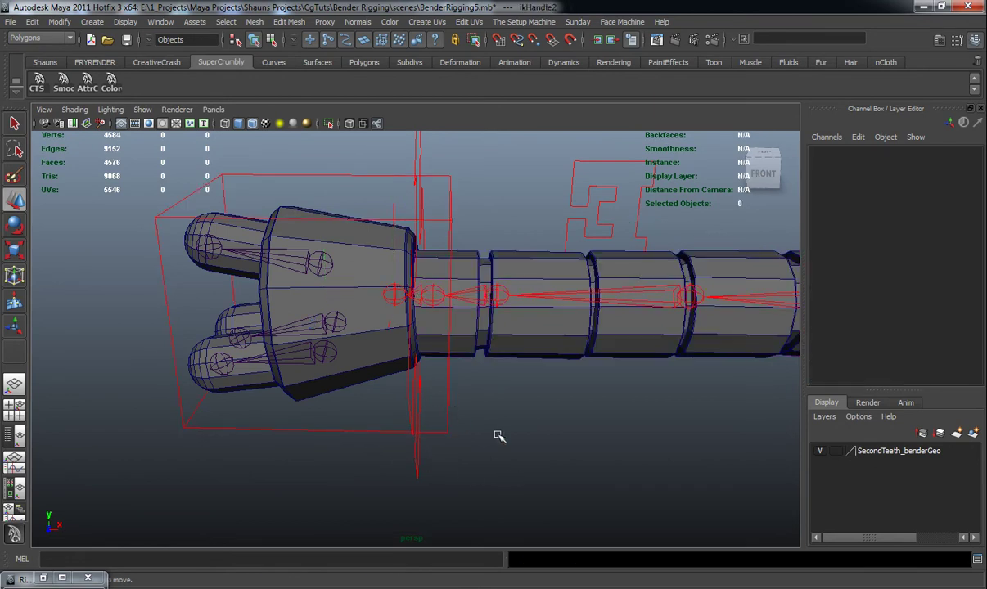
Step: Parent the red arm's four-direction wrist controller, FourDir1, to the wrist joint joint29
click(411, 383)
key(f)
alt+right_drag(462, 416, 503, 414)
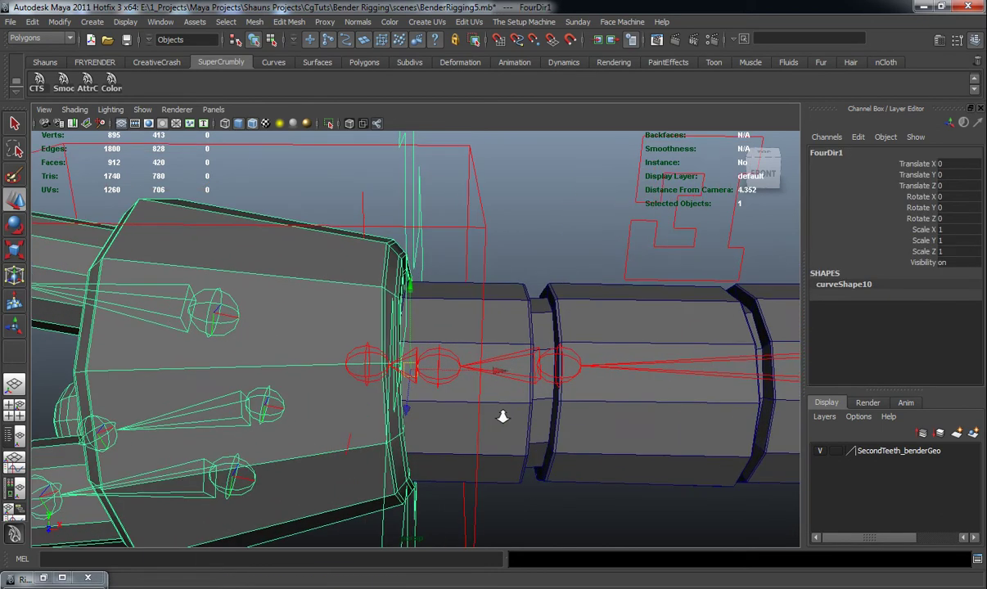
alt+middle_drag(387, 409, 435, 391)
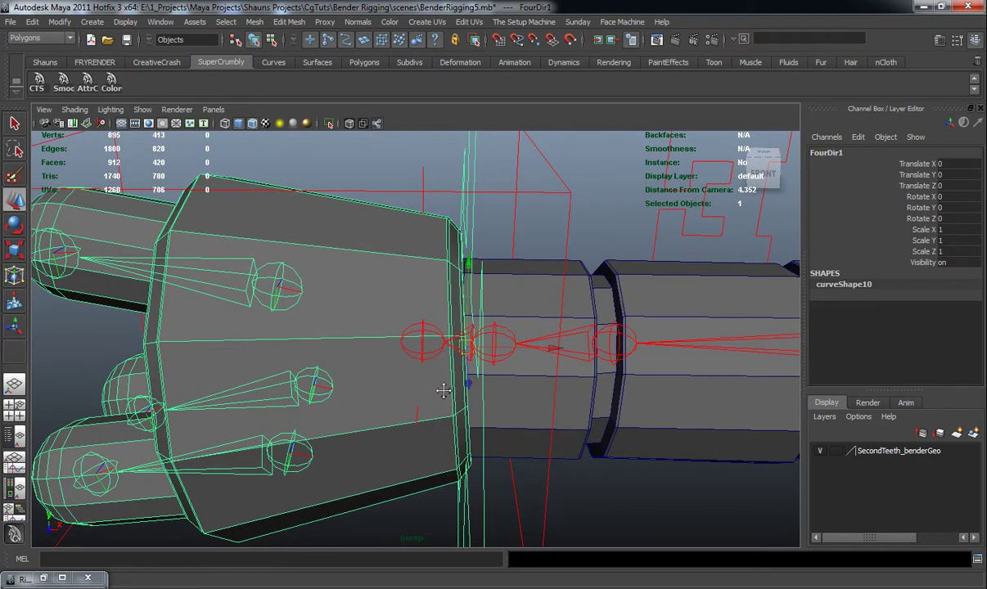
shift+click(493, 335)
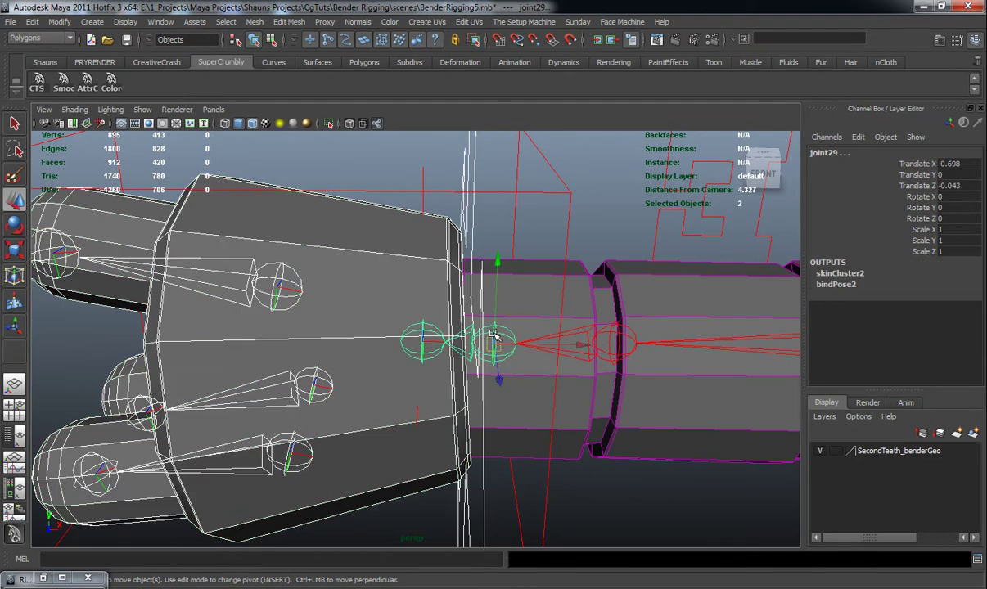
key(p)
alt+right_drag(576, 477, 560, 465)
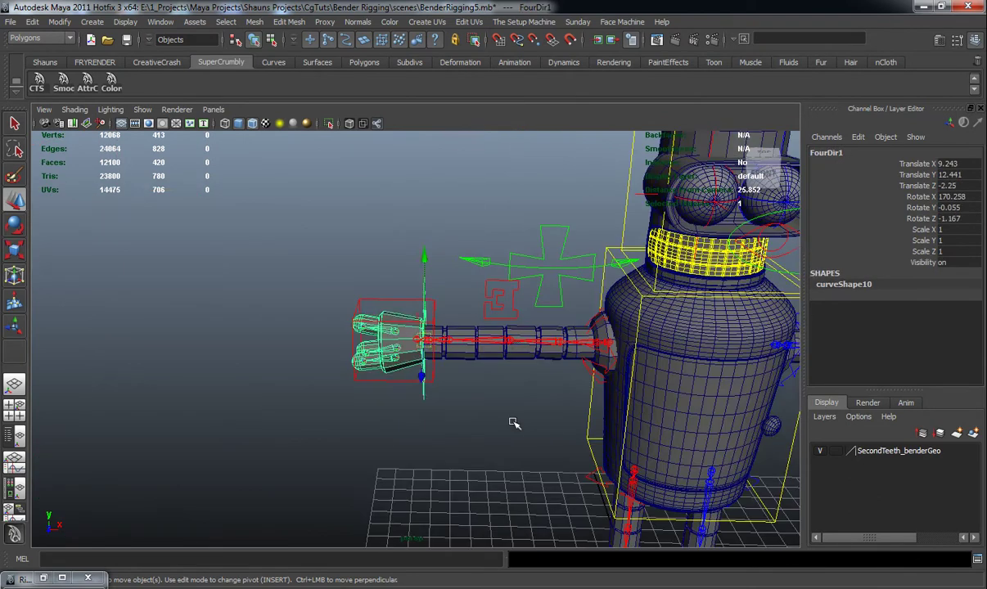
click(483, 415)
Step: Test-move the red arm's box controller to check that the arm and hand follow, and undo the move
click(405, 366)
mouse_move(396, 342)
mouse_down()
mouse_move(483, 441)
mouse_move(459, 441)
mouse_move(397, 409)
mouse_move(395, 326)
mouse_up()
key(z)
click(260, 377)
Step: Select the red arm's box controller and examine its custom finger attributes
alt+middle_drag(443, 407, 319, 336)
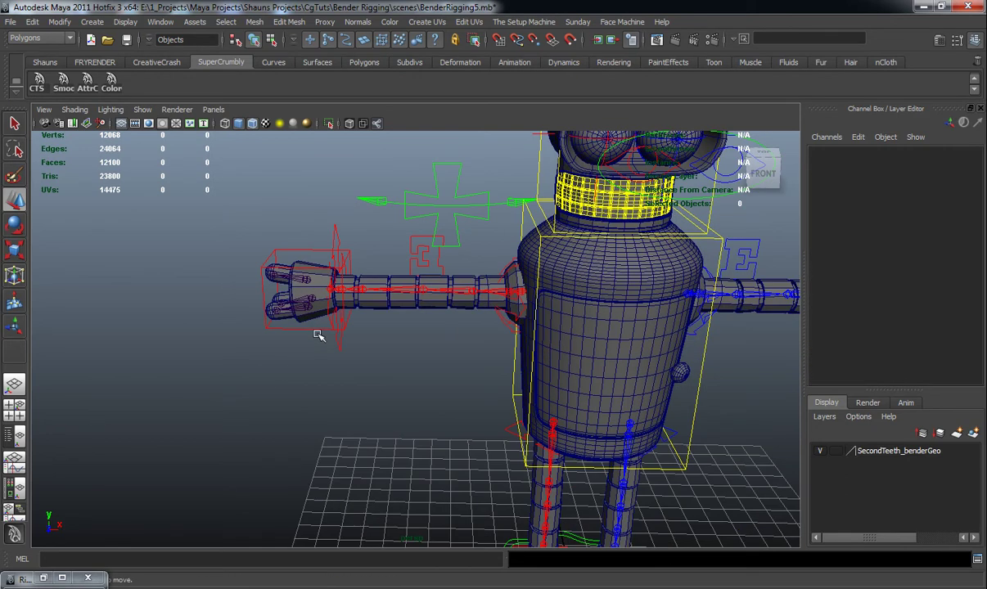
click(318, 330)
scroll(837, 308, down, 3)
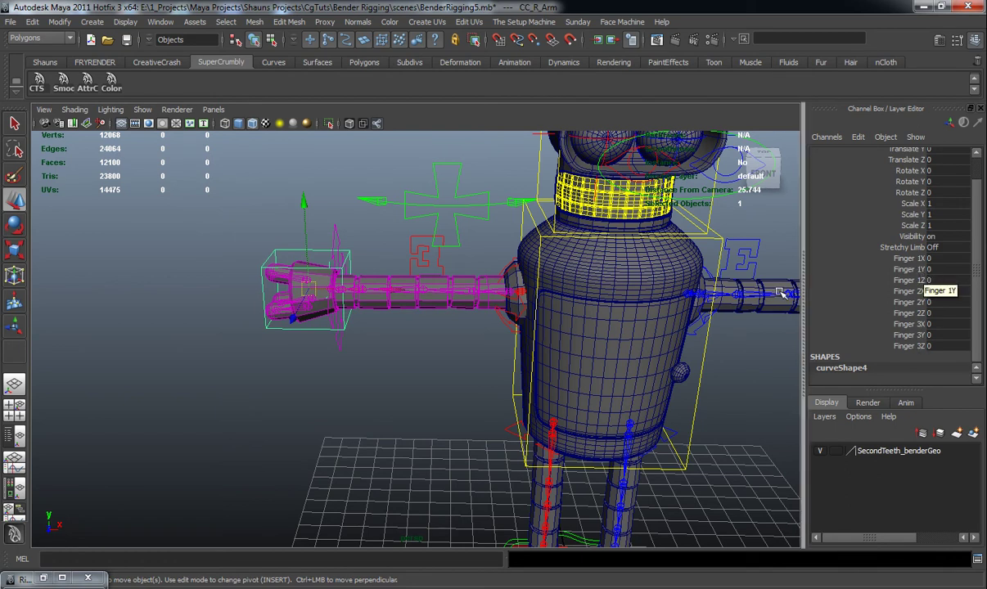
Step: Test-rotate the finger joint joint37 on the blue hand, and undo the rotation
alt+drag(601, 331, 325, 325)
alt+right_drag(326, 325, 589, 348)
alt+drag(620, 357, 608, 358)
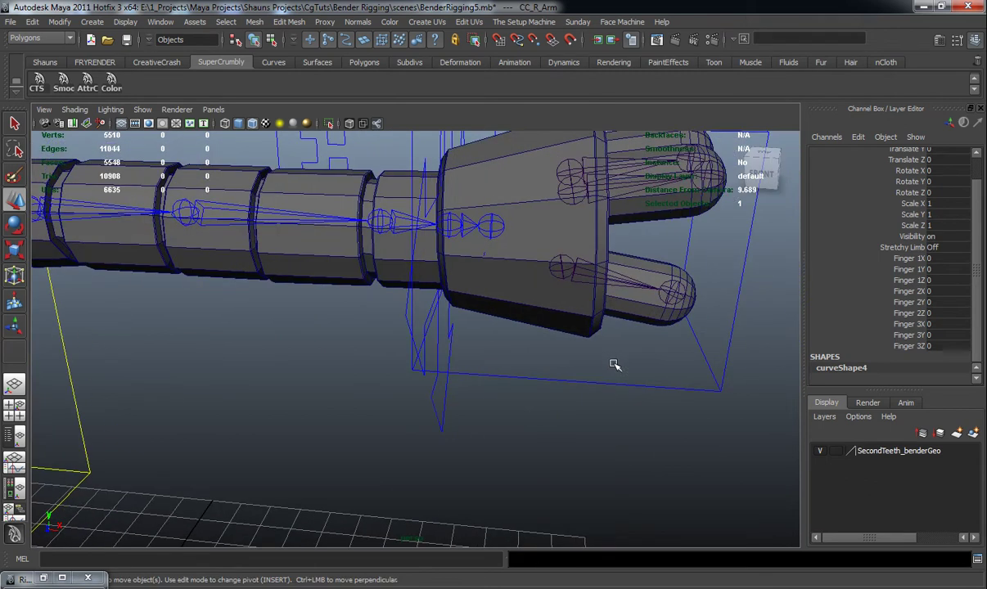
click(752, 368)
alt+middle_drag(752, 368, 706, 383)
click(522, 261)
key(e)
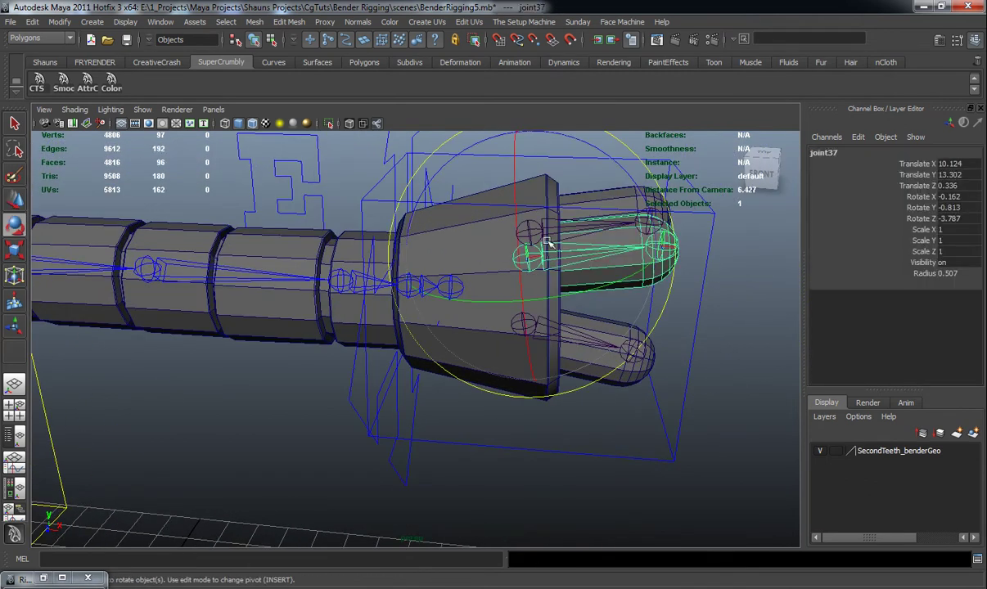
drag(583, 156, 636, 234)
key(ctrl+z)
key(ctrl+z)
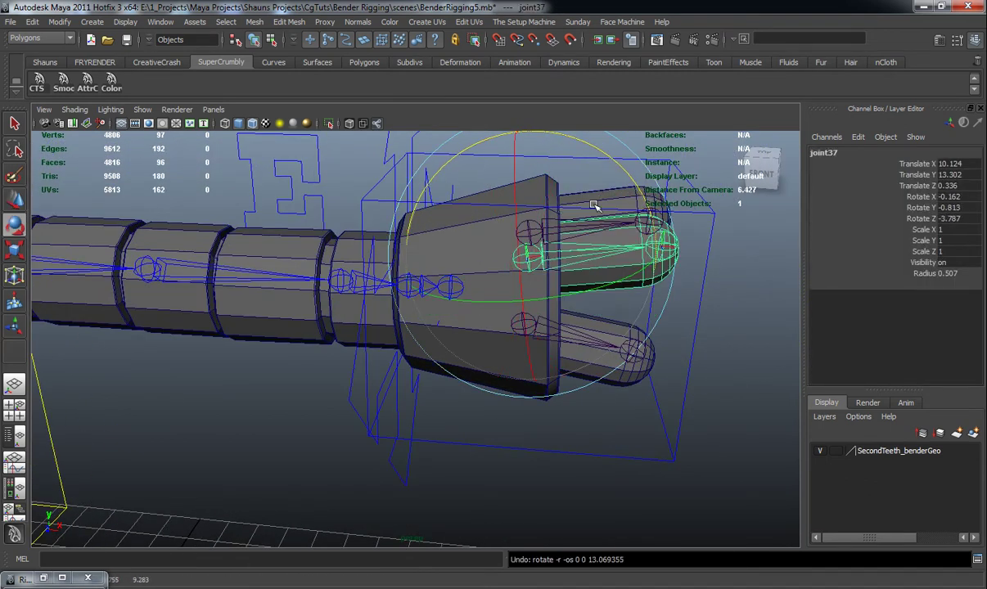
Step: Open the Connection Editor and load the blue hand's finger joint joint37 as the input object
alt+drag(499, 352, 537, 379)
click(161, 22)
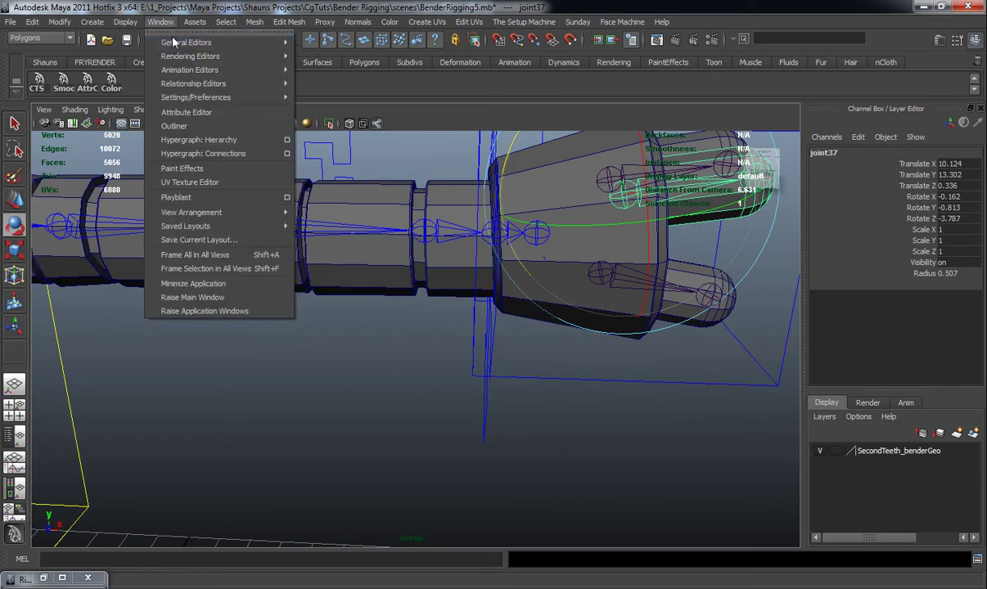
mouse_move(189, 41)
click(344, 77)
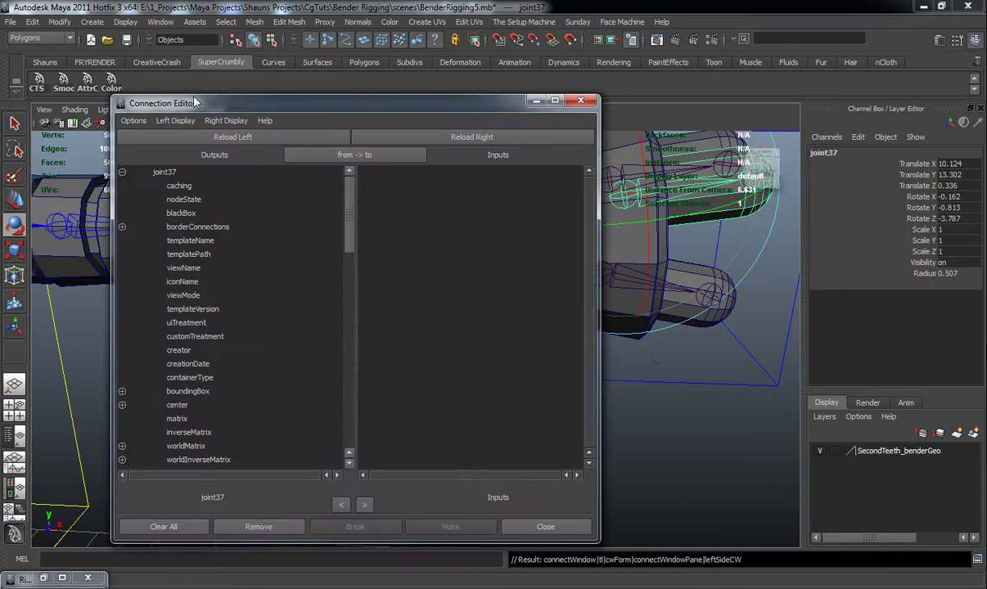
drag(343, 88, 216, 61)
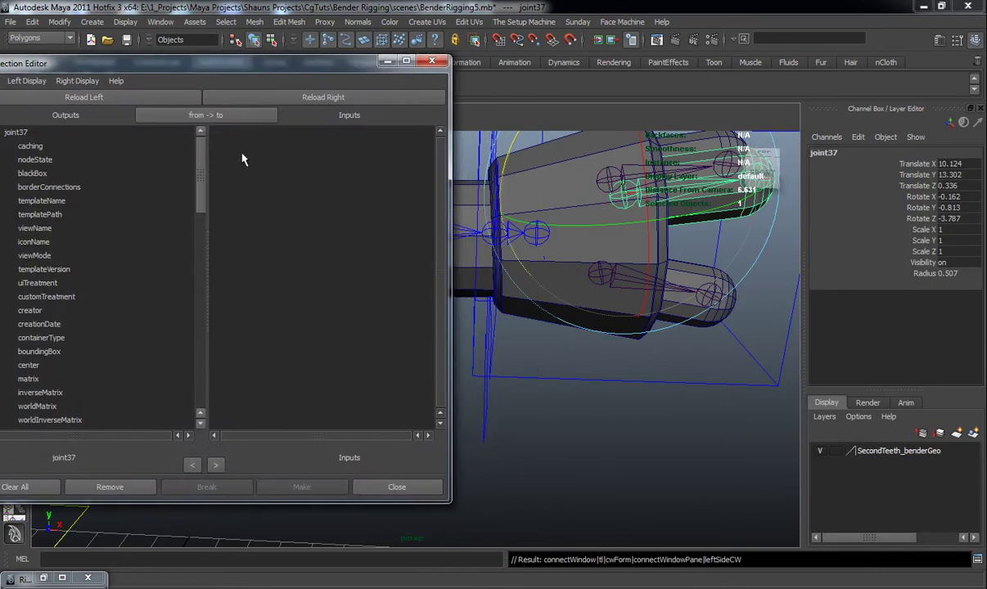
alt+drag(520, 249, 636, 247)
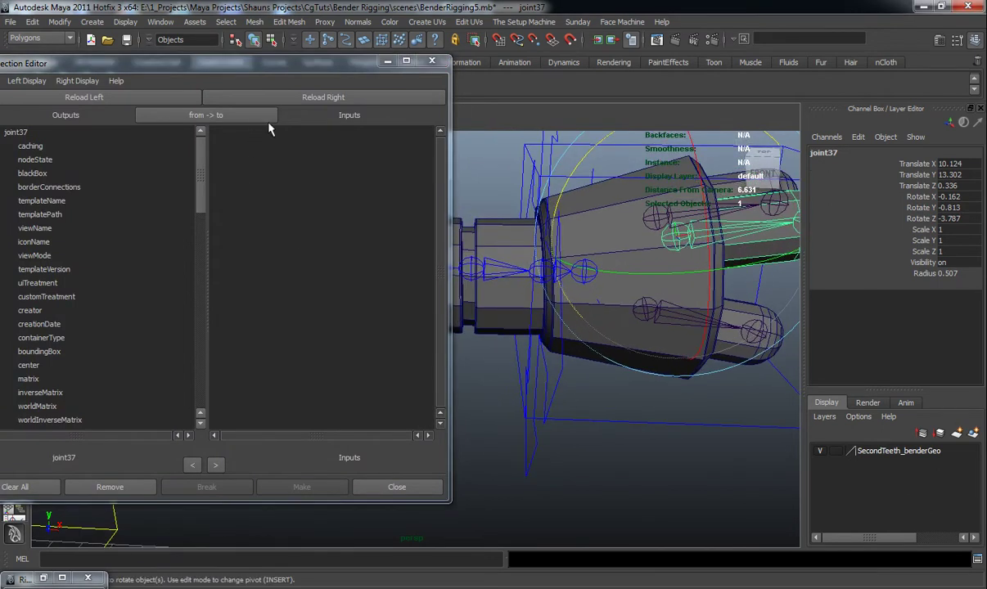
click(316, 98)
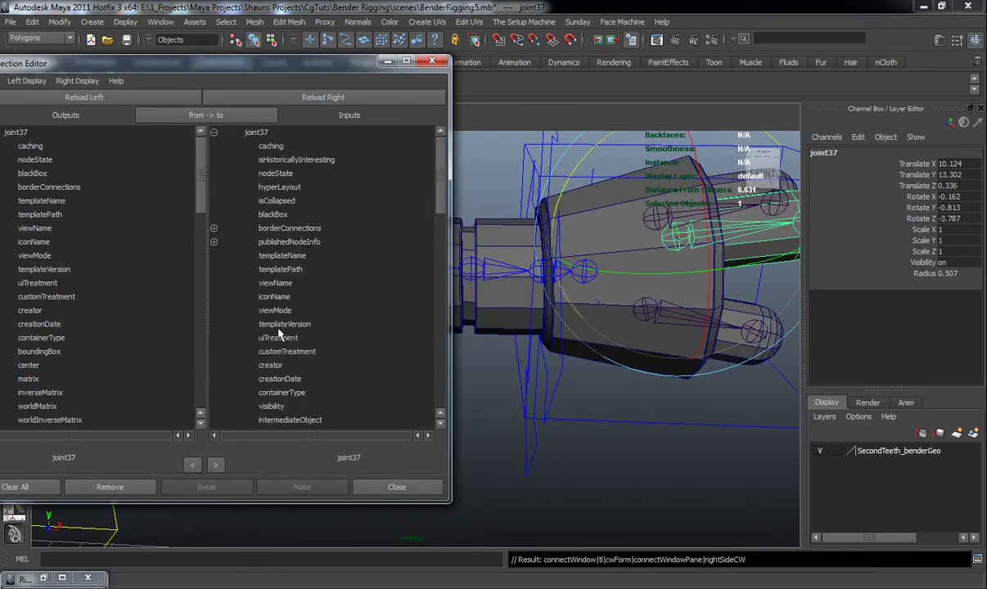
scroll(282, 327, down, 5)
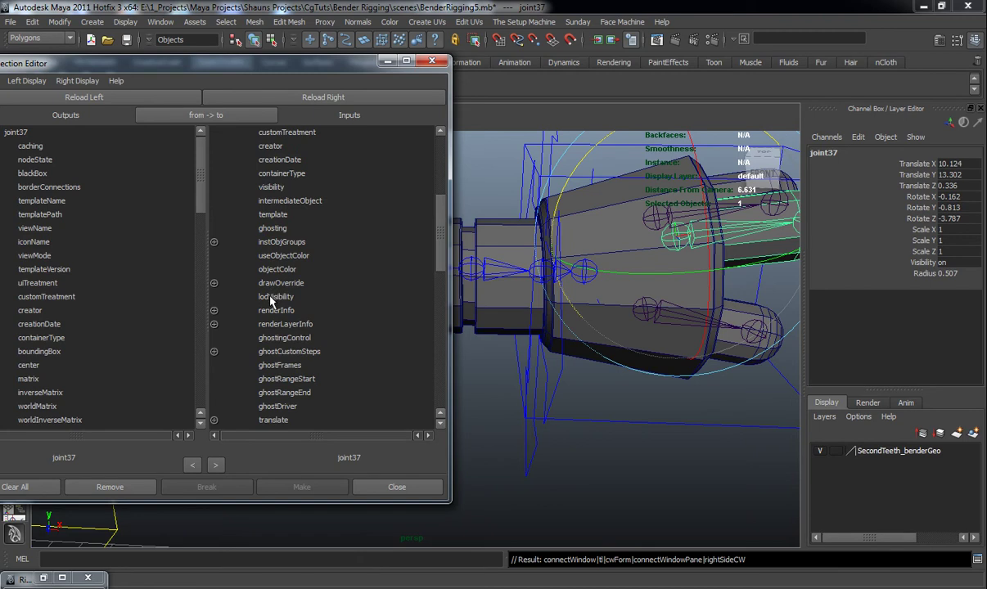
scroll(413, 258, down, 2)
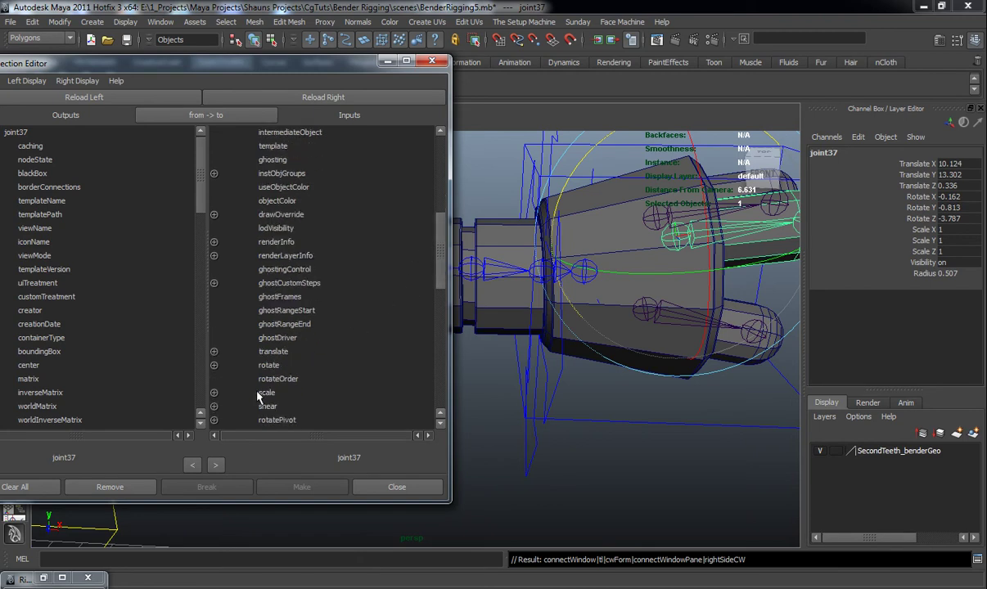
Step: Load CC_L_Arm as the output object in the Connection Editor and expand its Finger1 attributes and joint37's rotate attributes
click(587, 378)
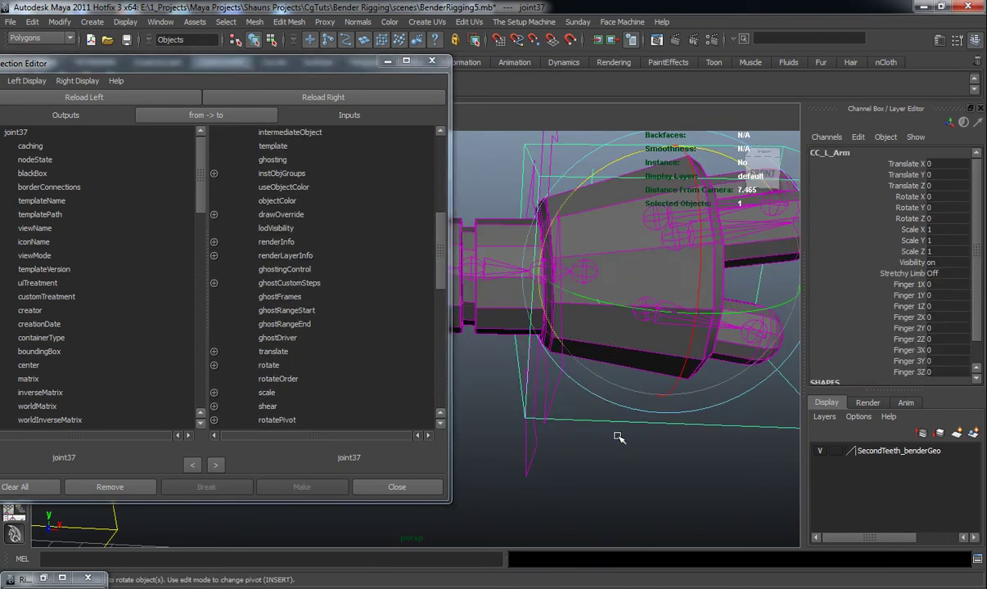
drag(134, 63, 219, 59)
click(117, 95)
scroll(126, 323, down, 10)
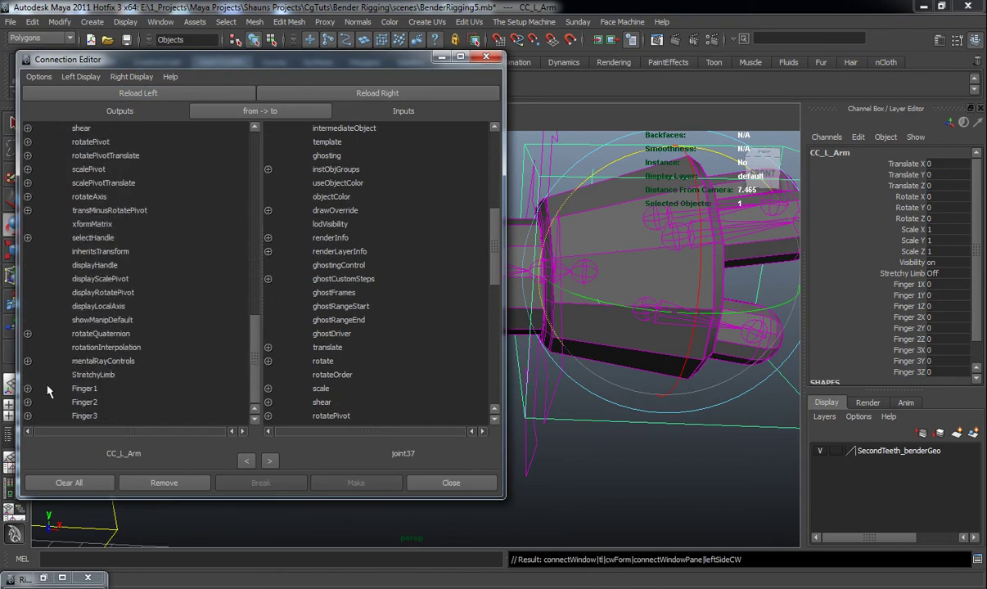
click(27, 389)
scroll(153, 386, down, 1)
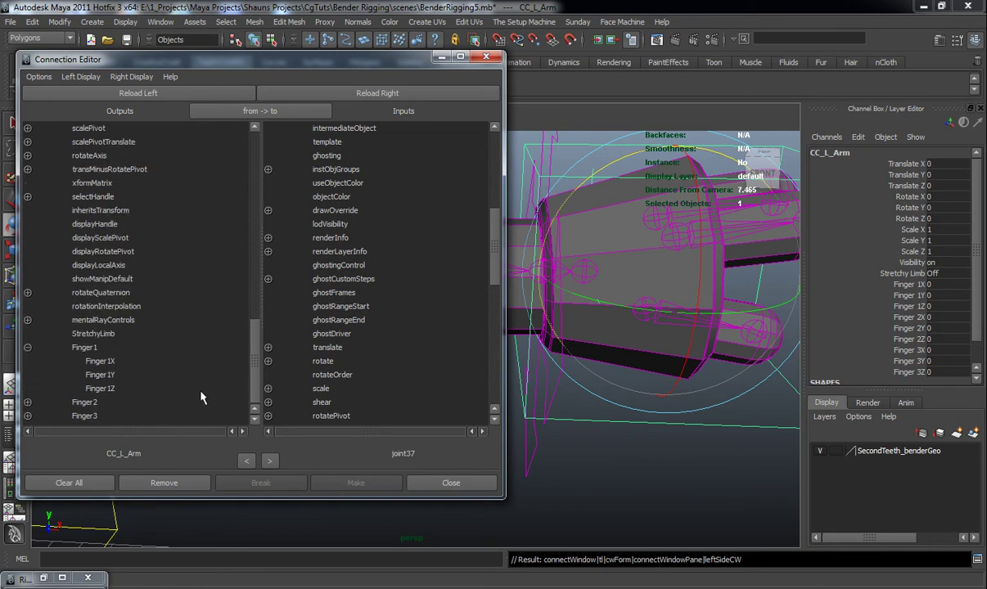
click(269, 361)
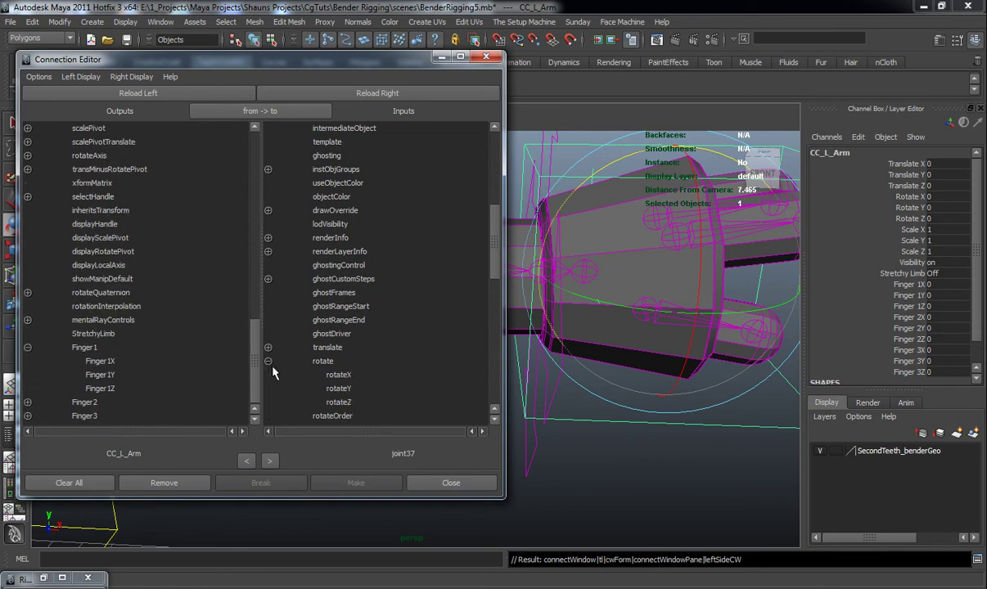
Step: Connect CC_L_Arm's Finger1X, Finger1Y and Finger1Z to joint37's rotateX, rotateY and rotateZ respectively
click(108, 361)
click(340, 375)
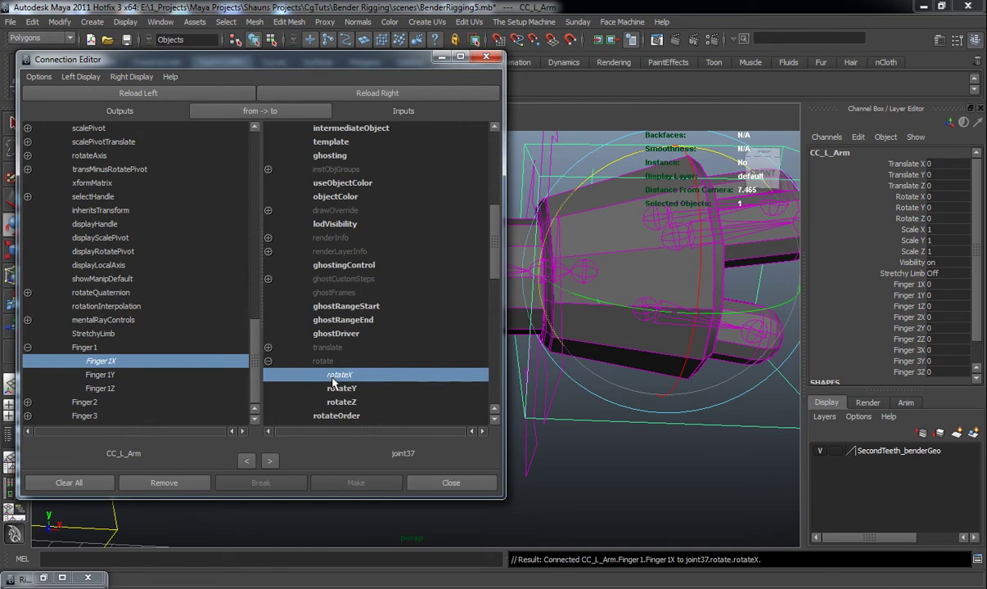
click(106, 375)
click(342, 390)
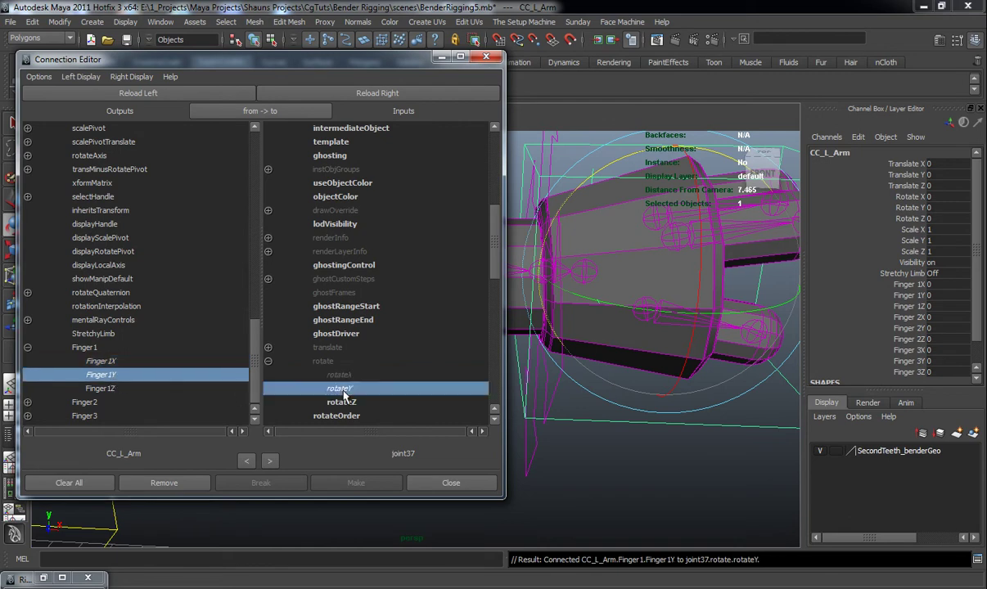
click(104, 388)
click(338, 403)
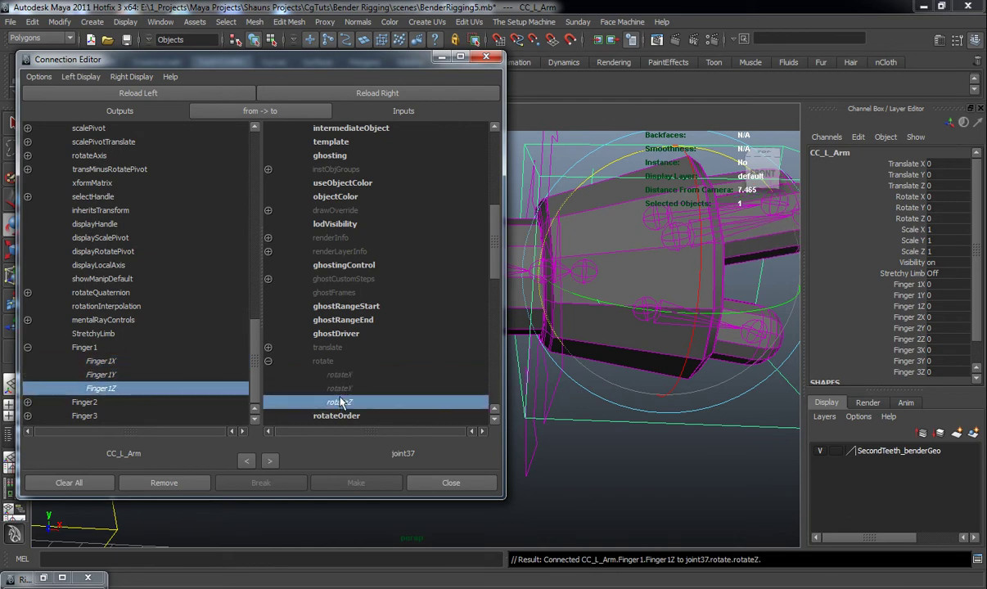
Step: Load the blue hand's finger joint joint39 as the input object and expand its rotate attributes and CC_L_Arm's Finger2 attributes
scroll(340, 337, down, 5)
scroll(340, 337, up, 2)
click(630, 459)
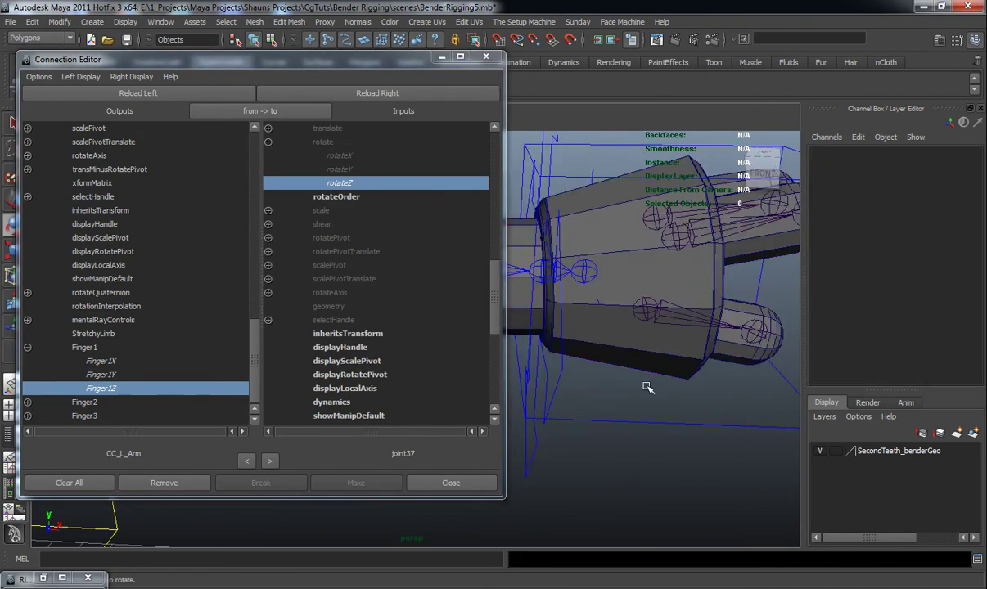
click(653, 216)
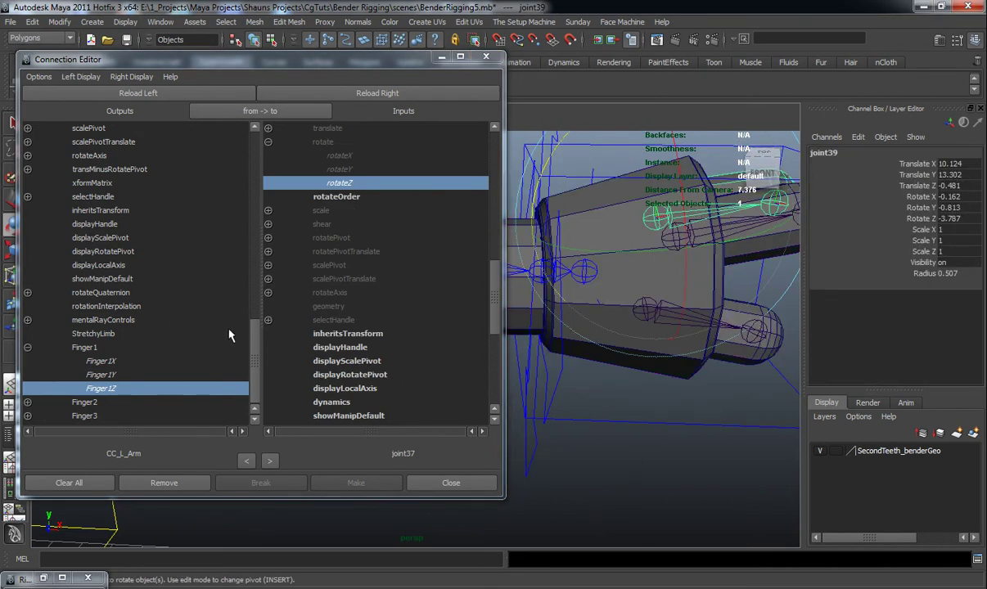
click(354, 94)
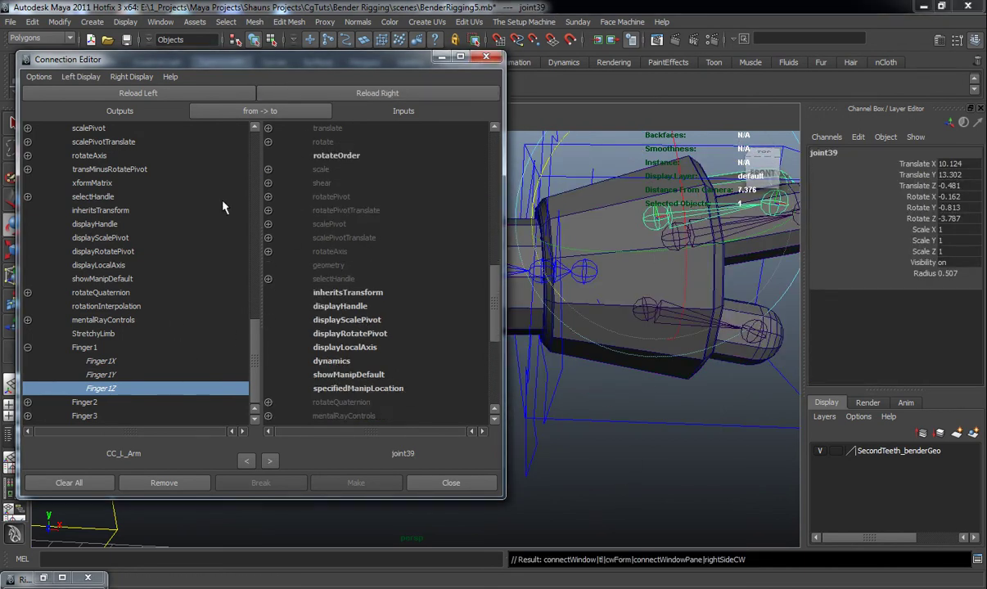
click(46, 405)
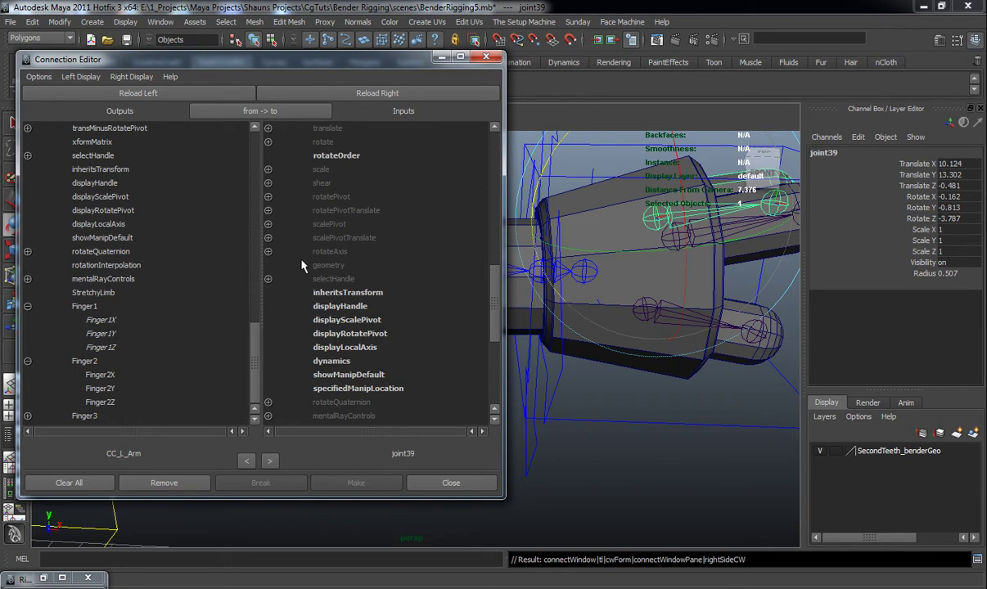
scroll(490, 310, up, 3)
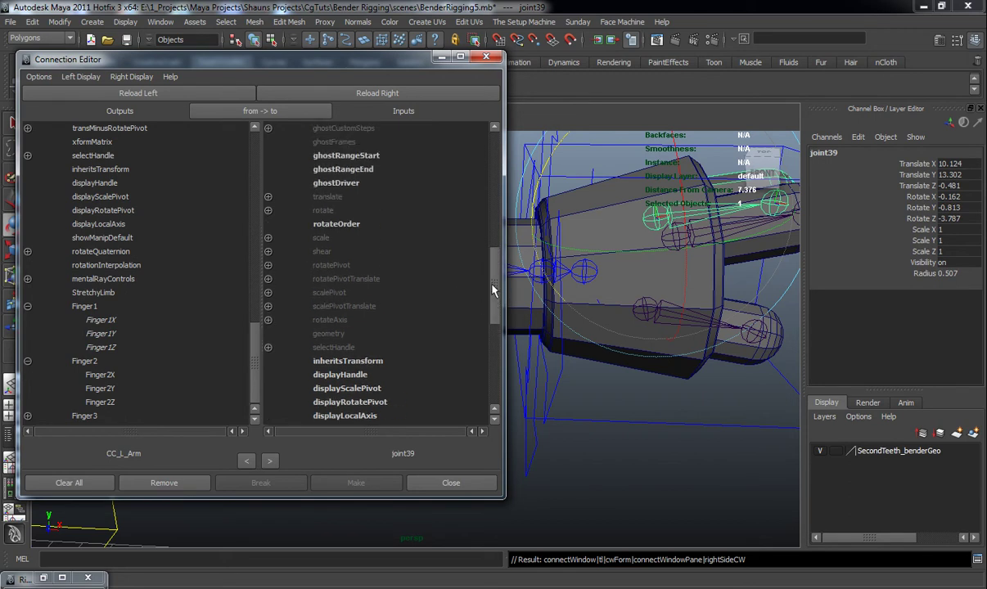
click(269, 238)
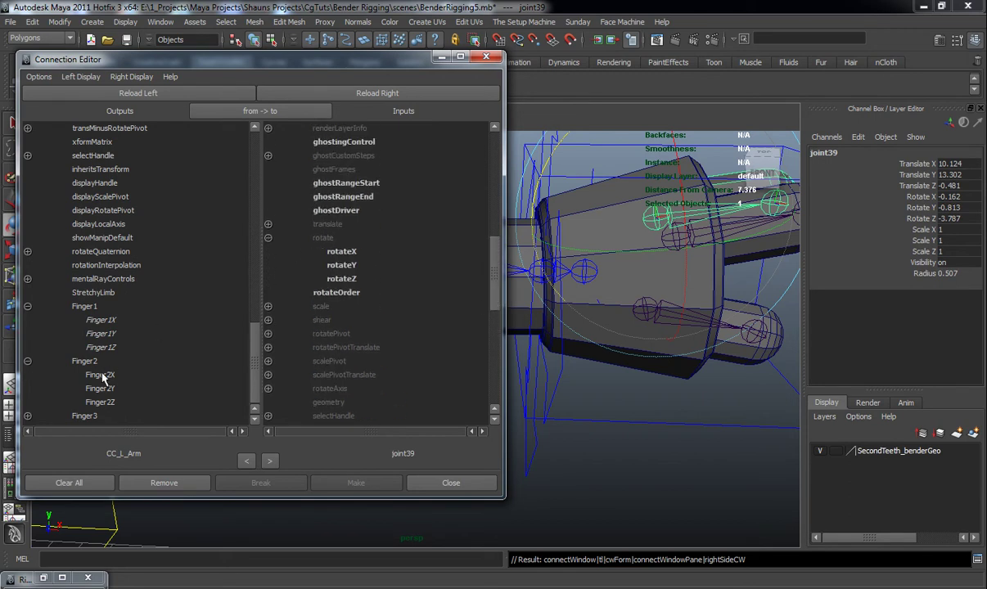
Step: Connect CC_L_Arm's Finger2X, Finger2Y and Finger2Z to joint39's rotateX, rotateY and rotateZ respectively
click(114, 378)
click(338, 252)
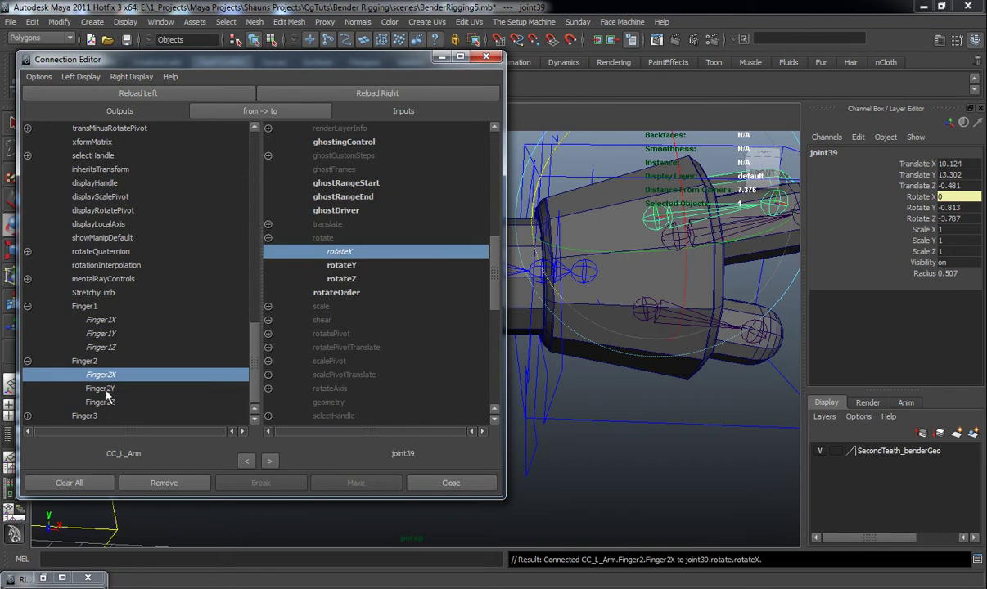
click(105, 389)
click(341, 267)
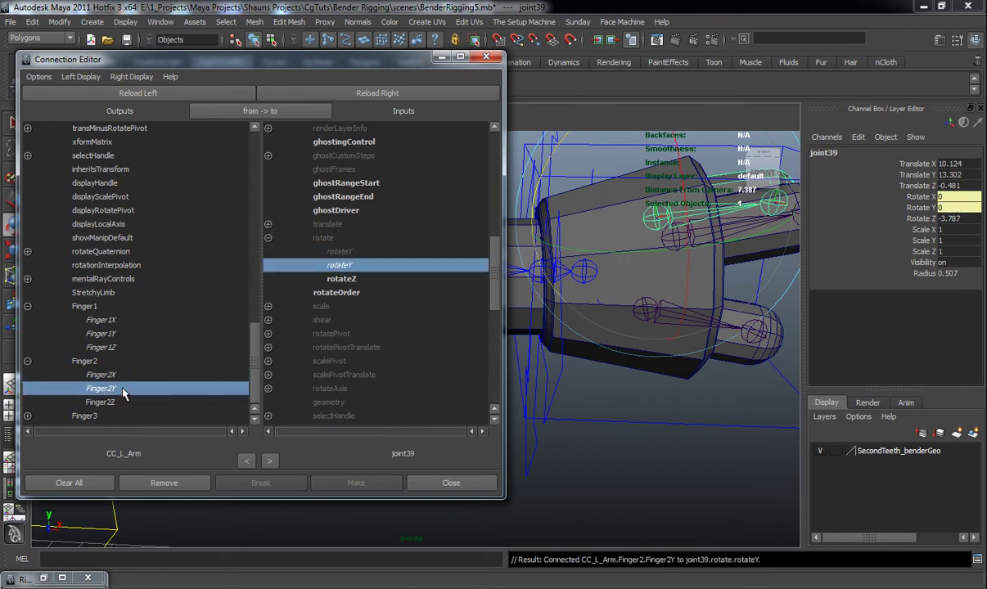
click(114, 403)
click(337, 280)
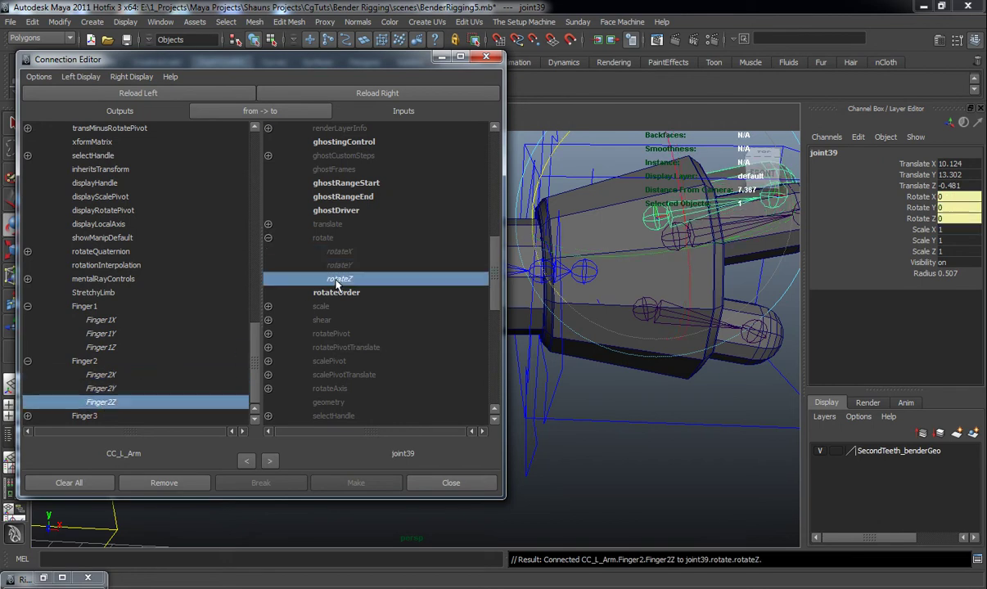
Step: Load the blue hand's lower finger joint joint40 as the input object and expand its rotate attributes and CC_L_Arm's Finger3 attributes
scroll(540, 416, down, 3)
click(596, 394)
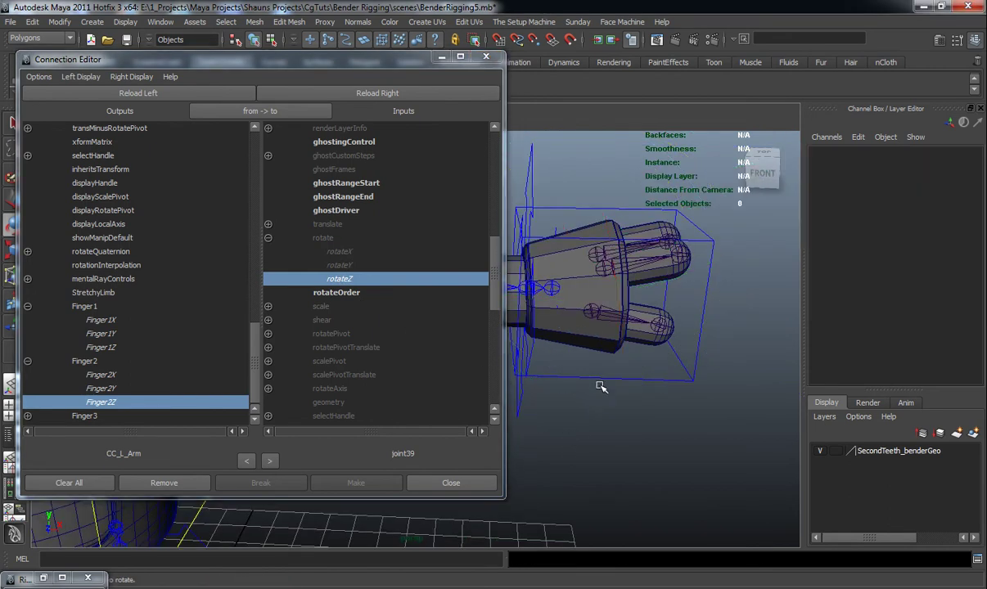
click(588, 316)
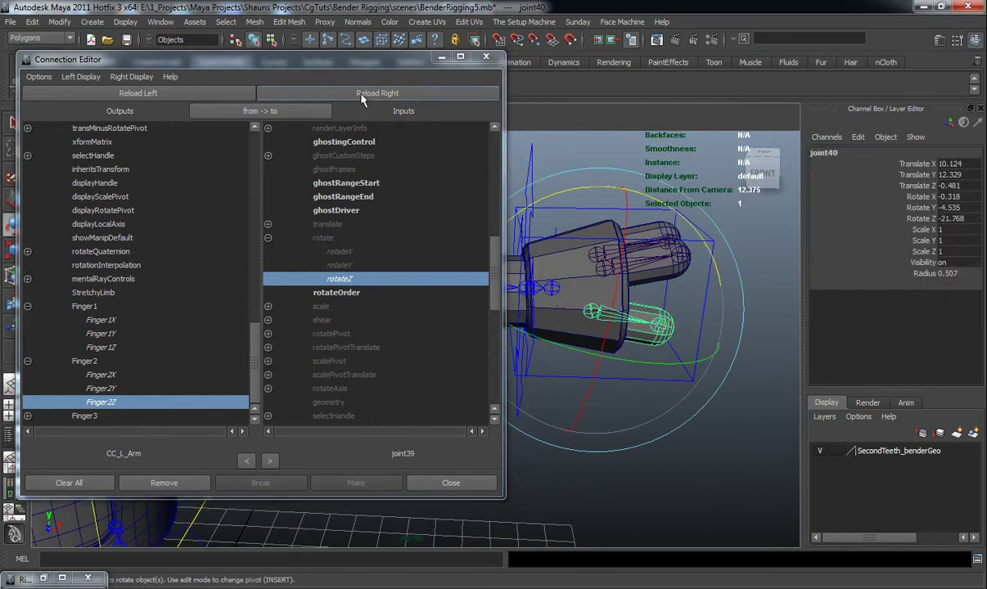
click(403, 92)
click(27, 416)
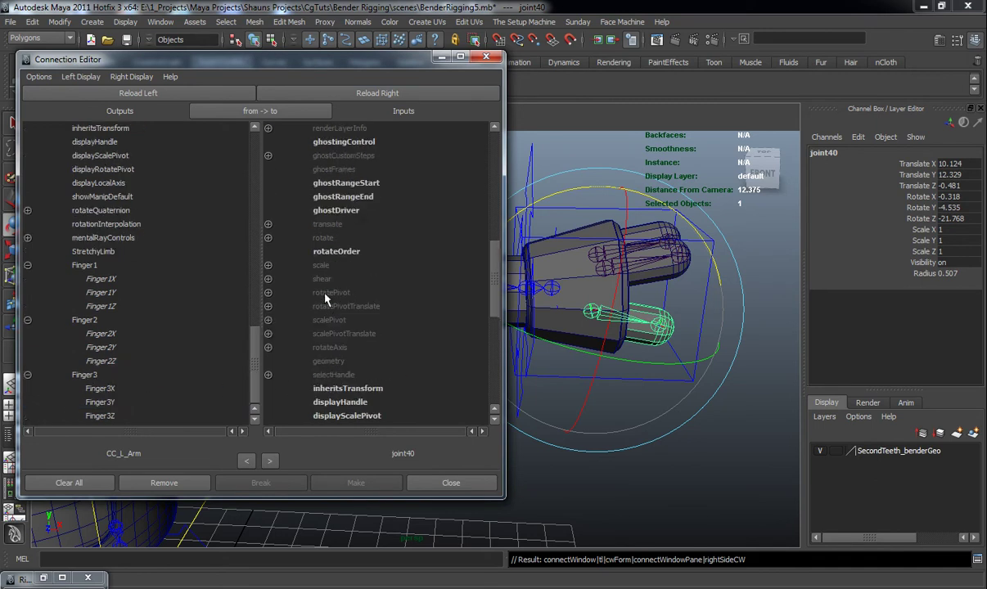
click(268, 239)
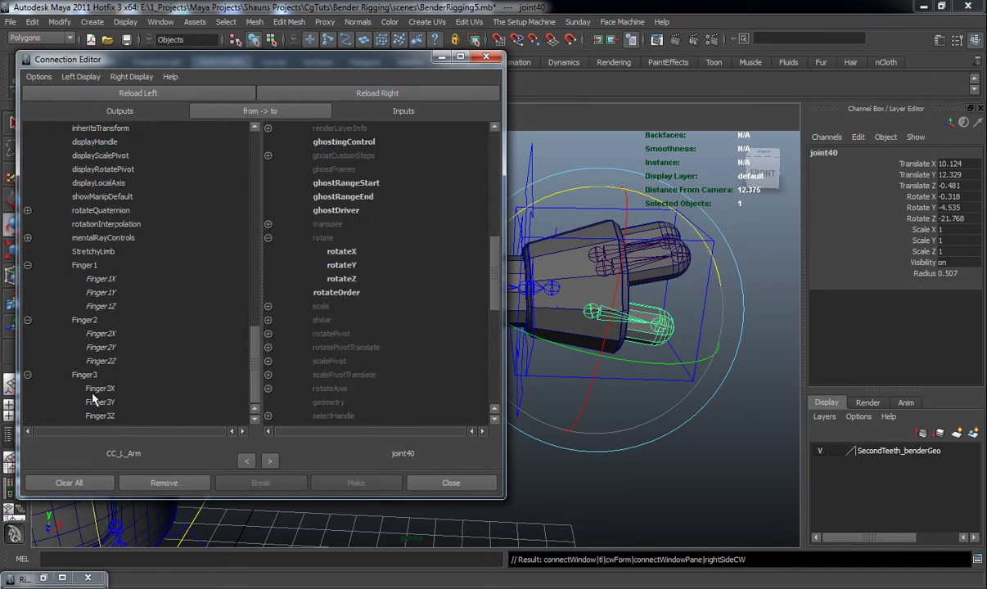
Step: Connect CC_L_Arm's Finger3X, Finger3Y and Finger3Z to joint40's rotateX, rotateY and rotateZ respectively
click(144, 388)
click(342, 252)
click(99, 402)
click(338, 265)
click(102, 416)
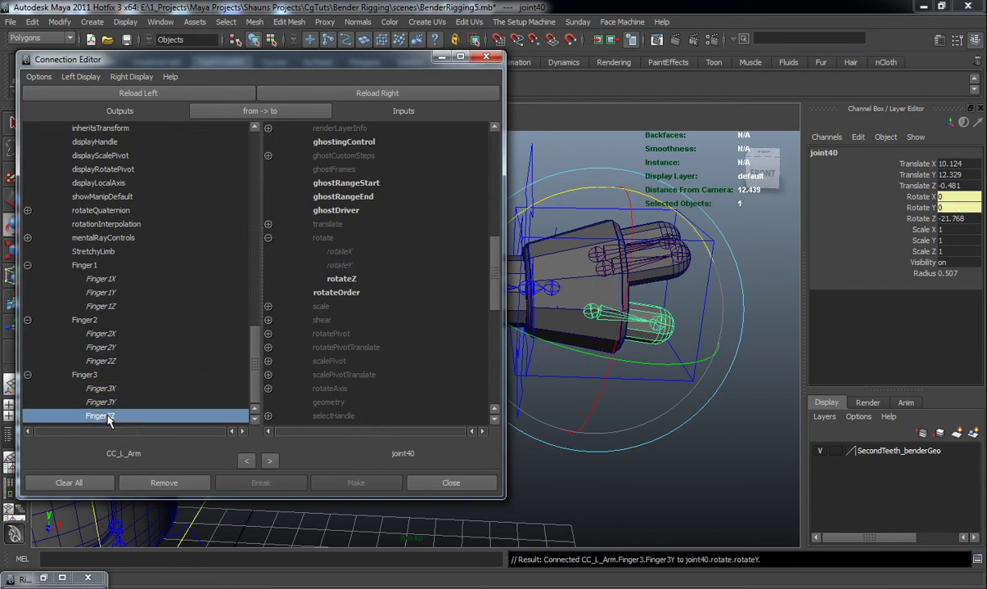
click(340, 279)
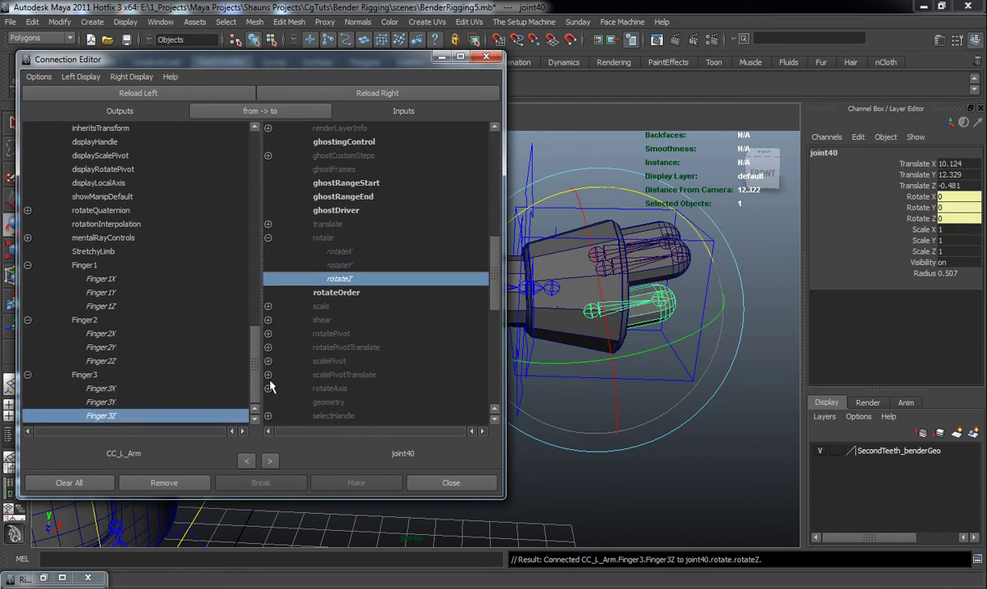
Step: On the CC_L_Arm controller, undo a trial change to Finger 1X and set Finger 1Z to -7
click(598, 492)
alt+right_drag(598, 492, 537, 444)
alt+middle_drag(537, 444, 554, 414)
alt+drag(571, 403, 639, 447)
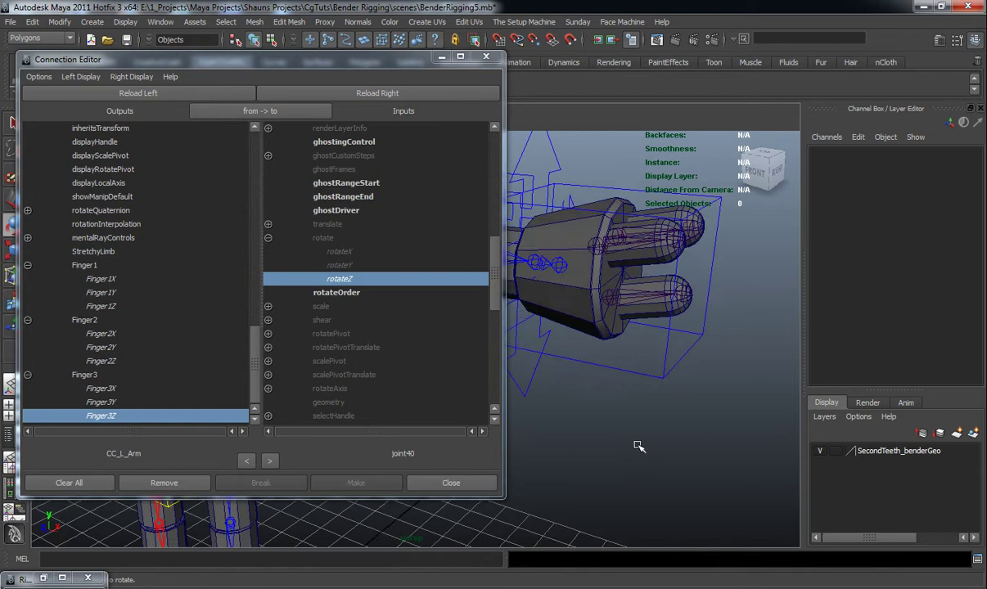
click(629, 377)
click(867, 284)
middle_drag(840, 359, 873, 347)
key(ctrl+z)
click(908, 307)
middle_drag(796, 317, 667, 336)
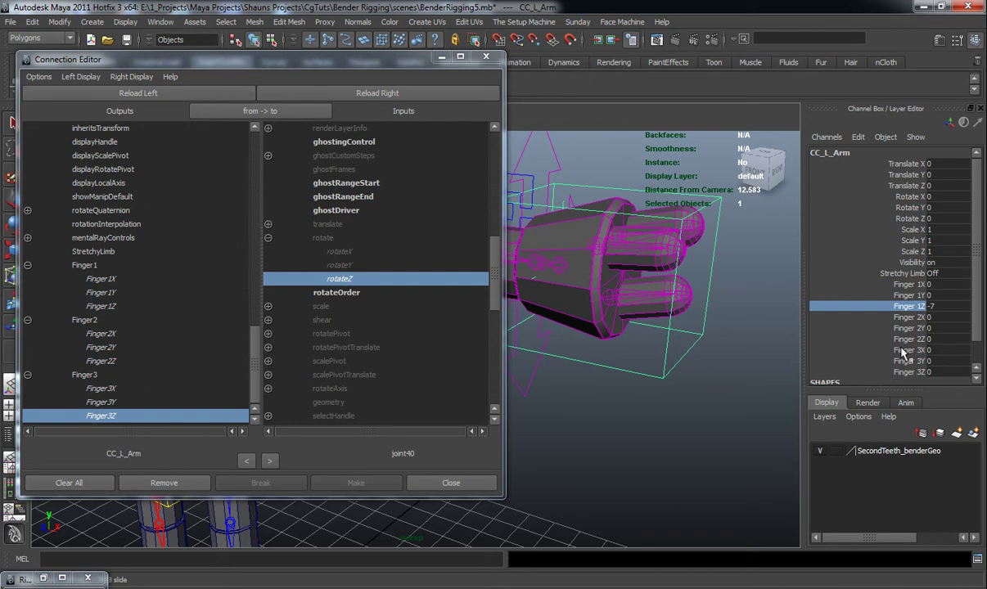
Step: Set CC_L_Arm's Finger 3Z to -16.2 and Finger 2Z to -6.7 to bend the other two fingers
click(908, 373)
middle_drag(909, 372, 576, 374)
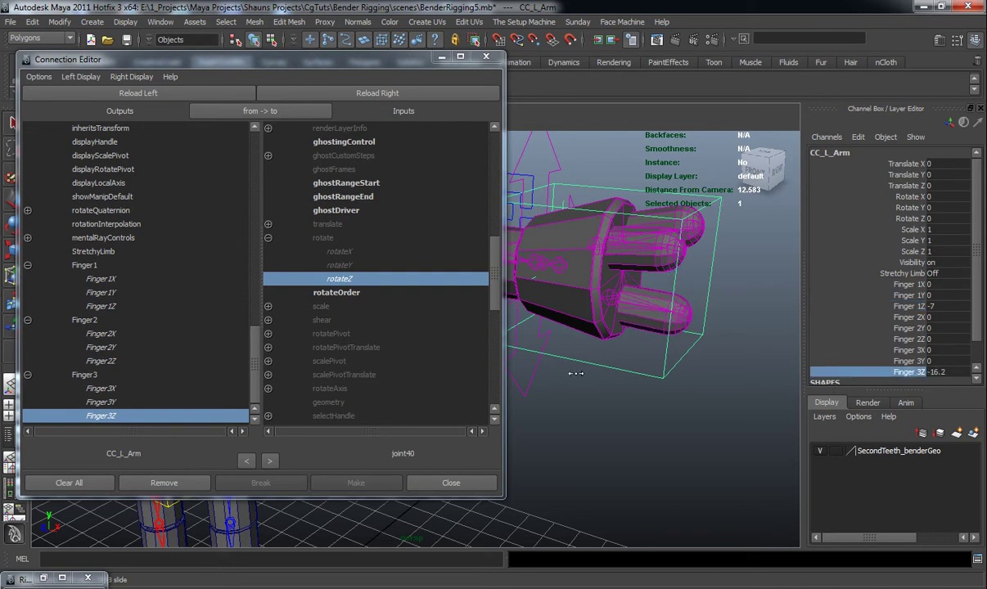
alt+drag(745, 359, 614, 357)
alt+middle_drag(614, 357, 692, 342)
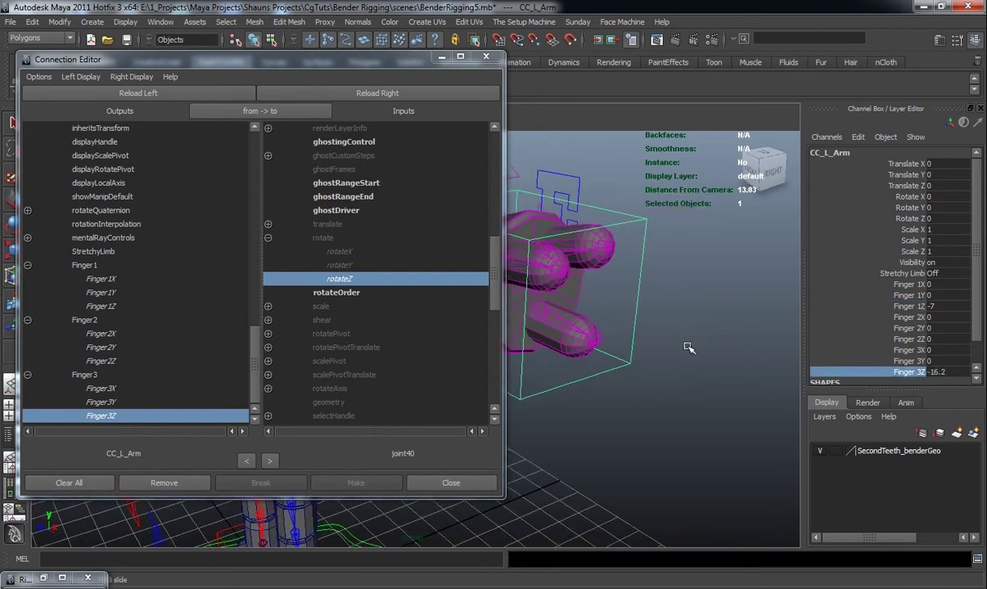
click(911, 339)
middle_drag(705, 352, 659, 348)
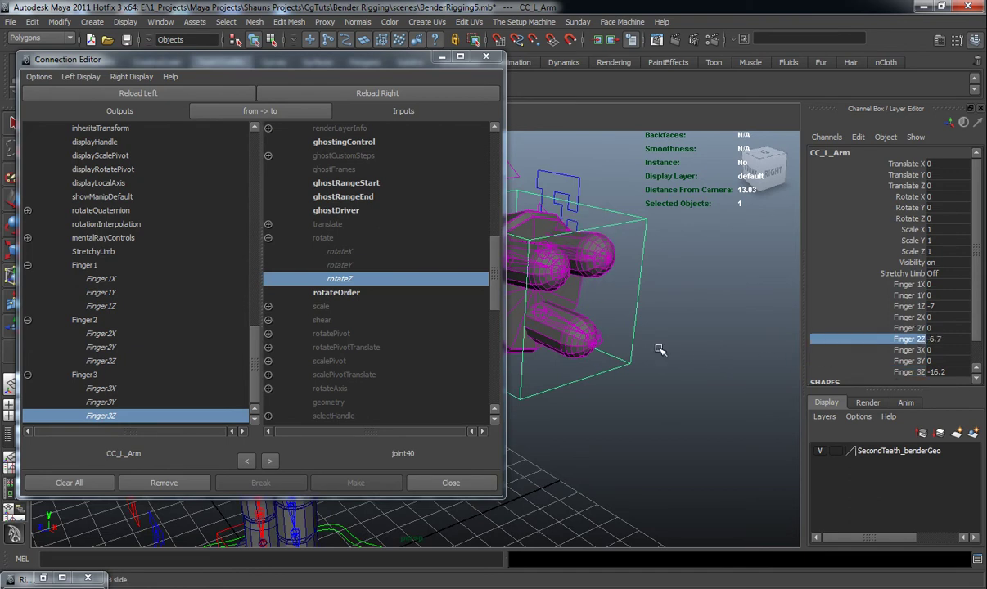
Step: Select the red arm's box controller CC_R_Arm and load it as the output object in the Connection Editor
click(640, 418)
alt+drag(640, 417, 647, 417)
alt+right_drag(647, 417, 606, 386)
alt+middle_drag(606, 387, 741, 405)
alt+middle_drag(565, 406, 615, 441)
alt+right_drag(614, 440, 637, 449)
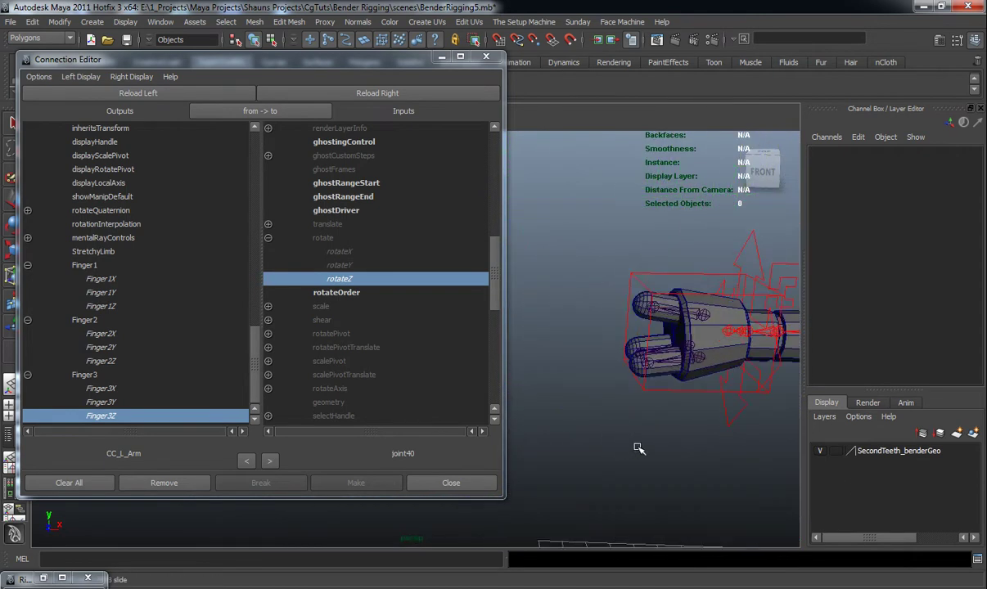
alt+middle_drag(638, 449, 577, 434)
alt+right_drag(577, 434, 600, 430)
alt+middle_drag(655, 436, 576, 416)
drag(599, 364, 603, 384)
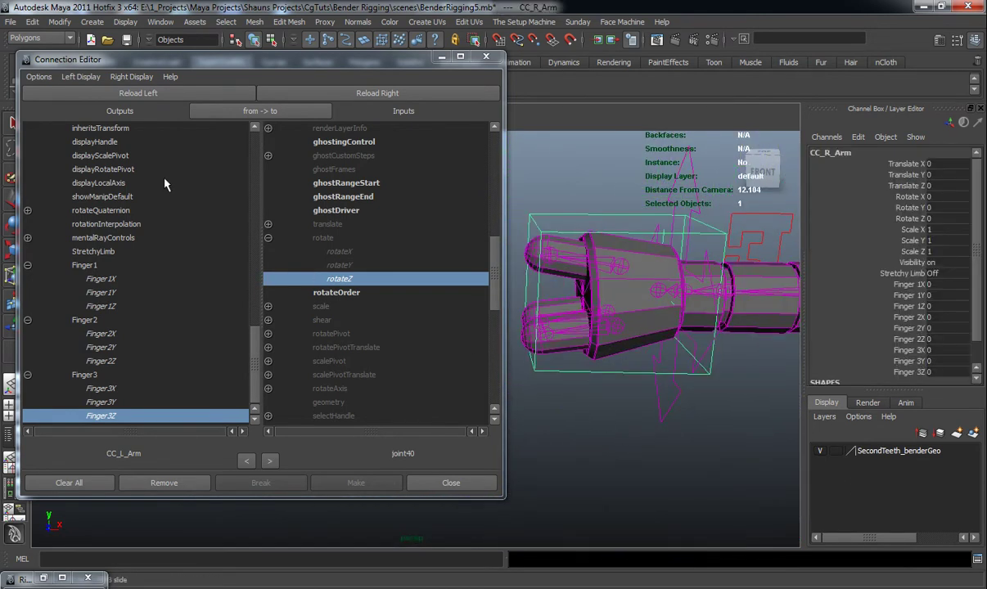
click(78, 88)
Step: Load the red hand's upper finger joint joint41 as the input object and expand its rotate attributes and CC_R_Arm's Finger1 attributes
click(638, 456)
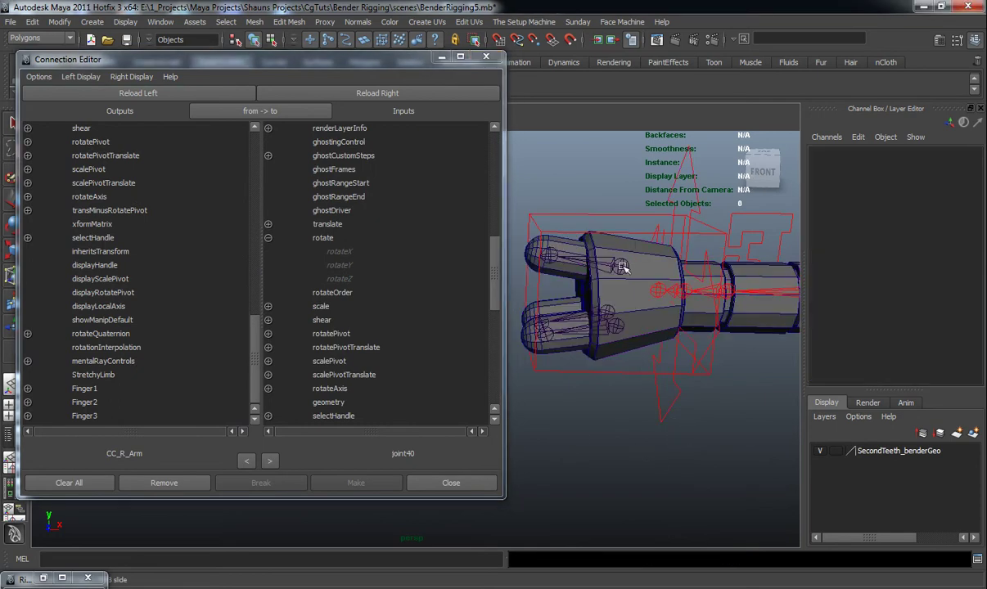
click(628, 266)
click(342, 93)
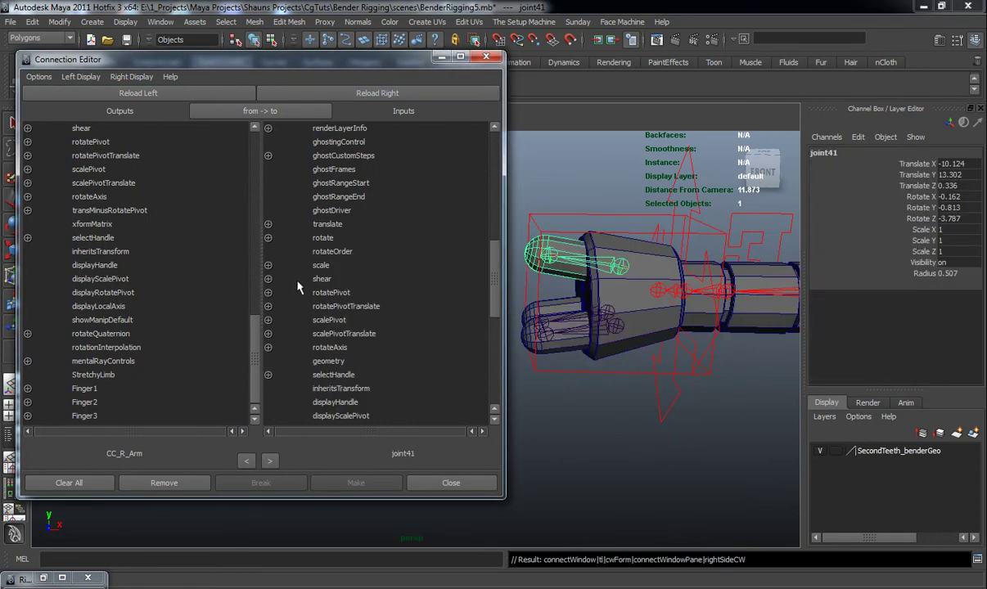
click(267, 238)
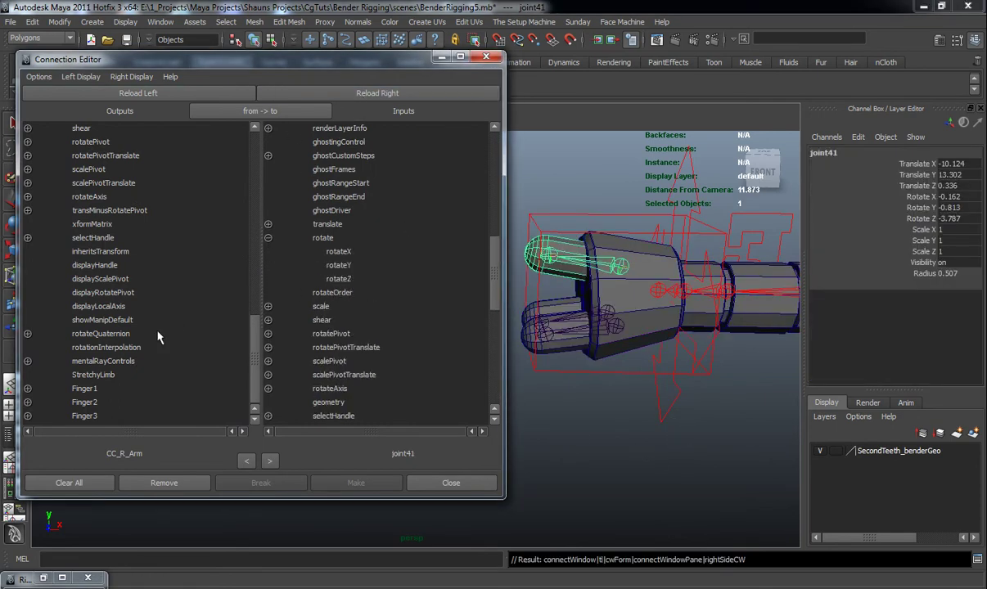
click(27, 389)
scroll(115, 365, down, 1)
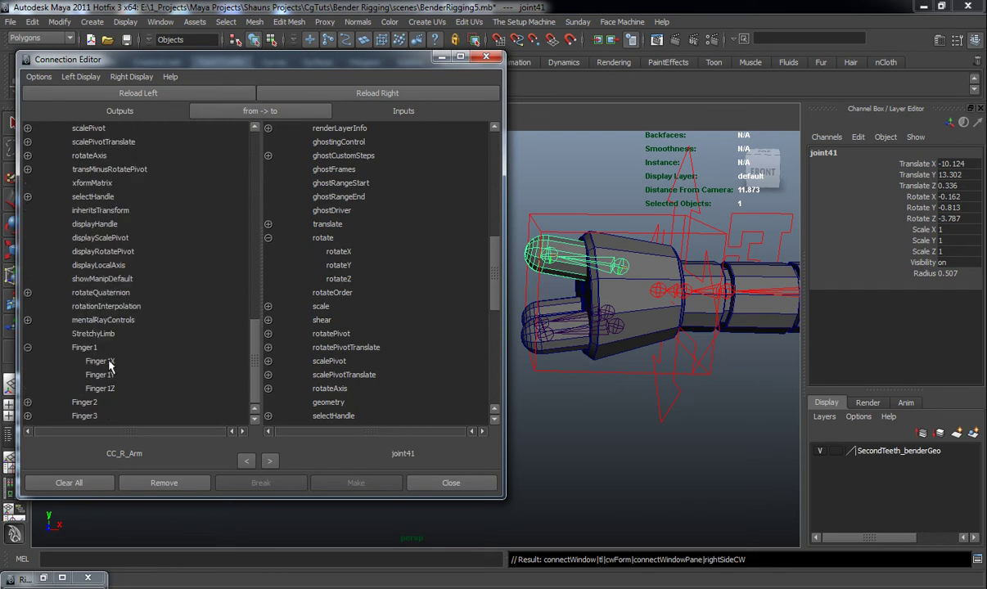
Step: Connect CC_R_Arm's Finger1X, Finger1Y and Finger1Z to joint41's rotateX, rotateY and rotateZ respectively
click(100, 361)
click(342, 252)
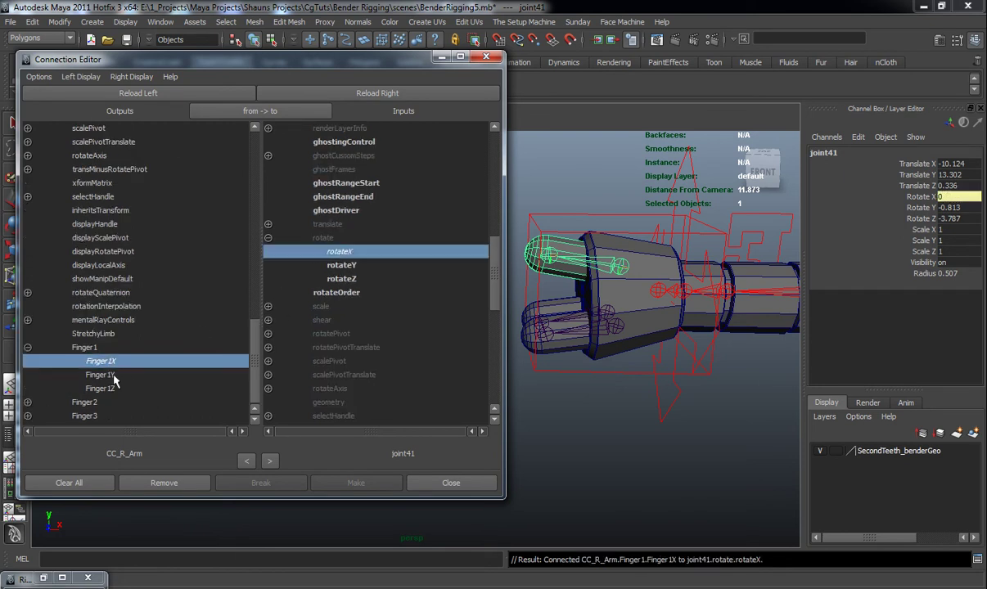
click(100, 374)
click(342, 266)
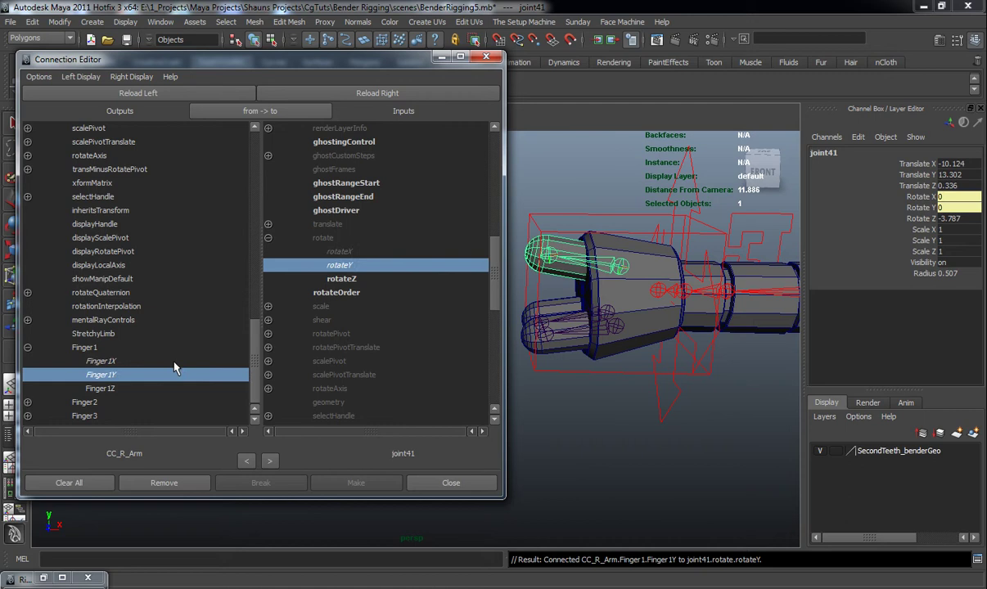
click(102, 389)
click(339, 279)
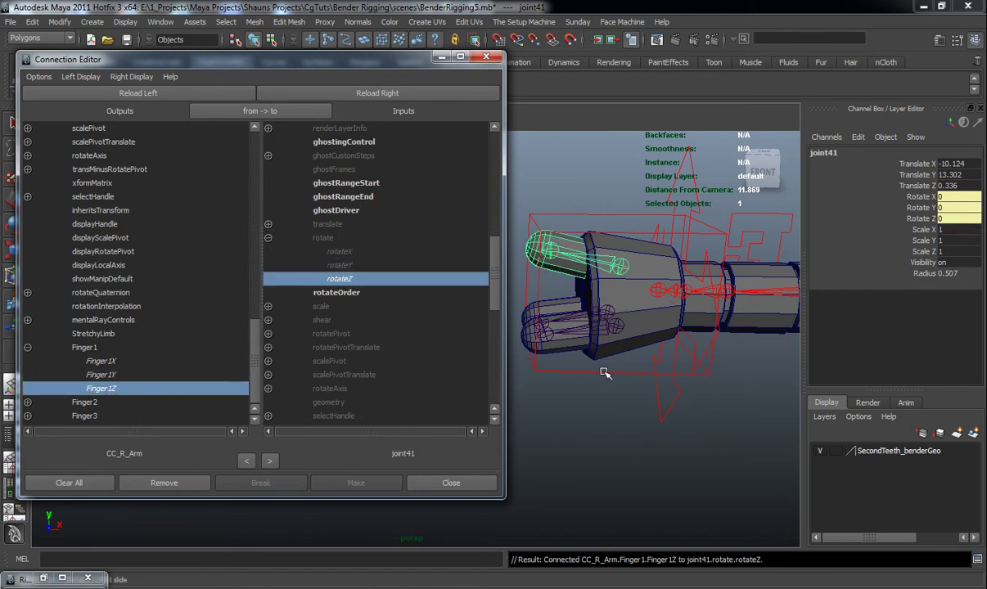
Step: Load the red hand's lowest finger joint joint45 as the input object and expand its rotate attributes and CC_R_Arm's Finger2 attributes
click(580, 366)
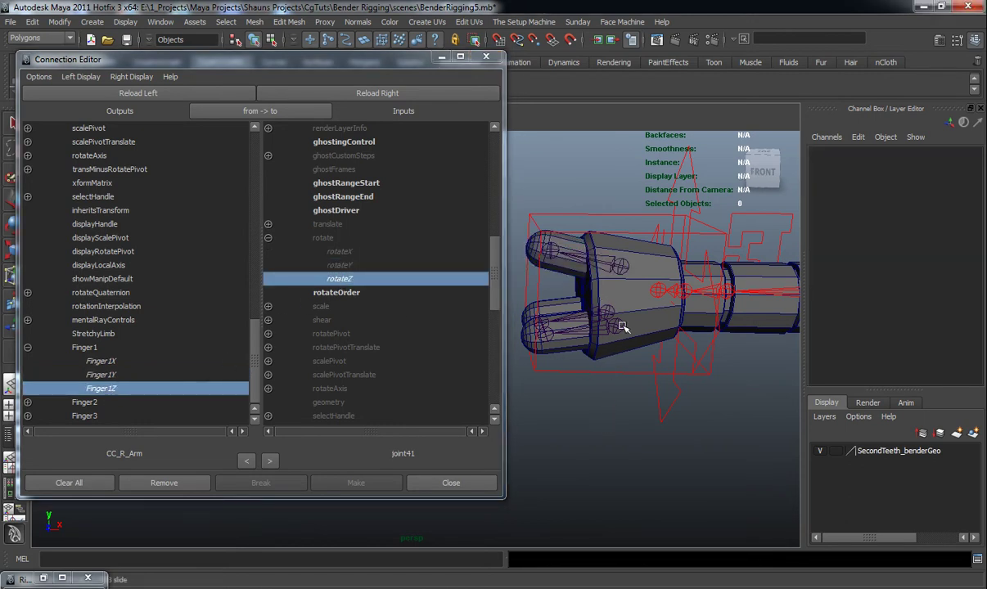
click(602, 352)
click(348, 93)
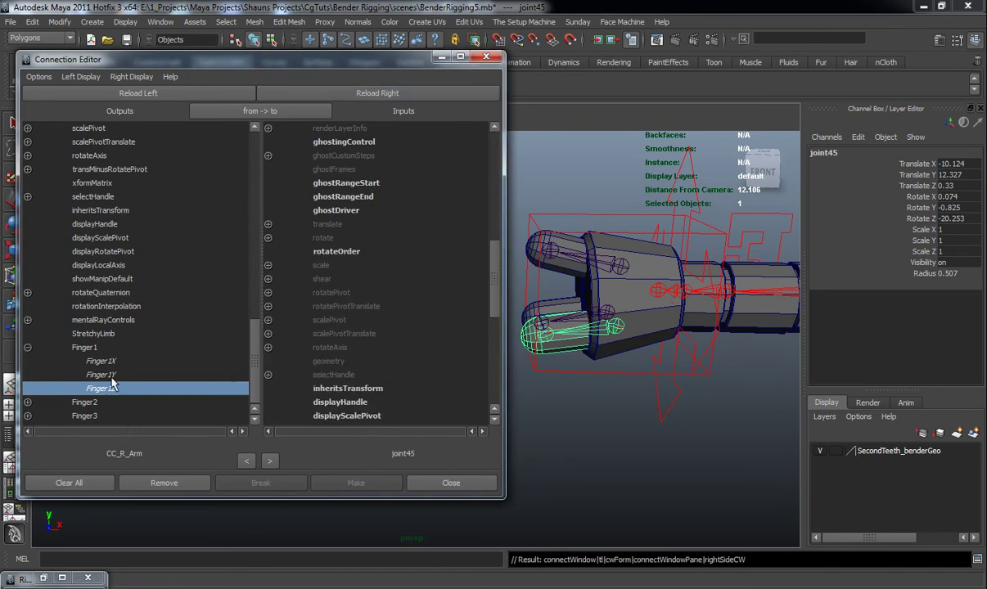
click(28, 403)
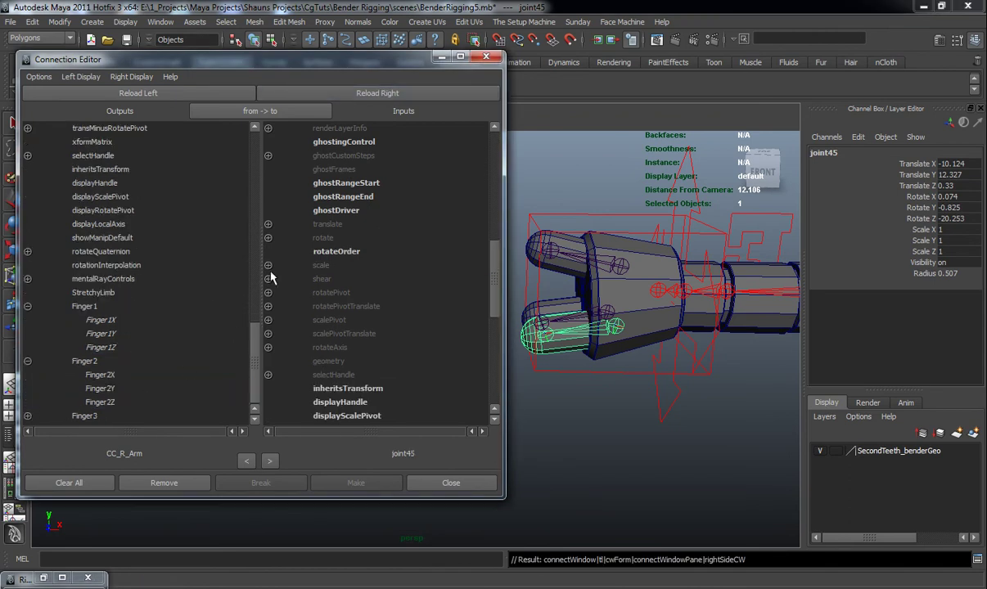
click(267, 238)
Step: Connect CC_R_Arm's Finger2X, Finger2Y and Finger2Z to joint45's rotateX, rotateY and rotateZ respectively
click(107, 374)
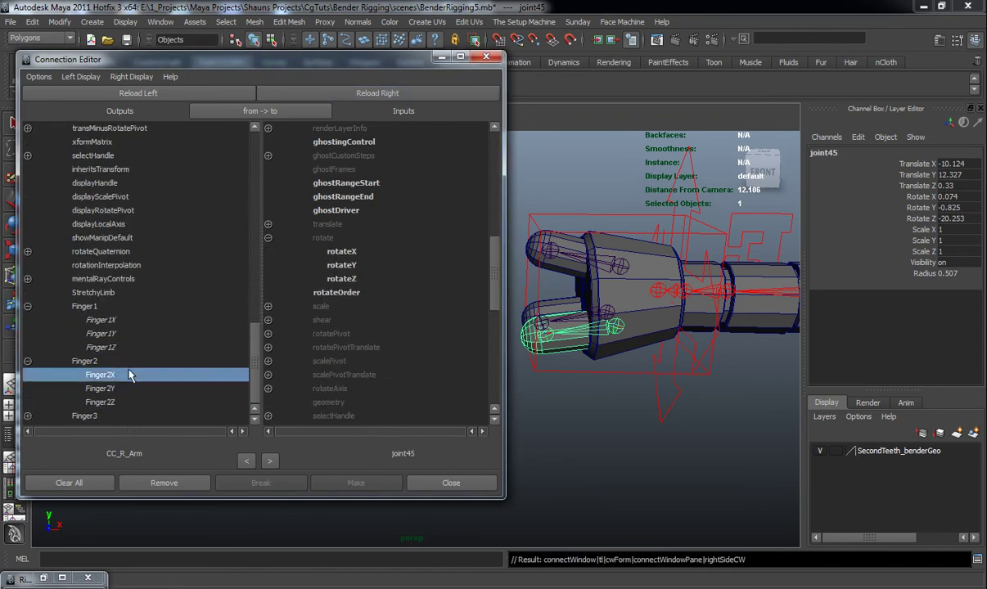
click(337, 252)
click(119, 388)
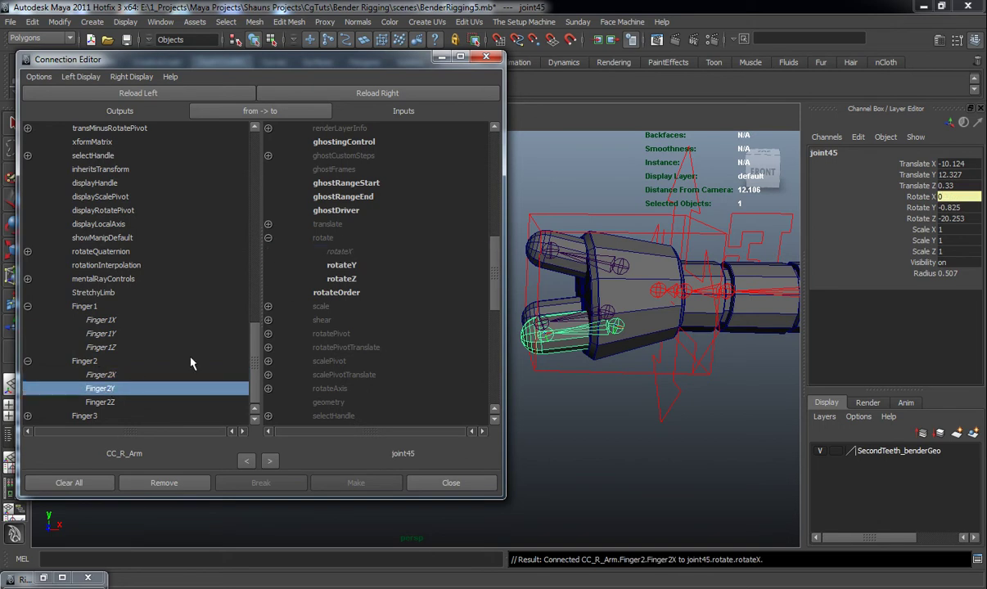
click(336, 265)
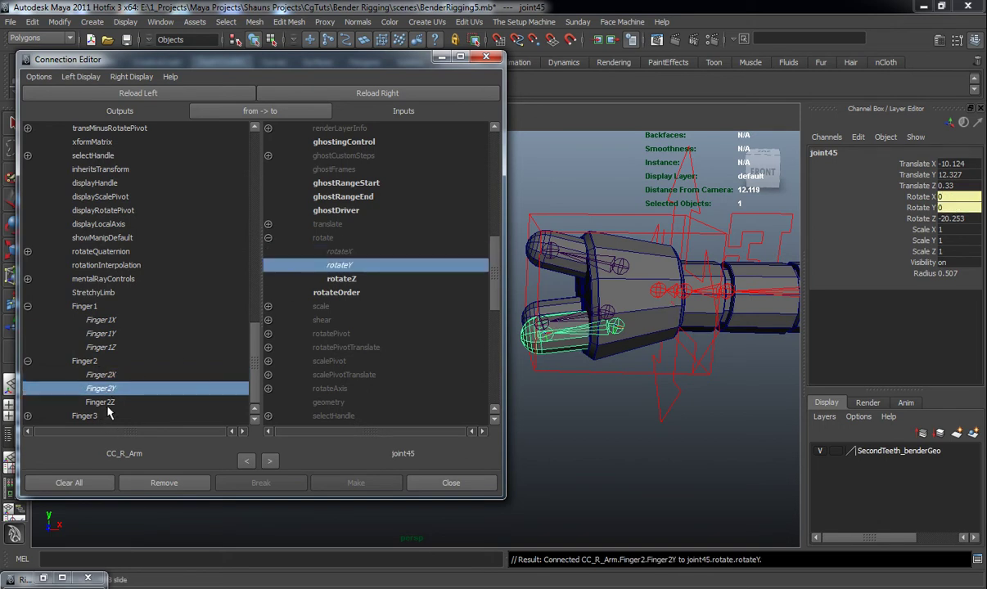
click(196, 402)
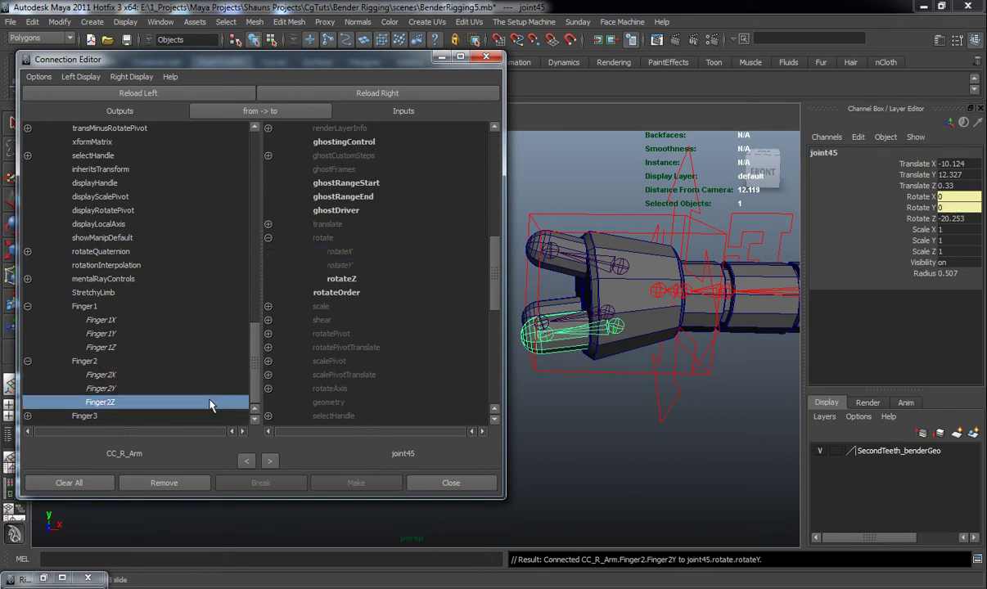
click(344, 280)
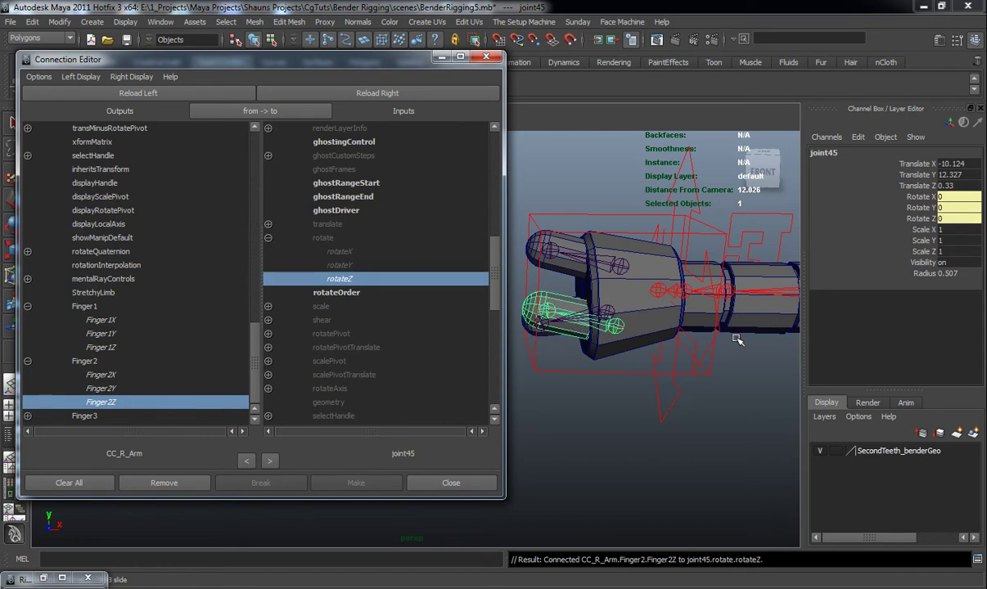
Step: Load the red hand's remaining finger joint joint43 as the input object and expand its rotate attributes and CC_R_Arm's Finger3 attributes
click(590, 418)
click(576, 297)
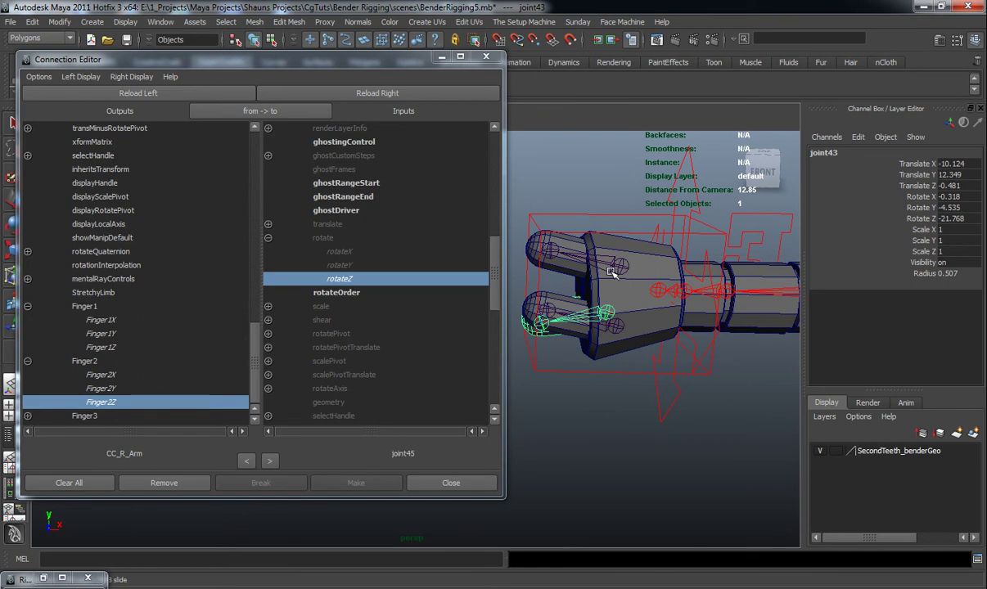
click(27, 416)
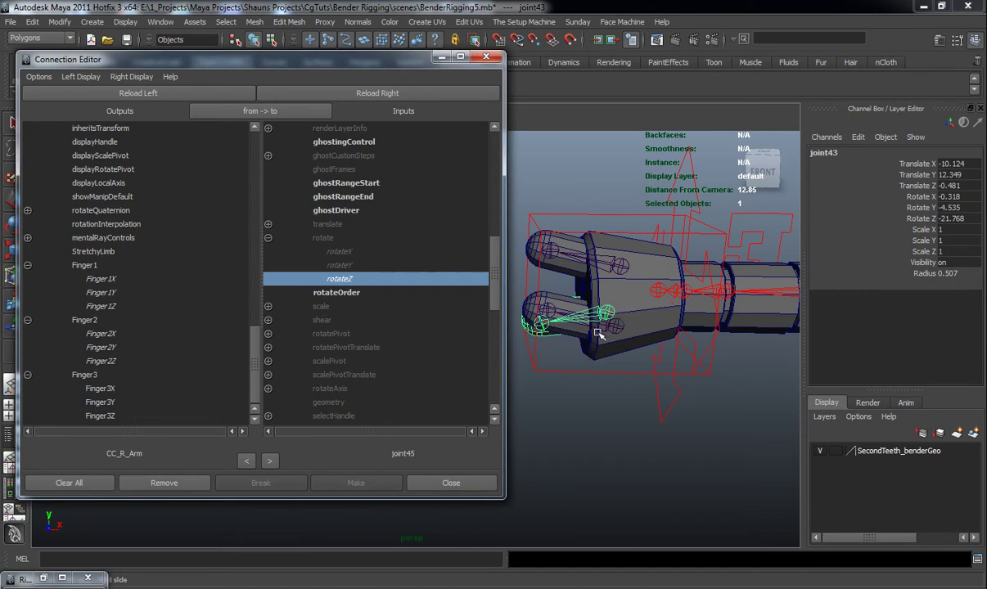
click(373, 94)
click(267, 238)
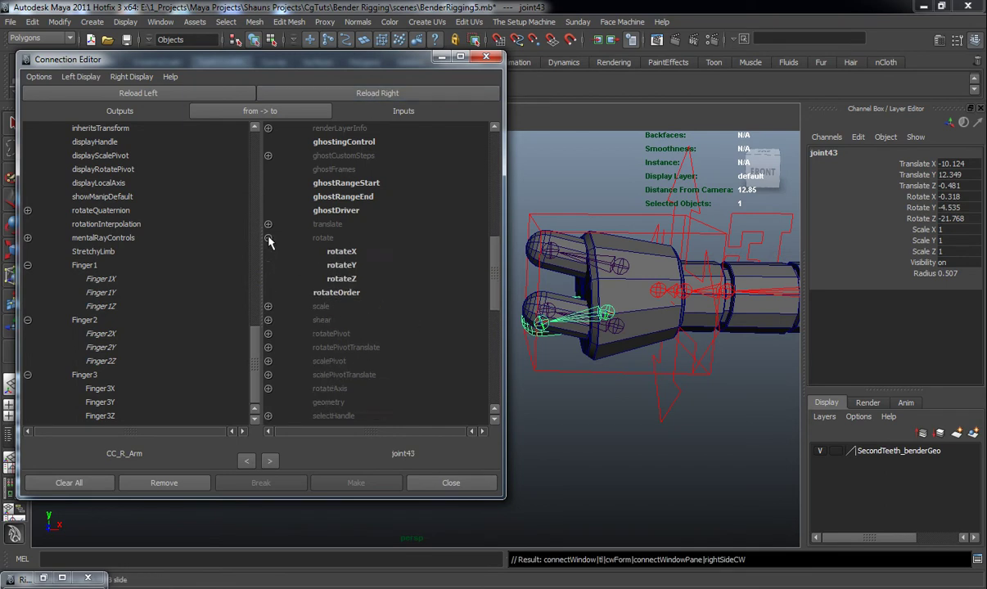
Step: Connect CC_R_Arm's Finger3X, Finger3Y and Finger3Z to joint43's rotateX, rotateY and rotateZ respectively
click(104, 389)
click(328, 251)
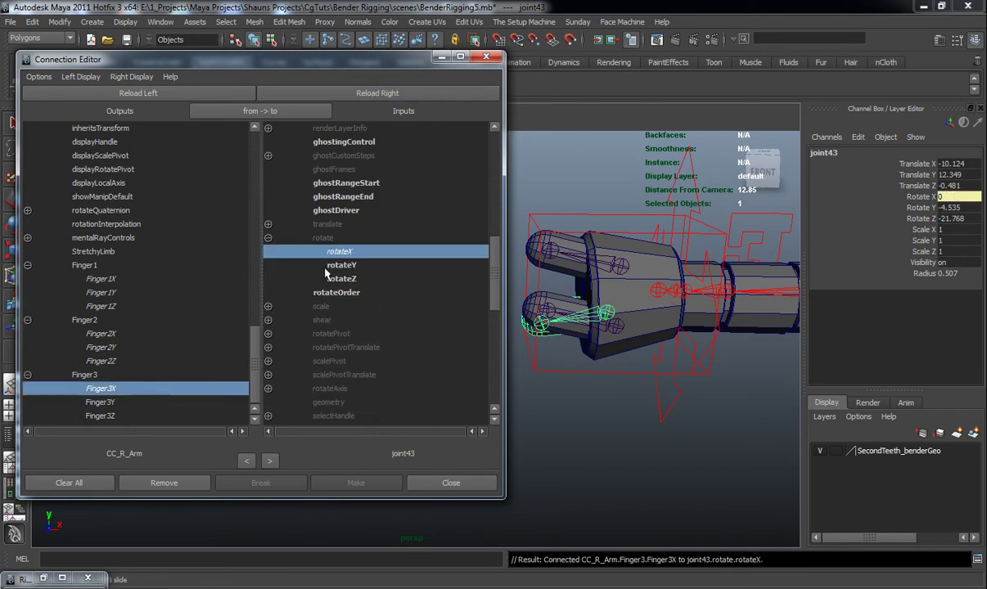
click(105, 402)
click(336, 266)
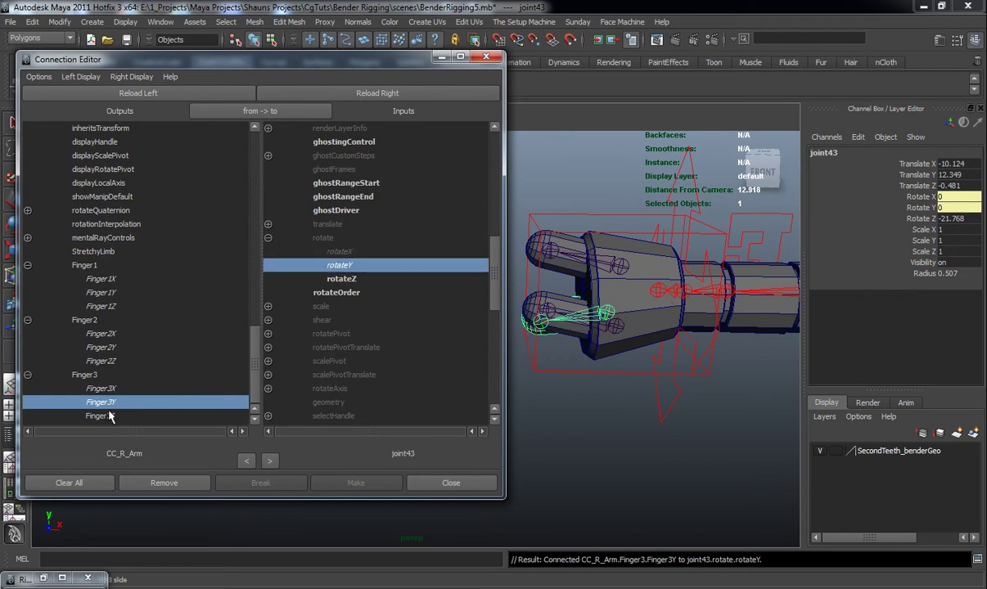
click(110, 416)
click(341, 279)
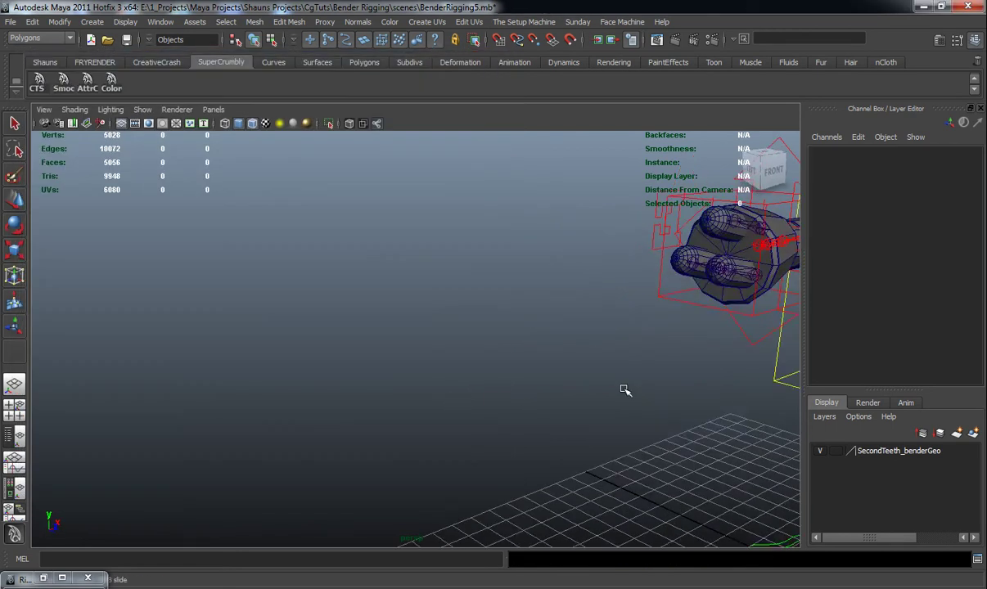
Step: Test the red hand's fingers by adjusting Finger 1Z, Finger 2Z and Finger 3Z on the CC_R_Arm controller
alt+middle_drag(624, 390, 379, 397)
alt+right_drag(374, 395, 402, 395)
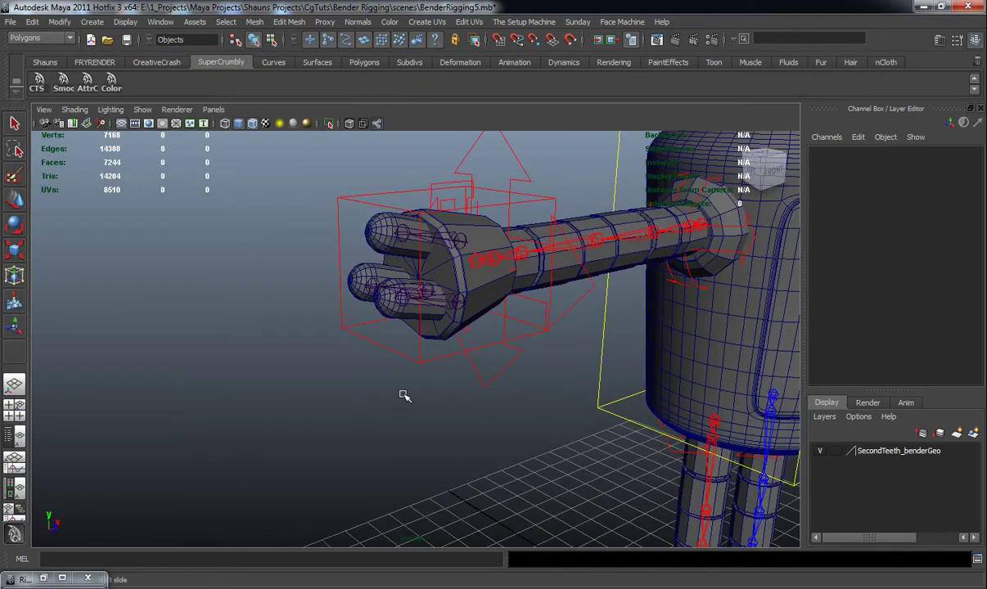
click(445, 364)
scroll(950, 316, down, 2)
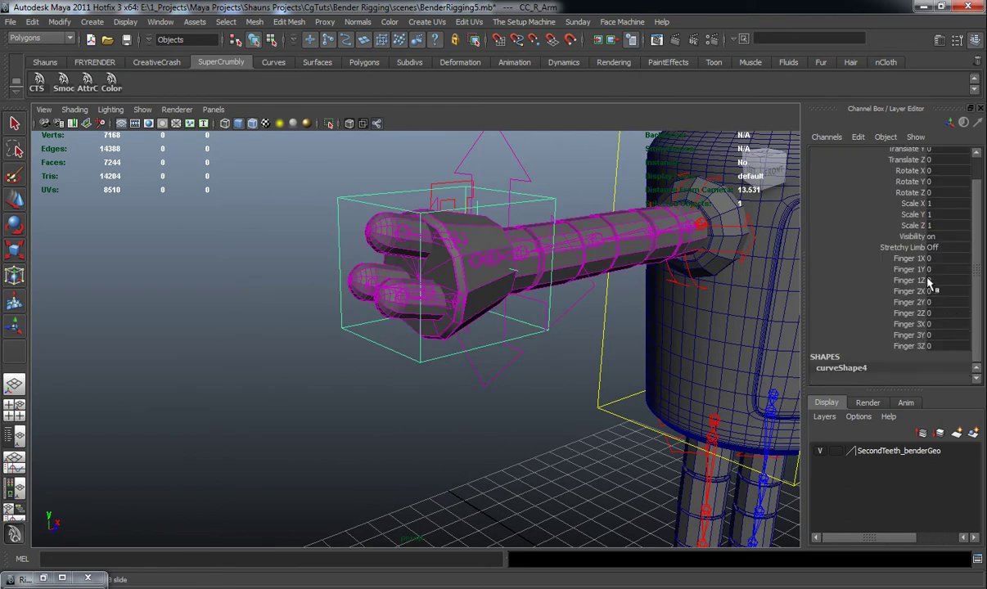
click(911, 280)
middle_drag(535, 305, 466, 363)
click(911, 313)
click(907, 347)
middle_drag(634, 362, 472, 367)
alt+drag(362, 380, 342, 354)
click(555, 379)
Step: Lock the translate, scale and visibility channels of both four-arrow wrist controllers, FourDir and FourDir1, leaving the rotate channels unlocked
alt+right_drag(341, 354, 270, 360)
alt+middle_drag(446, 393, 393, 353)
alt+drag(393, 354, 360, 352)
alt+middle_drag(393, 350, 411, 349)
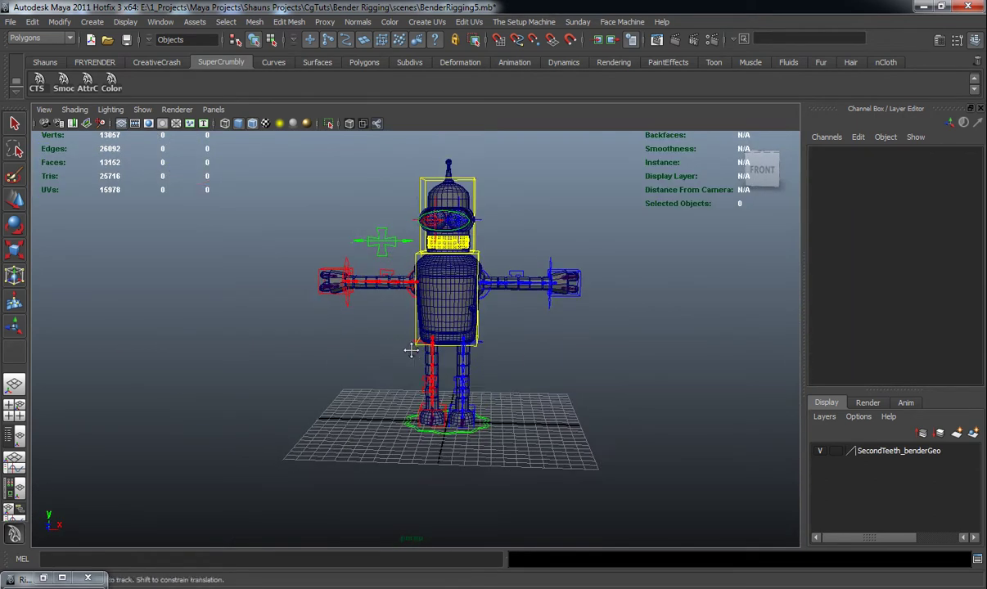
alt+right_drag(411, 350, 399, 374)
alt+drag(553, 350, 505, 359)
alt+right_drag(505, 359, 507, 379)
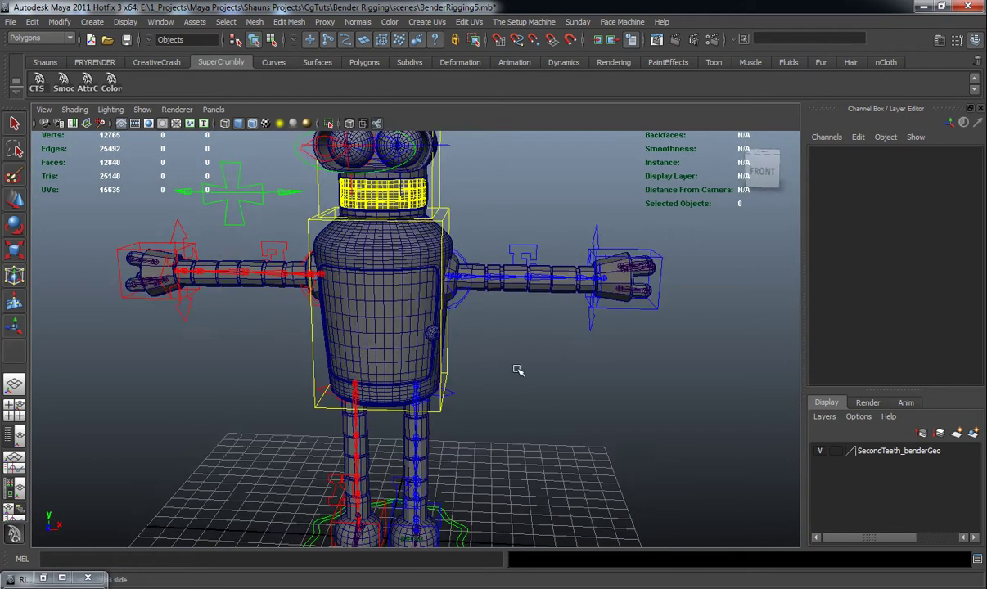
click(599, 260)
key(w)
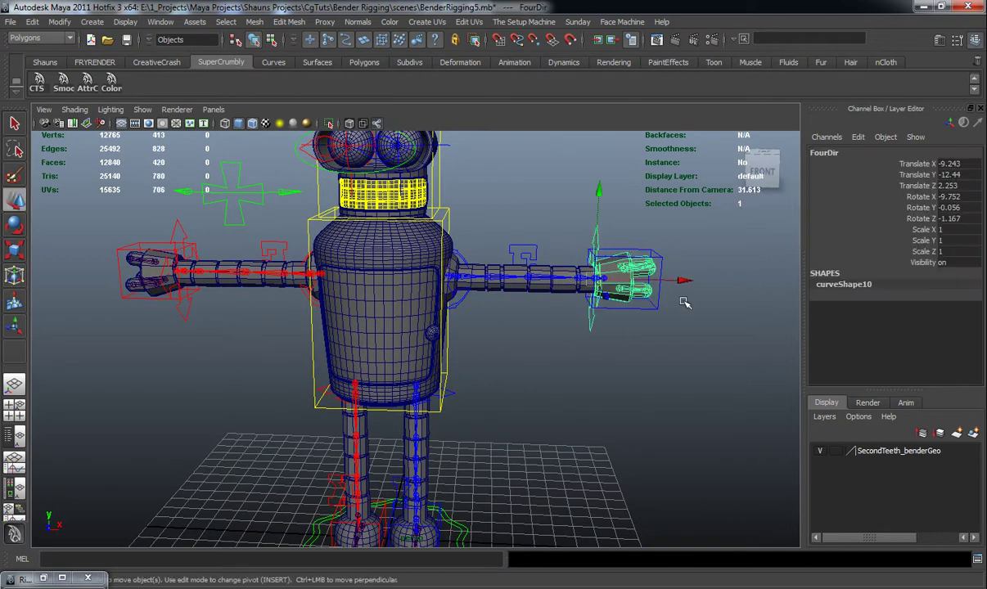
shift+click(178, 226)
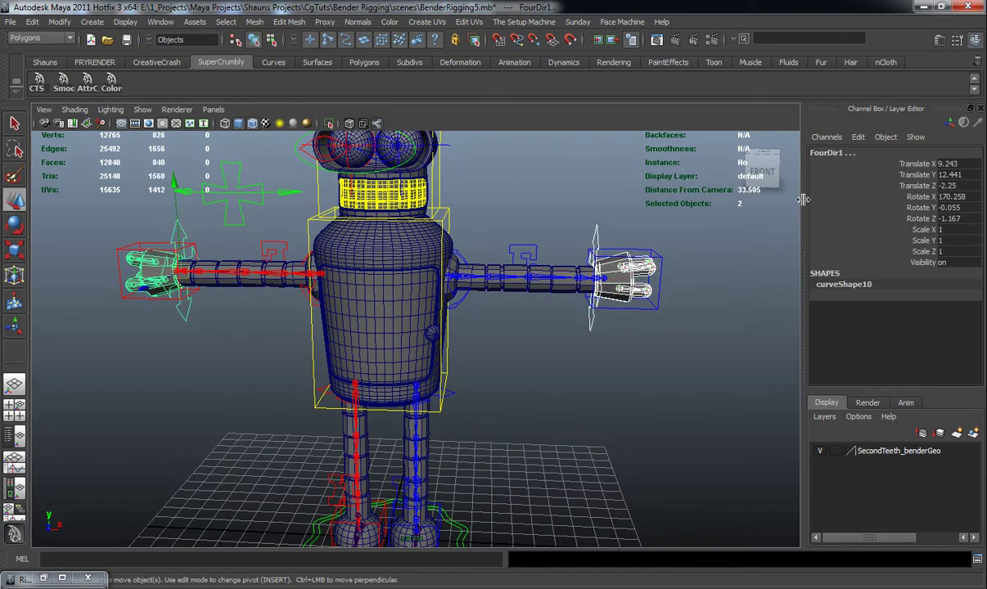
drag(911, 164, 914, 223)
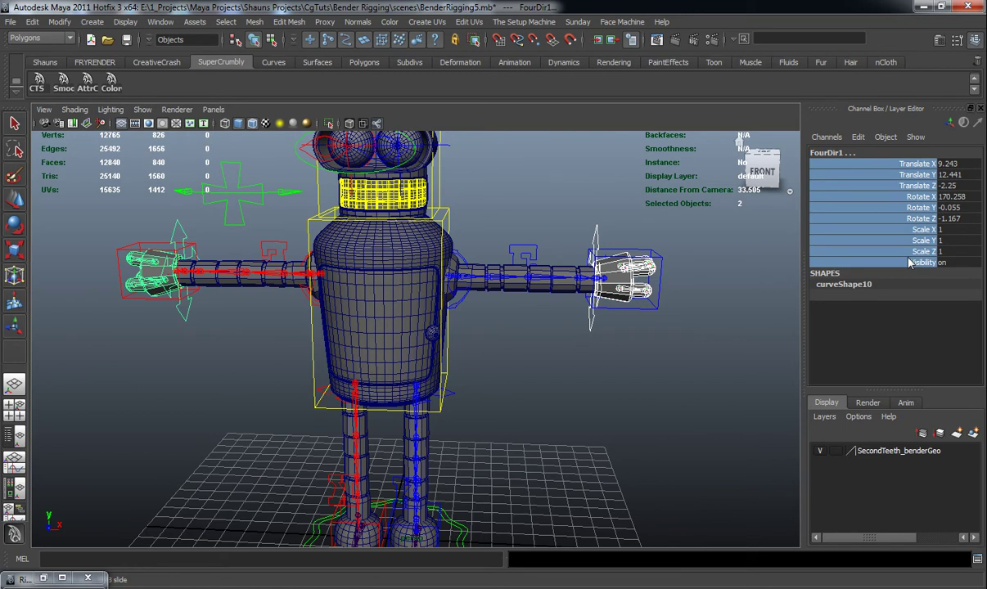
ctrl+click(923, 196)
ctrl+click(925, 207)
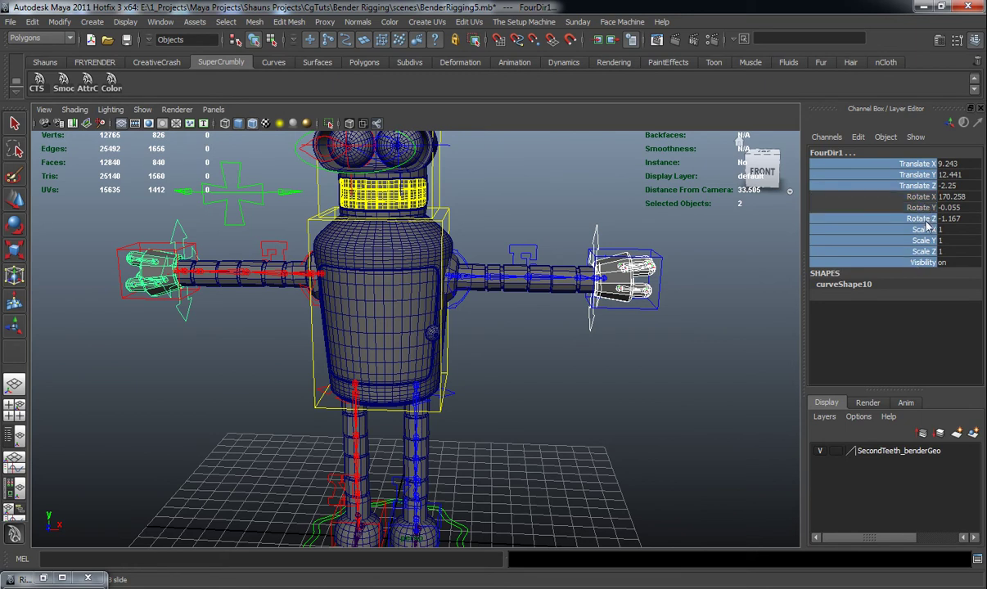
ctrl+click(925, 218)
right_click(866, 167)
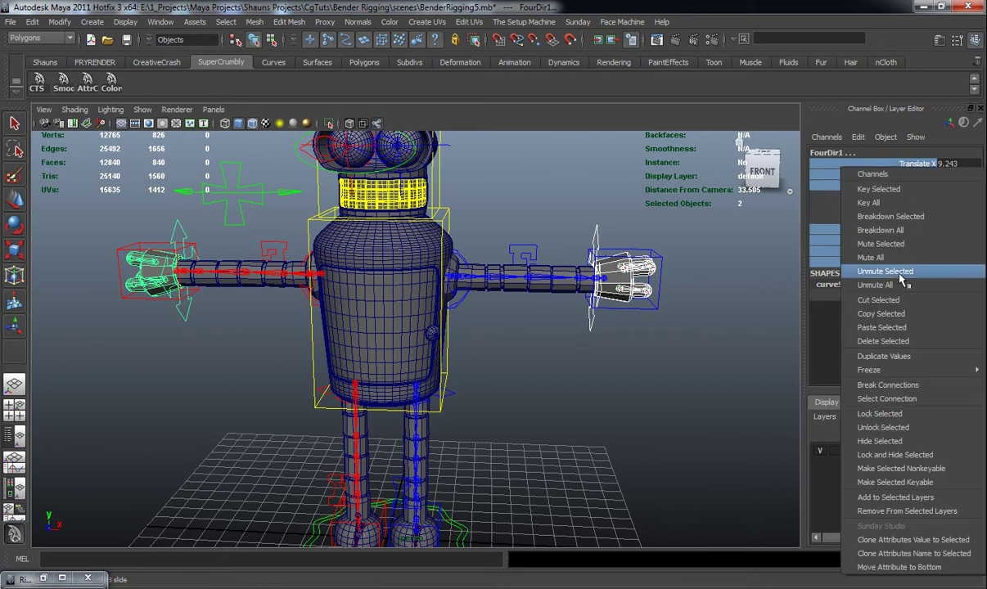
click(881, 413)
click(582, 381)
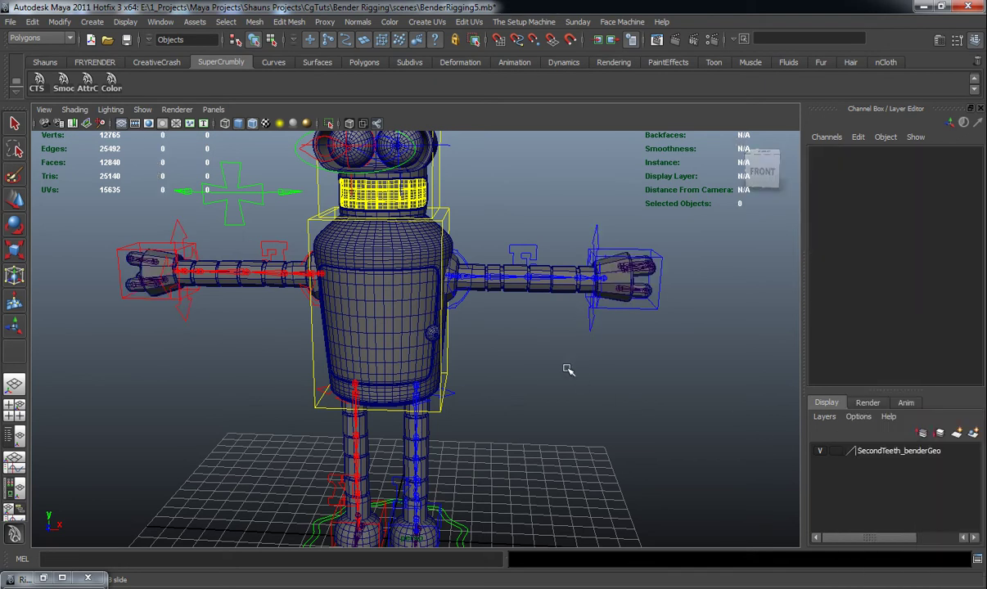
Step: Try rotating the blue wrist controller FourDir, undo each rotation and deselect it
click(599, 278)
key(w)
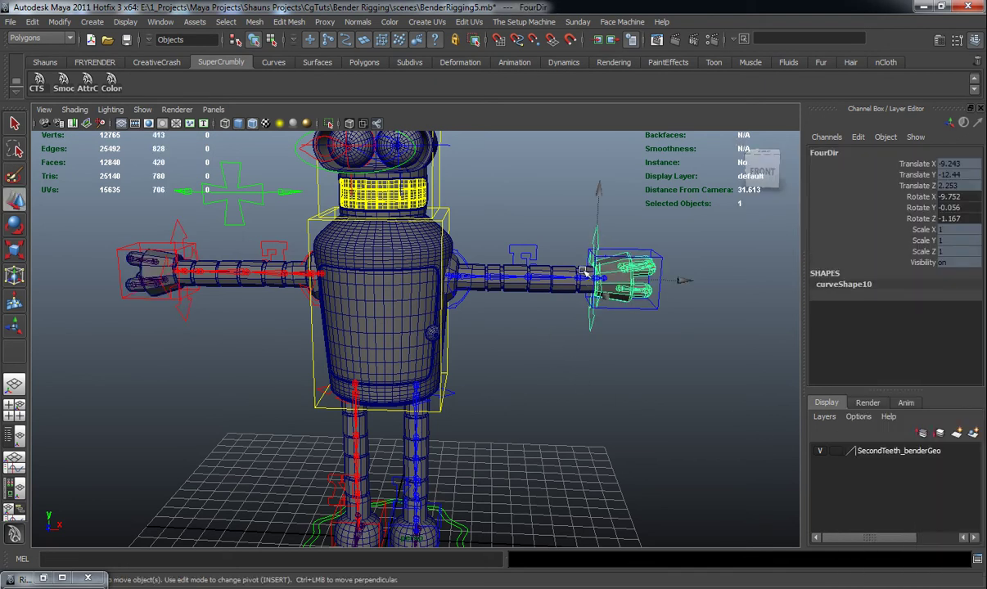
key(e)
drag(482, 232, 512, 302)
key(ctrl+z)
drag(676, 309, 652, 303)
key(ctrl+z)
click(239, 391)
scroll(267, 381, down, 5)
scroll(269, 381, up, 2)
alt+drag(269, 380, 417, 348)
scroll(294, 366, up, 2)
scroll(296, 370, up, 3)
scroll(434, 277, down, 3)
alt+middle_drag(432, 276, 403, 287)
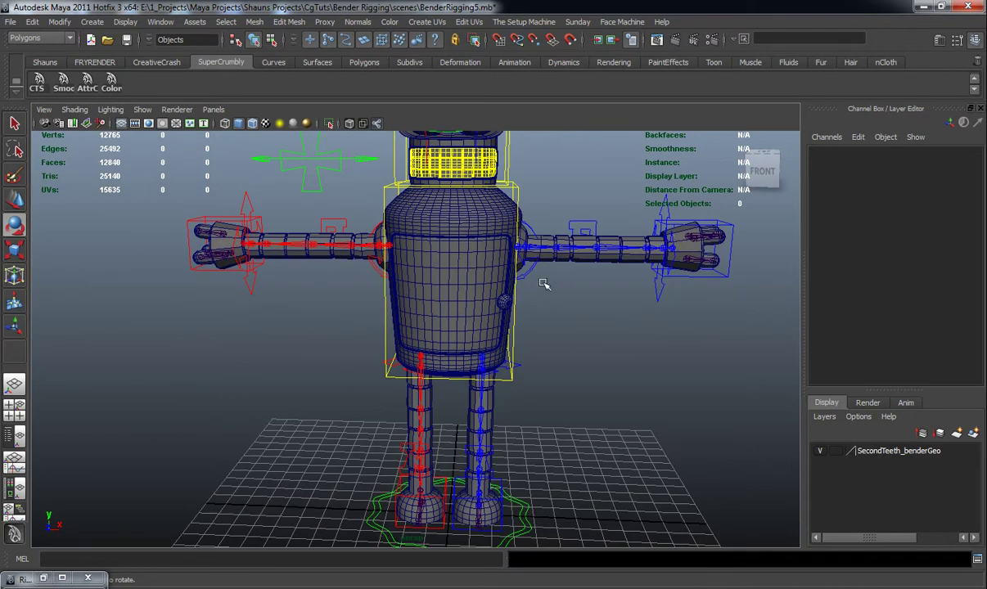
scroll(543, 286, down, 3)
alt+middle_drag(519, 308, 525, 325)
alt+drag(438, 289, 433, 290)
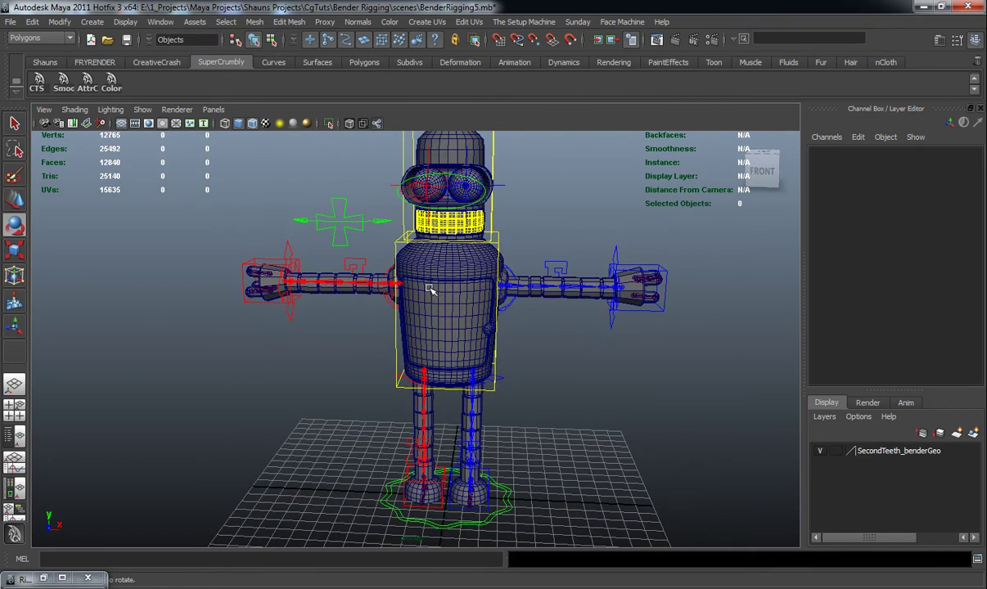
alt+middle_drag(447, 339, 442, 267)
alt+right_drag(442, 267, 440, 310)
alt+drag(440, 310, 421, 313)
alt+middle_drag(421, 312, 416, 347)
alt+drag(417, 348, 456, 347)
Step: Select the robot's chest door and move its pivot to the hinge edge opposite the knob
click(442, 293)
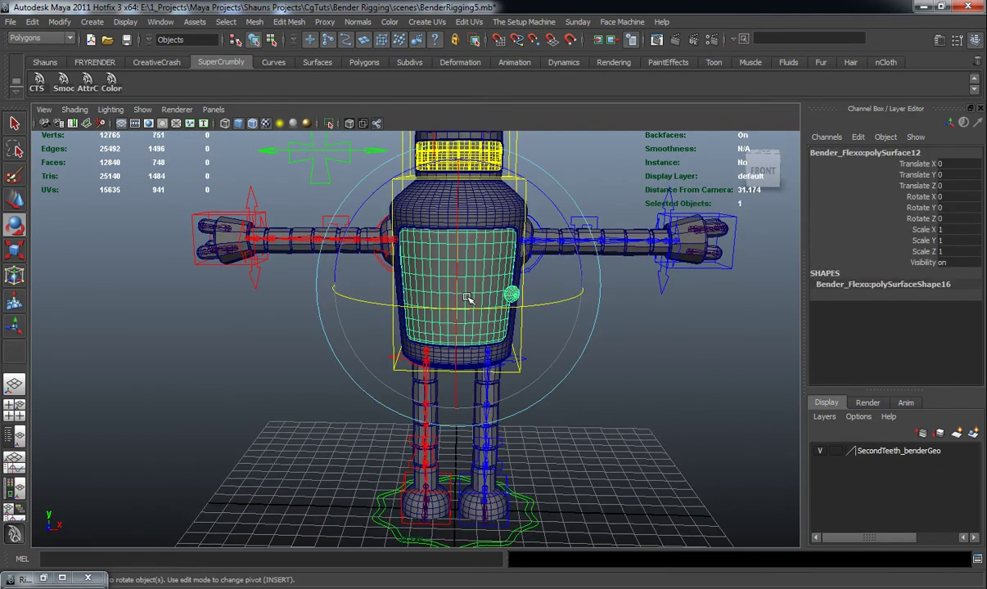
alt+right_drag(437, 322, 390, 327)
alt+drag(390, 328, 450, 334)
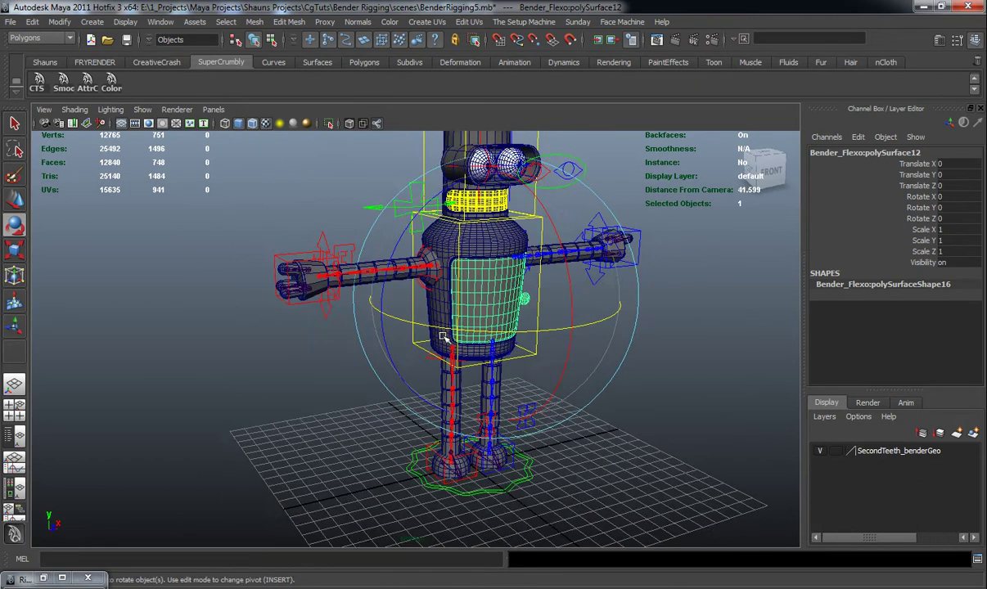
alt+right_drag(450, 334, 509, 347)
key(w)
alt+drag(431, 356, 415, 380)
key(Insert)
scroll(453, 318, up, 4)
alt+drag(463, 311, 512, 306)
scroll(384, 340, up, 2)
scroll(446, 347, up, 3)
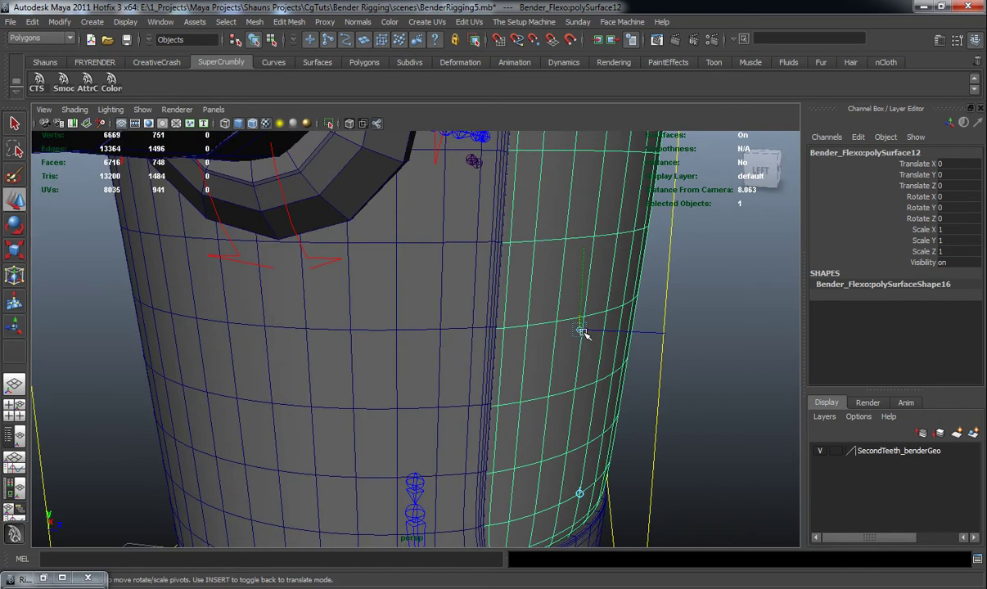
drag(582, 332, 324, 340)
scroll(305, 353, down, 6)
key(Insert)
Step: Try rotating the chest door about its new pivot and undo it
key(e)
click(355, 337)
key(ctrl+z)
Step: Switch to the Animation menu set and open Set Driven Key with the chest door as the driven object
alt+middle_drag(498, 361, 562, 369)
alt+drag(562, 369, 552, 372)
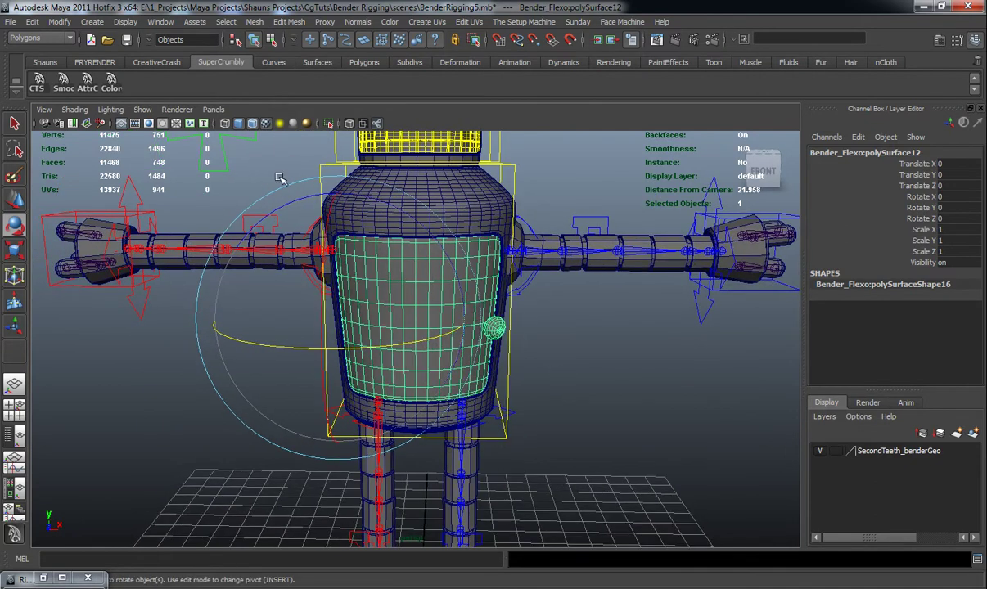
key(F2)
click(229, 21)
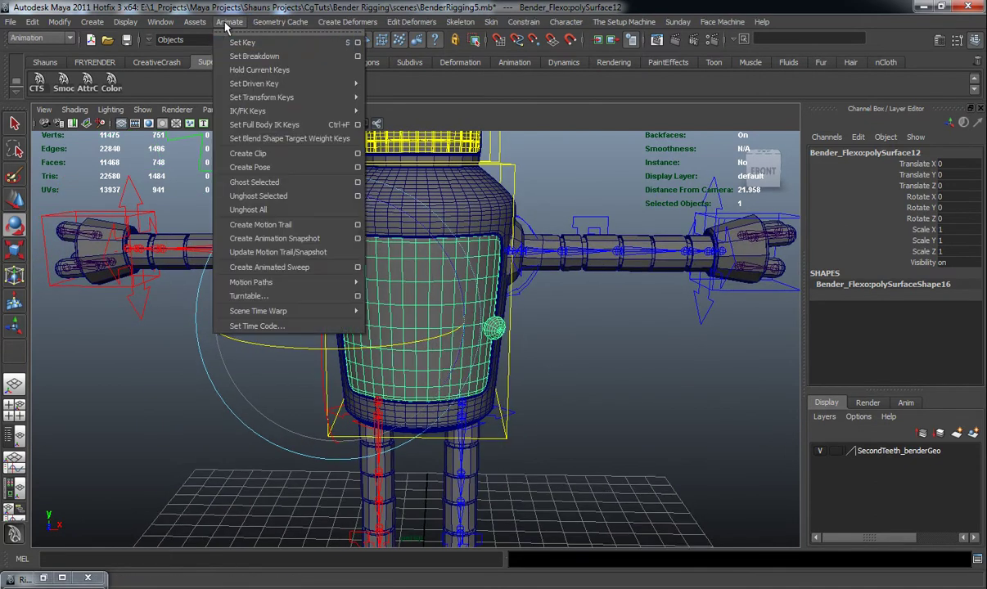
mouse_move(328, 84)
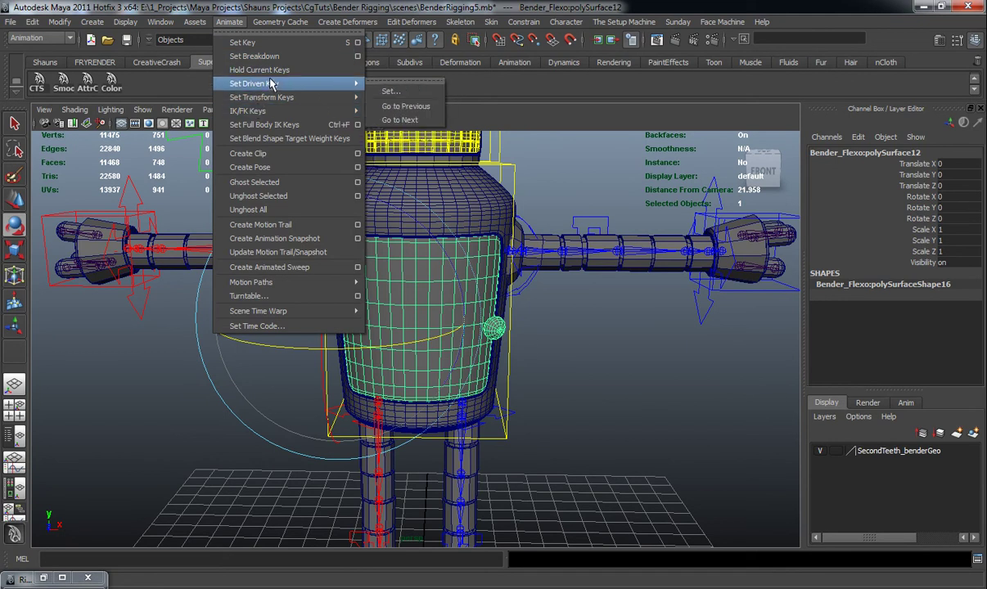
click(404, 94)
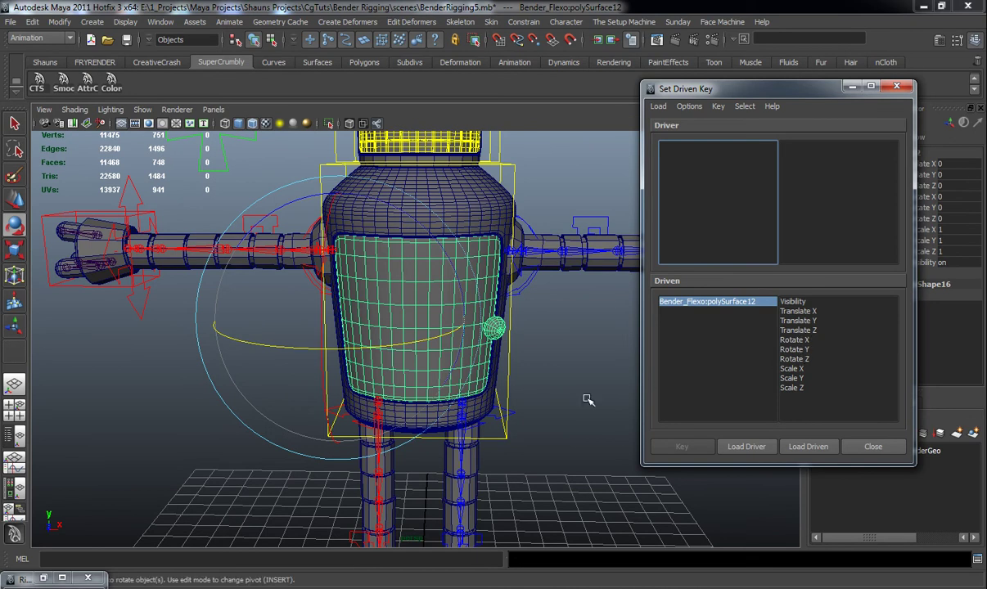
Step: Load the main body controller CC_BodyMain as the driver and choose its Door Controller attribute
alt+middle_drag(540, 424, 527, 380)
click(486, 396)
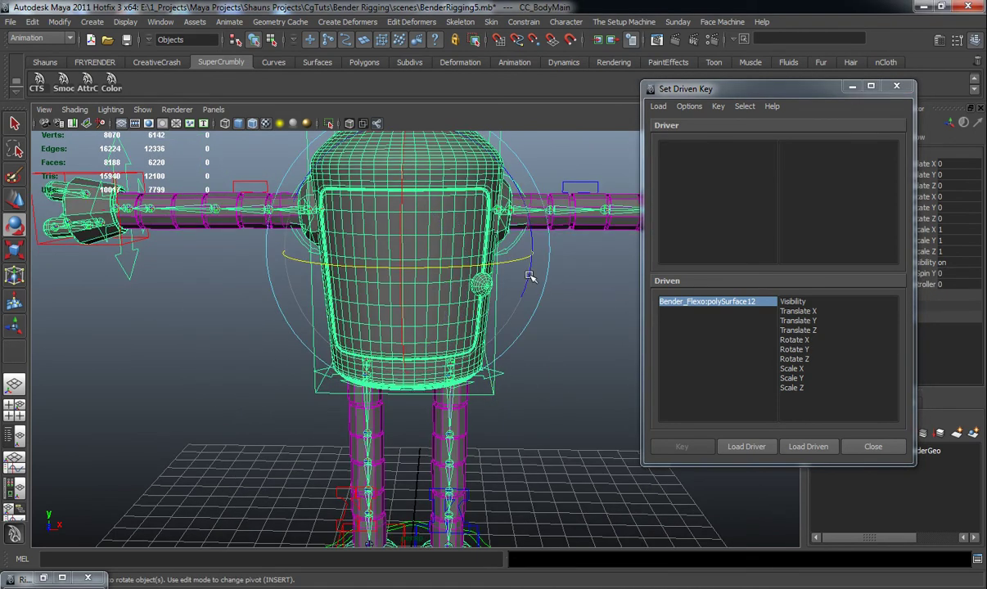
alt+right_drag(524, 287, 567, 322)
click(744, 446)
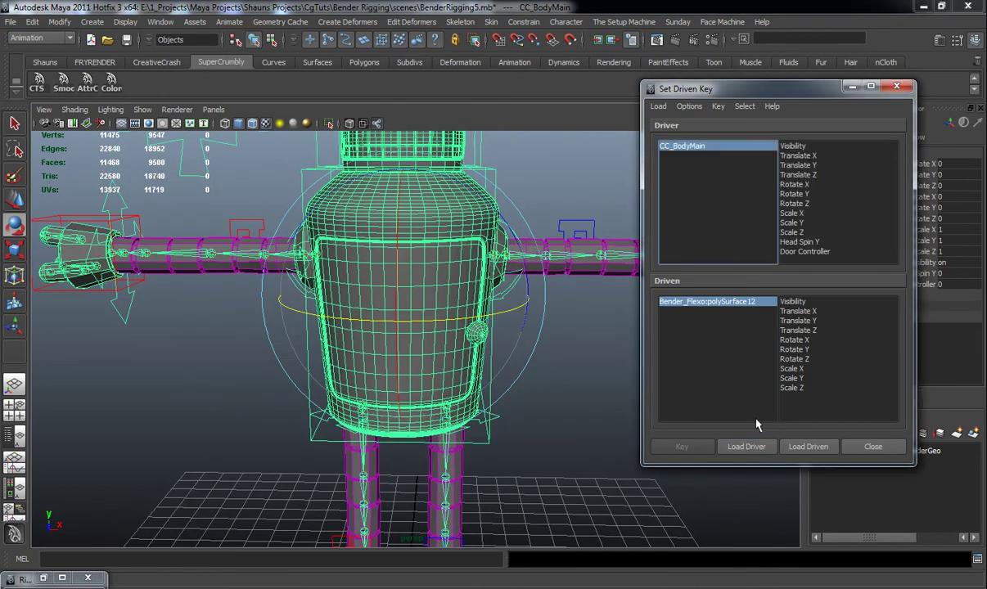
click(803, 253)
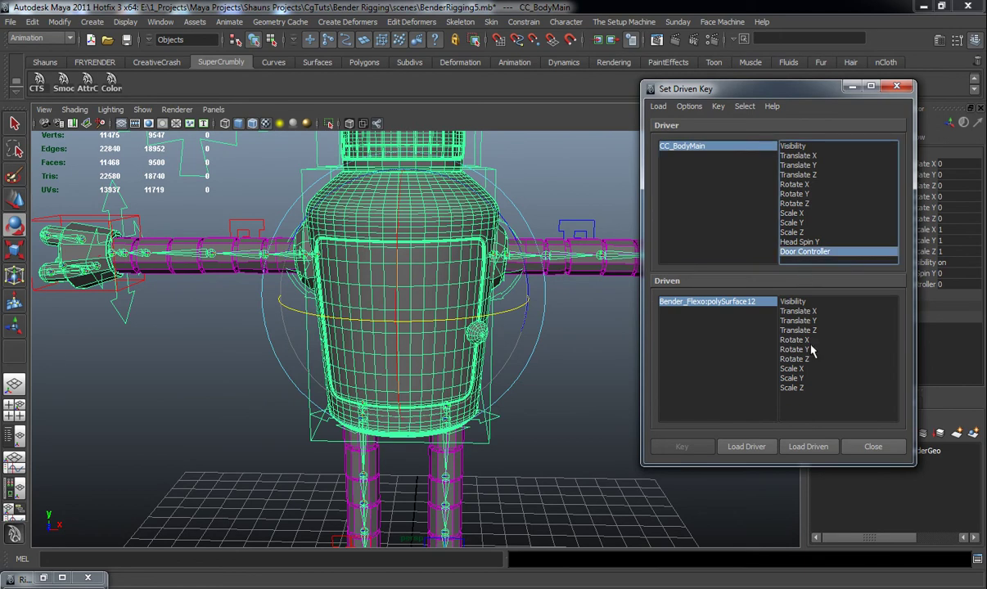
Step: Try rotating the chest door open around its Y axis and undo the rotation
click(416, 360)
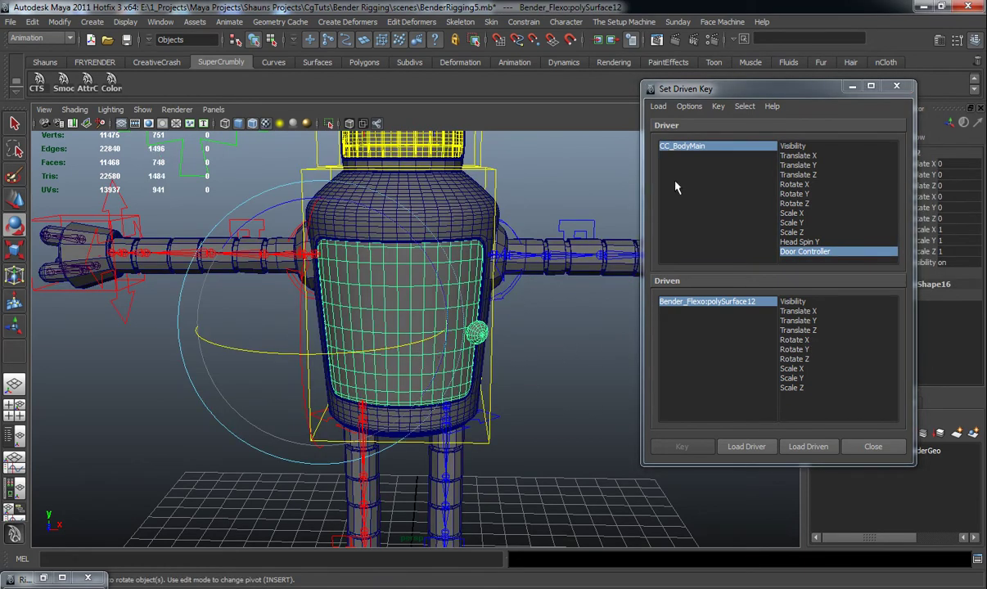
drag(675, 91, 629, 361)
drag(414, 344, 341, 357)
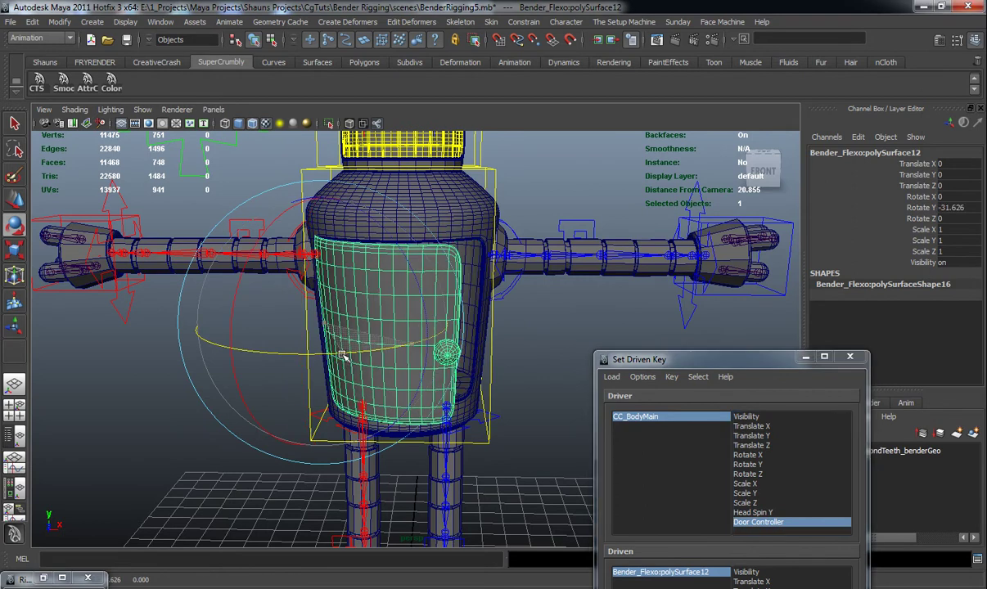
key(ctrl+z)
key(ctrl+z)
drag(728, 365, 706, 134)
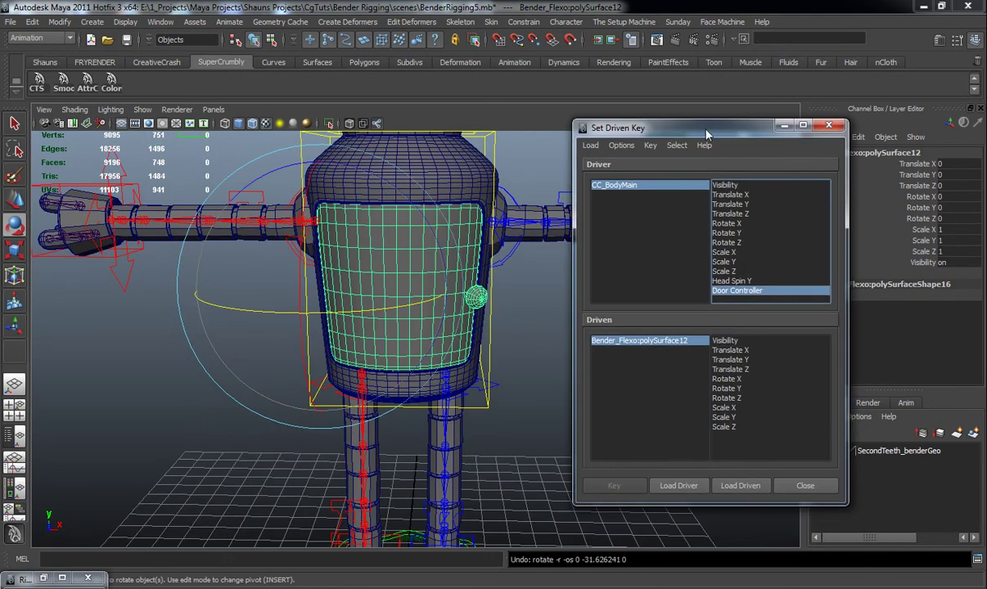
Step: Choose the door's Rotate Y as the driven attribute and key the closed pose with Door Controller at 0
click(727, 389)
drag(302, 311, 385, 309)
key(ctrl+z)
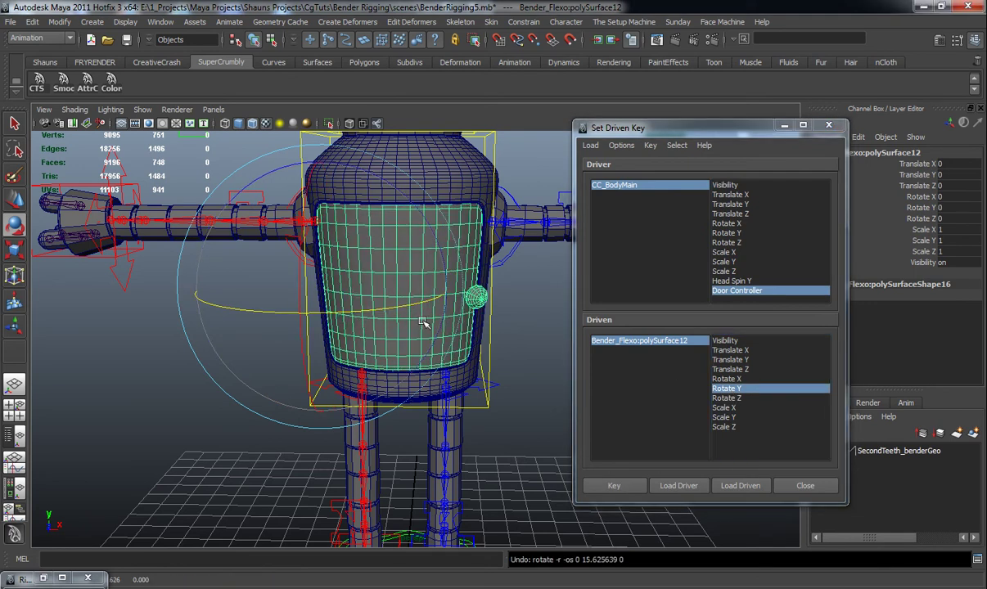
click(614, 484)
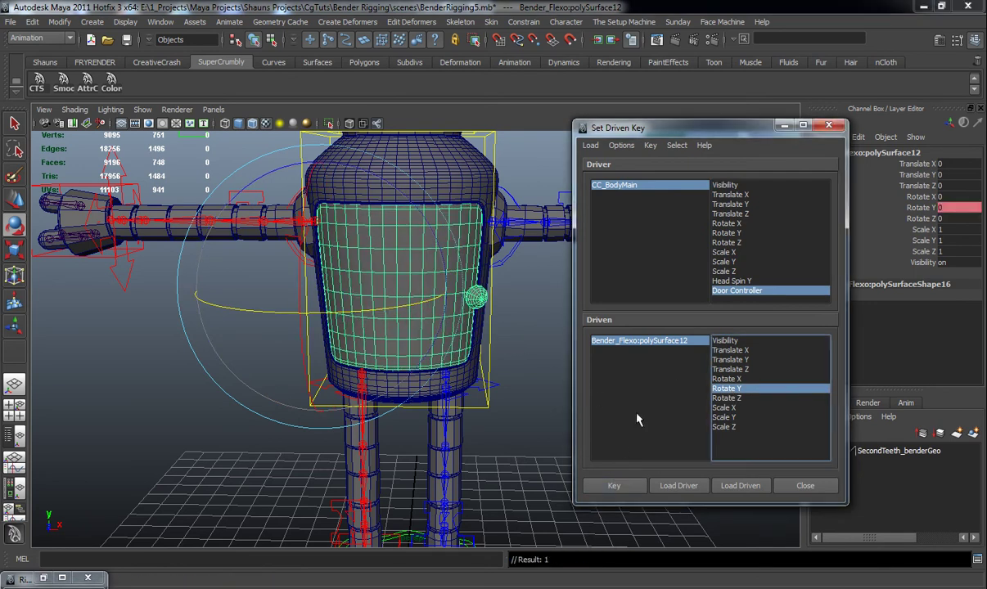
Step: Set Door Controller on CC_BodyMain to 10 for the open pose
click(623, 185)
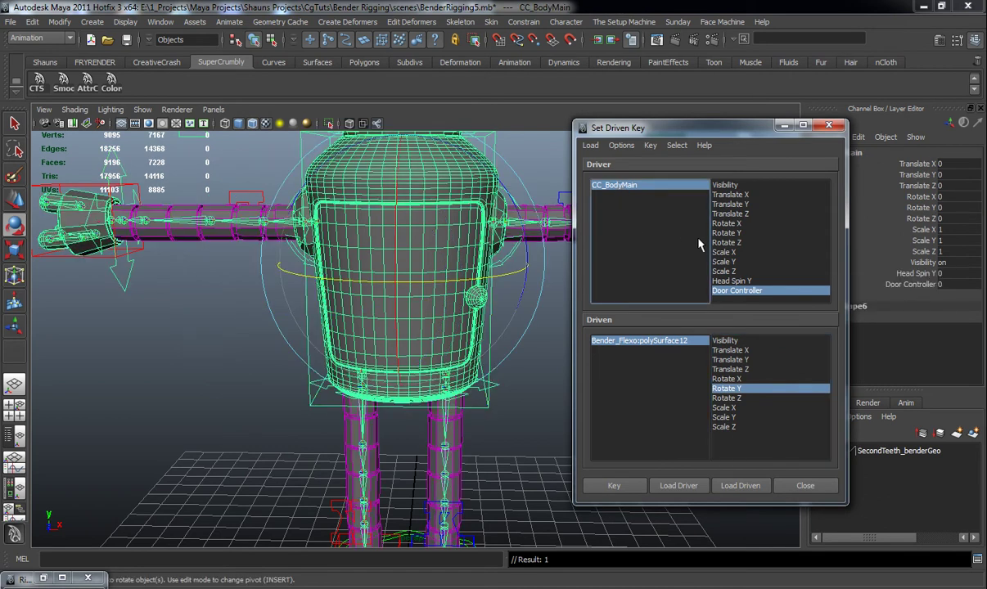
click(913, 285)
middle_drag(198, 332, 217, 333)
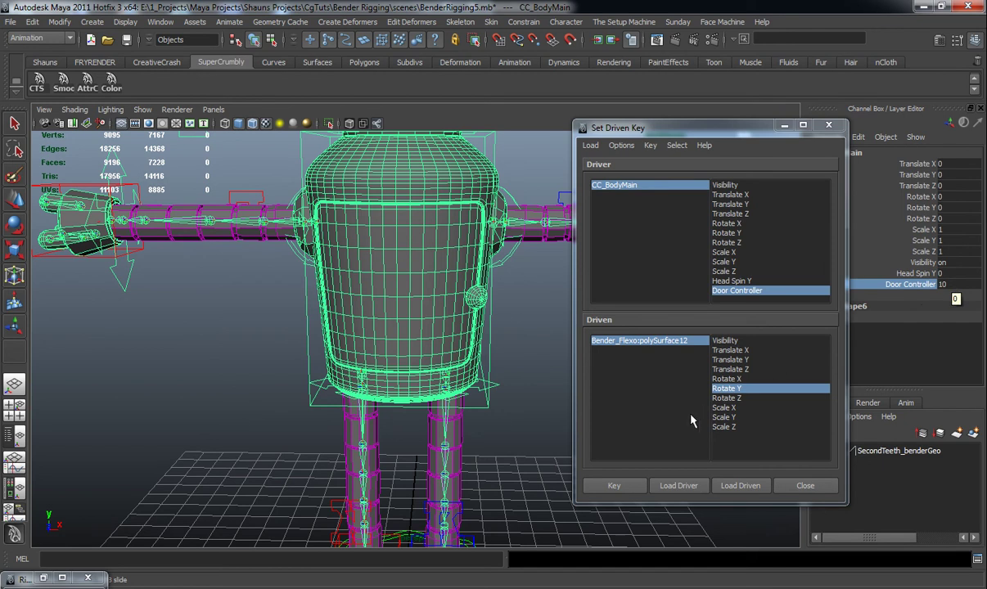
Step: Rotate the chest door open to about -86 degrees in Y and set the driven key for this pose
click(631, 348)
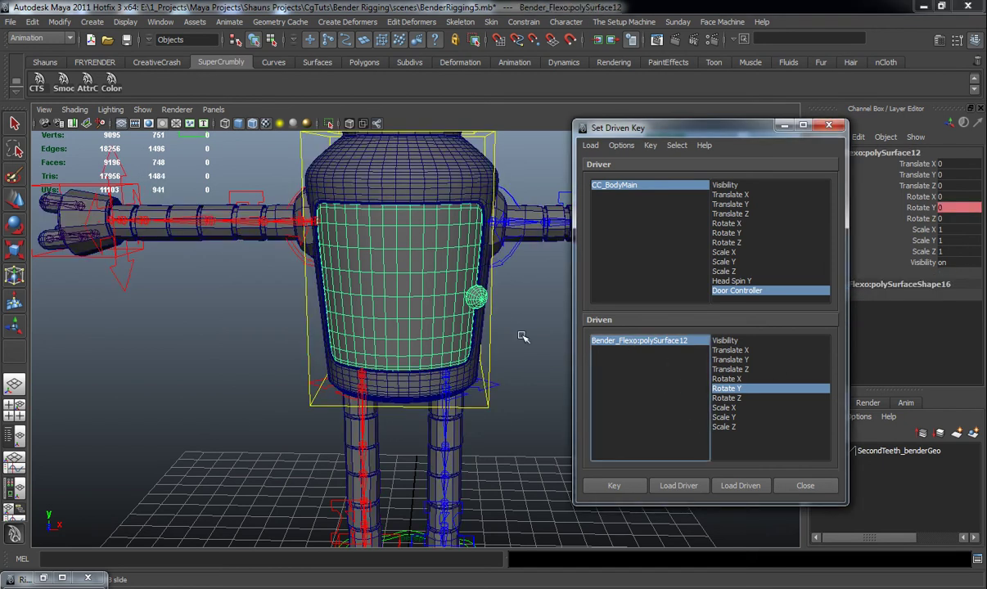
key(e)
drag(414, 305, 219, 312)
drag(338, 316, 315, 320)
scroll(346, 302, down, 5)
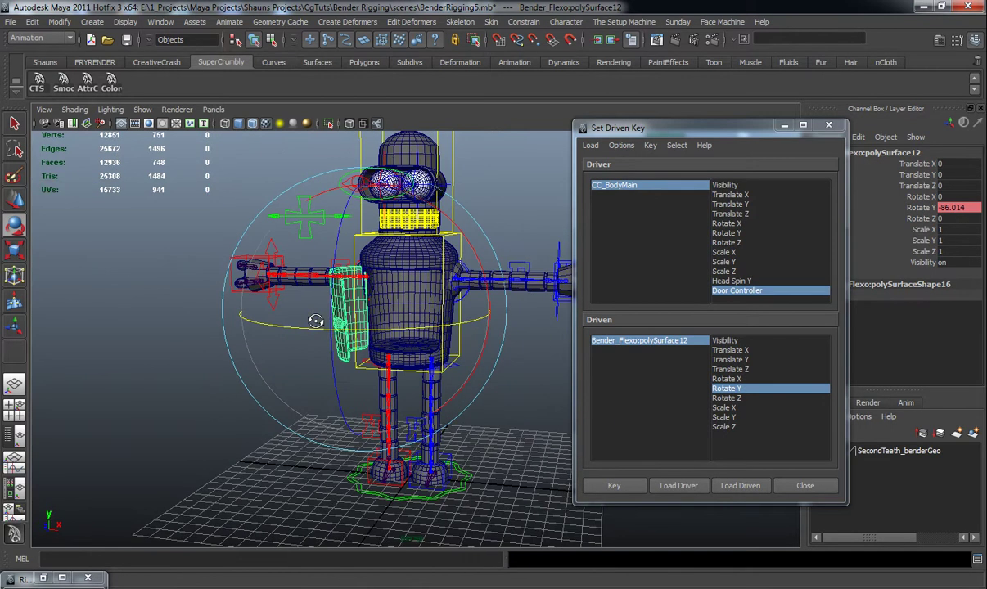
click(614, 486)
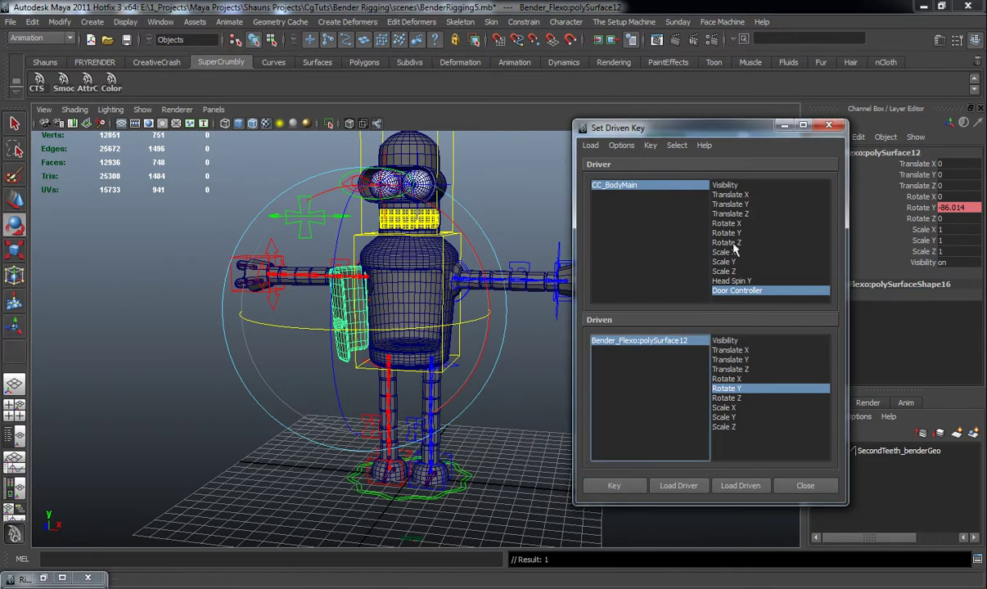
Step: Minimize the Set Driven Key window and test the door by varying Door Controller on the main body controller
click(784, 126)
click(478, 358)
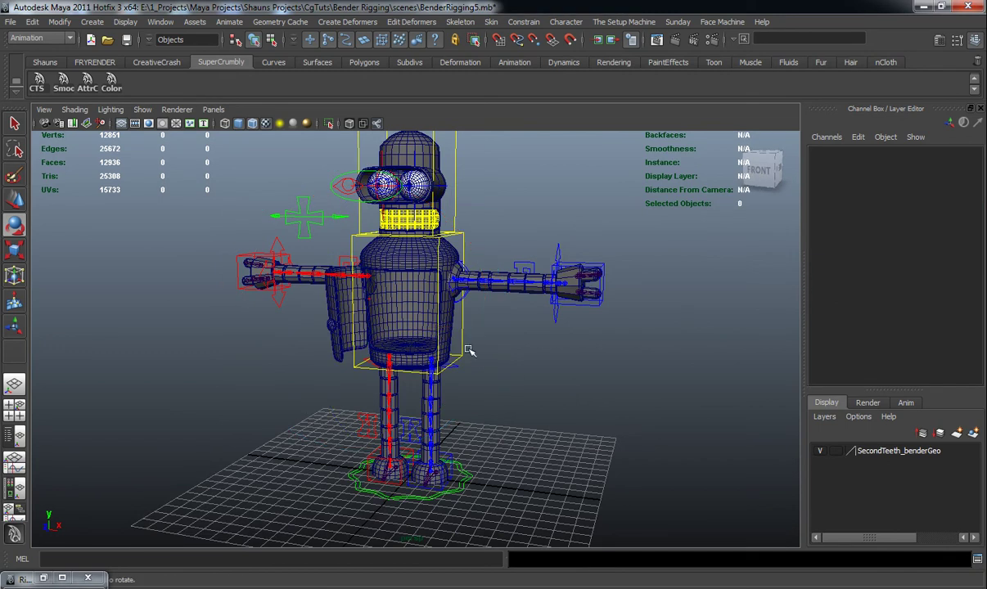
click(463, 338)
click(910, 284)
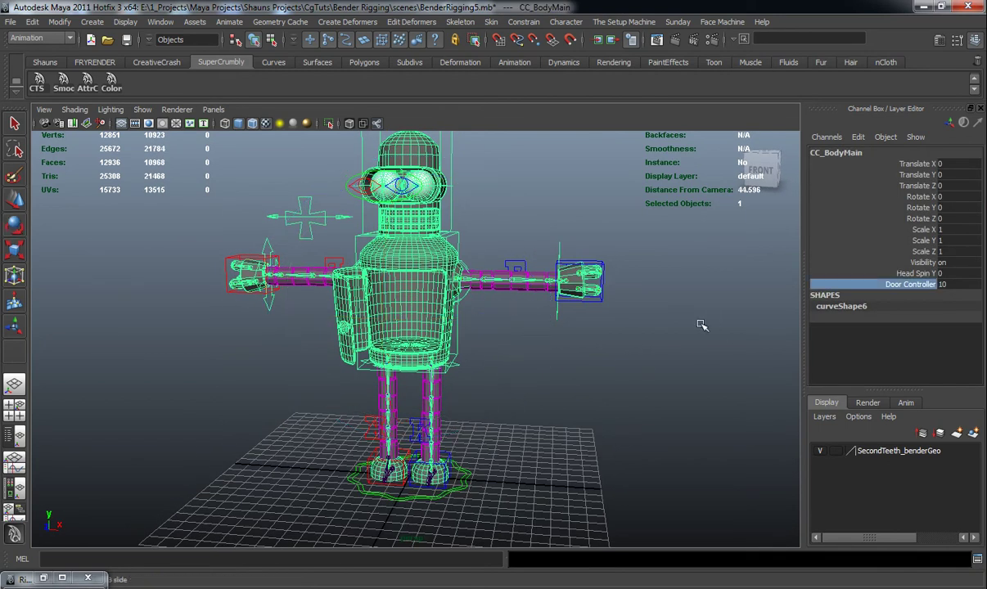
middle_drag(525, 332, 723, 333)
Step: Deselect the body controller and examine the open door and empty chest cavity from several angles
click(582, 379)
alt+drag(582, 379, 498, 388)
alt+middle_drag(497, 389, 551, 357)
alt+right_drag(550, 357, 566, 351)
alt+drag(567, 351, 525, 352)
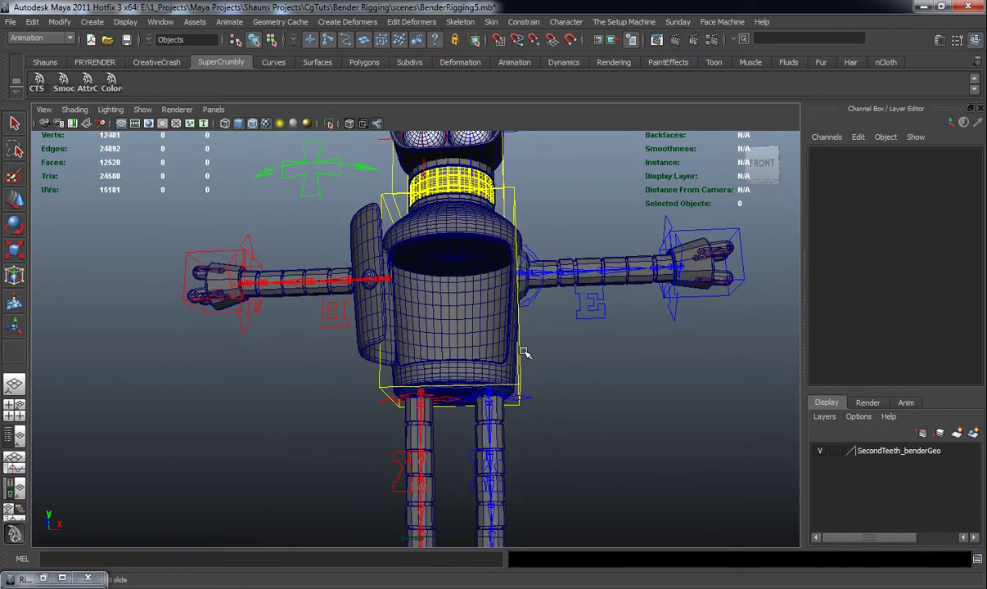
alt+drag(423, 296, 432, 368)
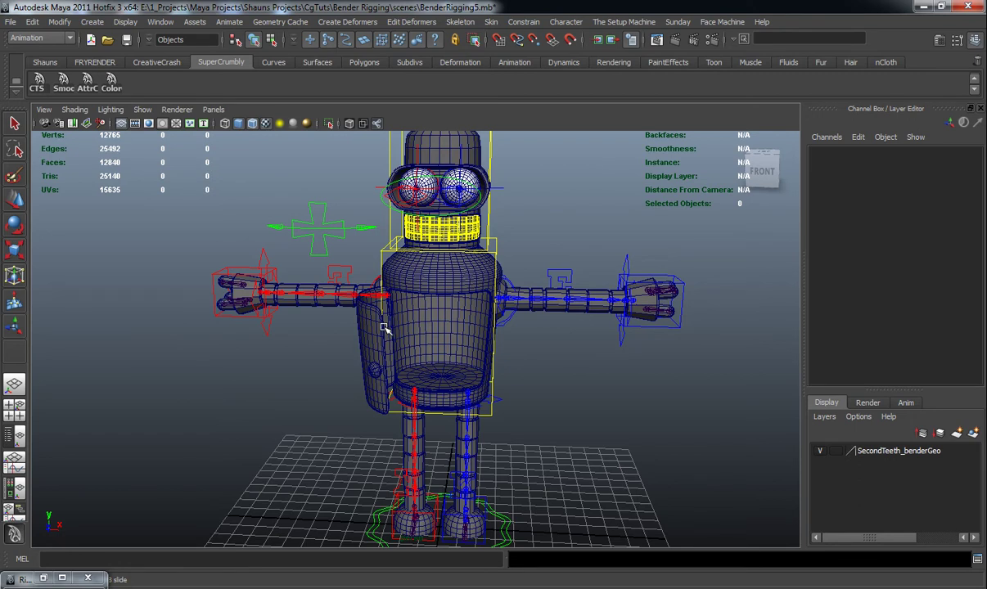
alt+drag(385, 327, 324, 327)
alt+drag(369, 358, 343, 372)
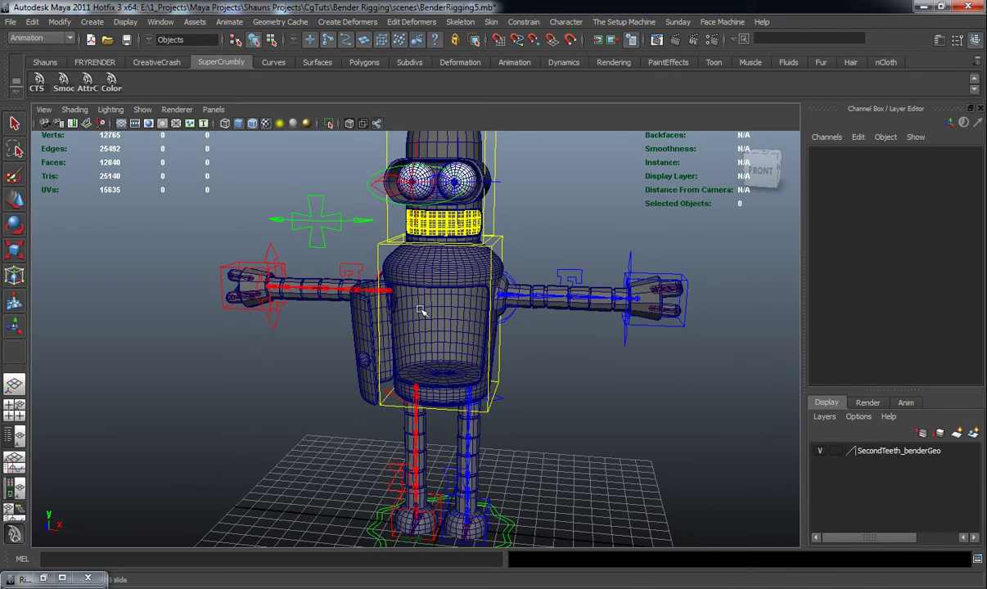
Step: Import the scene file InsideBeers.mb into the Bender rig
click(10, 21)
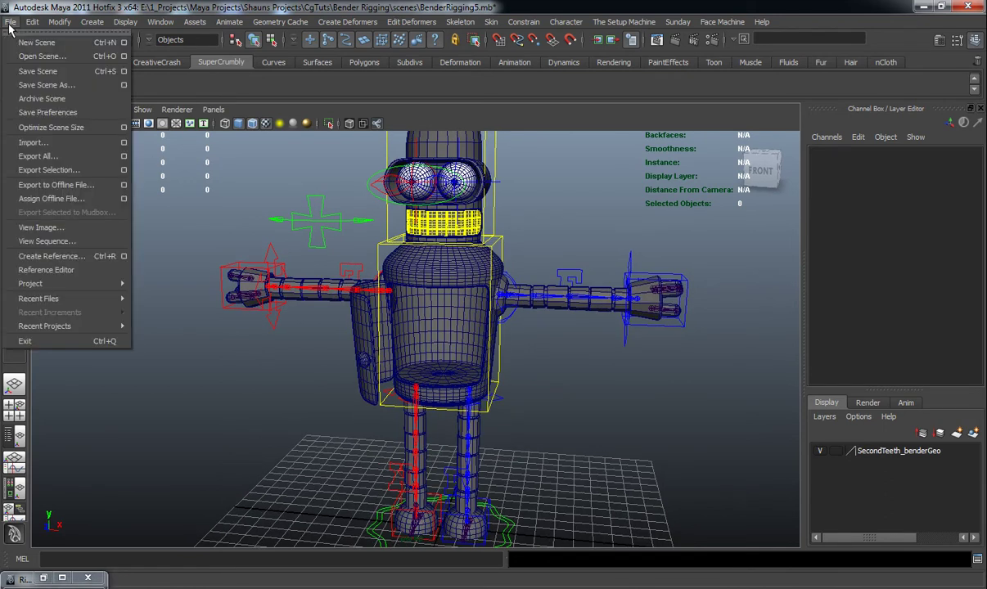
click(44, 136)
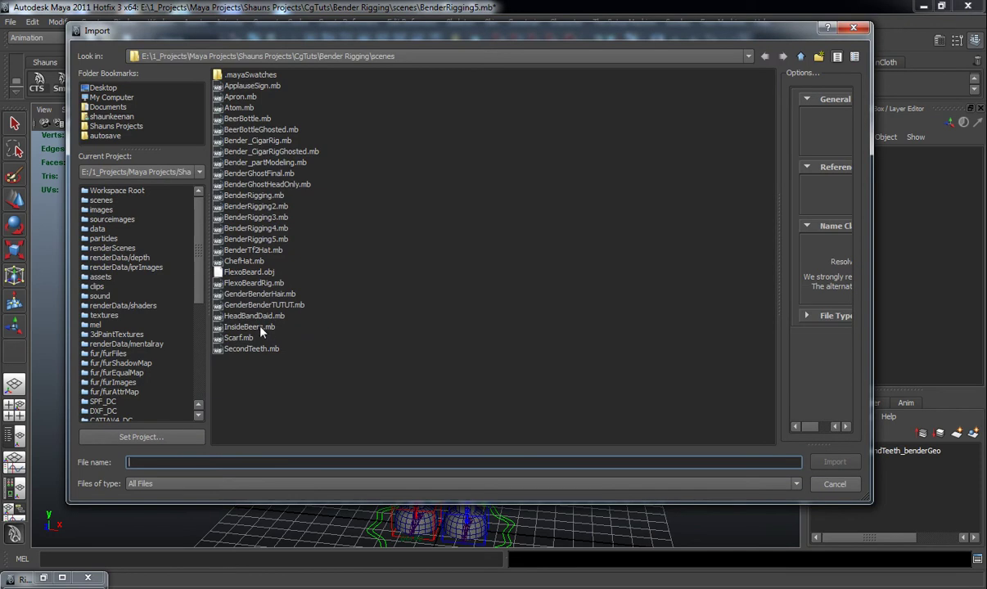
double_click(261, 327)
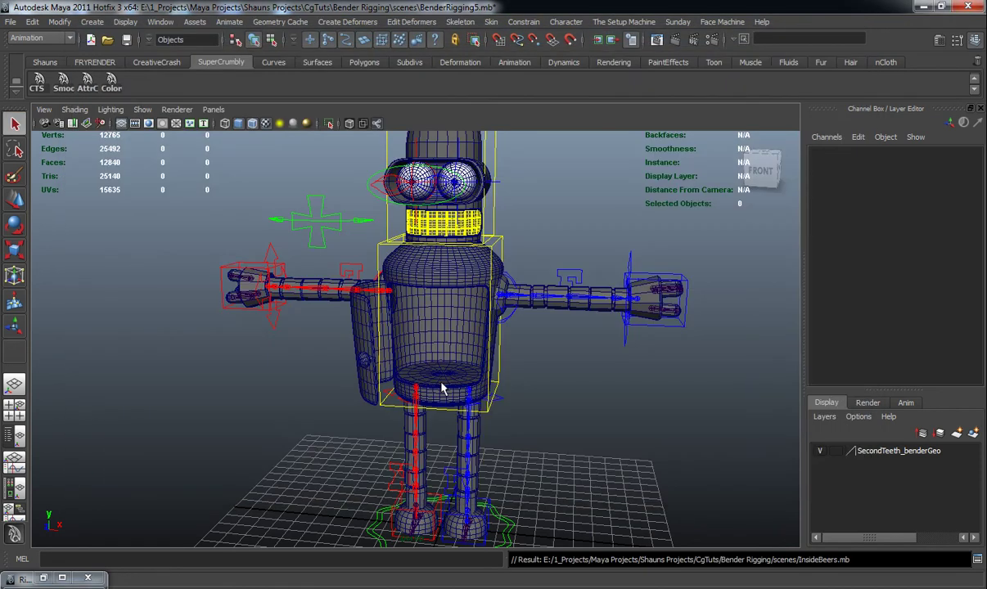
Step: Try moving the master controller around Bender's feet along X and undo the move
scroll(442, 387, down, 2)
alt+middle_drag(442, 387, 440, 357)
alt+drag(440, 357, 463, 409)
alt+middle_drag(462, 409, 444, 324)
scroll(445, 324, up, 5)
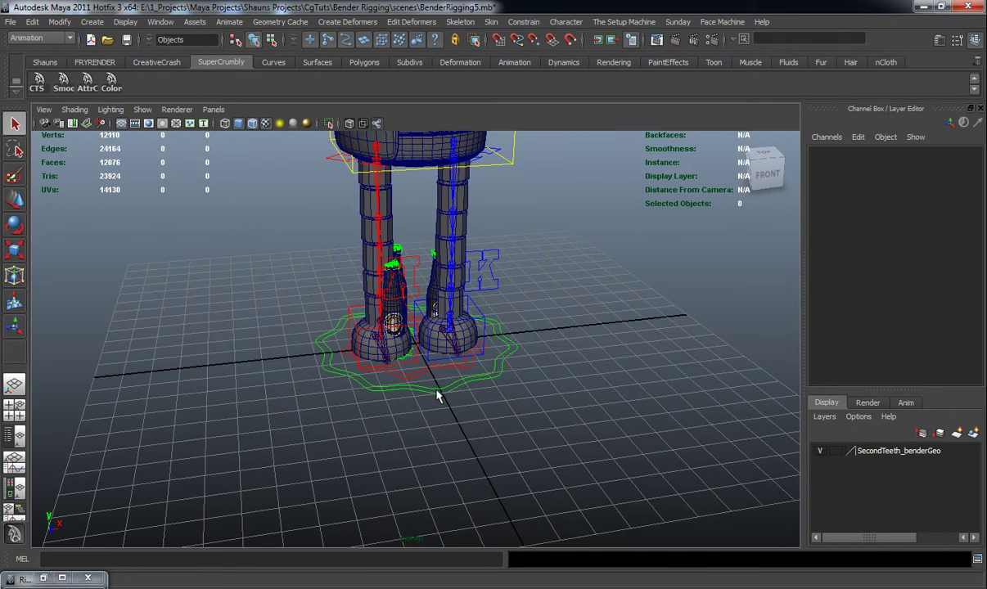
click(438, 396)
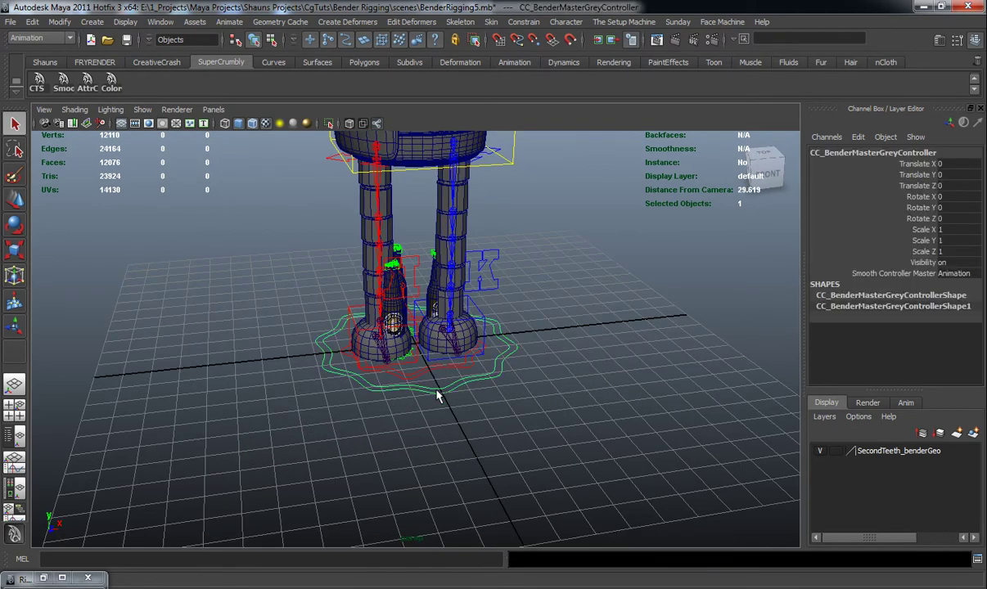
alt+drag(441, 393, 463, 397)
key(w)
drag(491, 338, 350, 347)
key(ctrl+z)
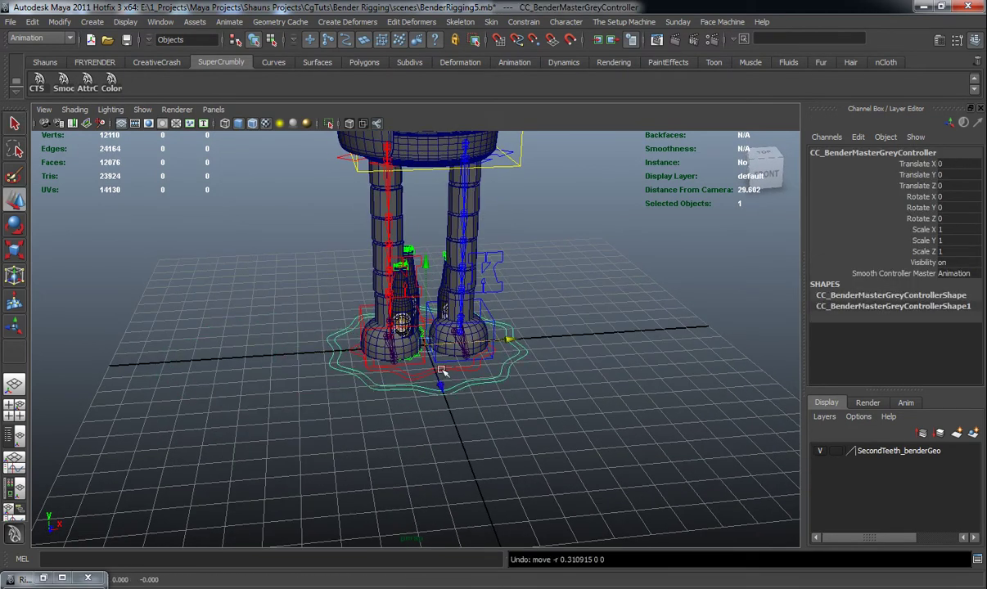
Step: Select the beer bottles' main controller and move it beside Bender to about 5.9 in Translate X
click(416, 375)
alt+drag(440, 378, 465, 364)
drag(511, 339, 655, 337)
alt+drag(590, 348, 526, 372)
alt+middle_drag(525, 372, 501, 383)
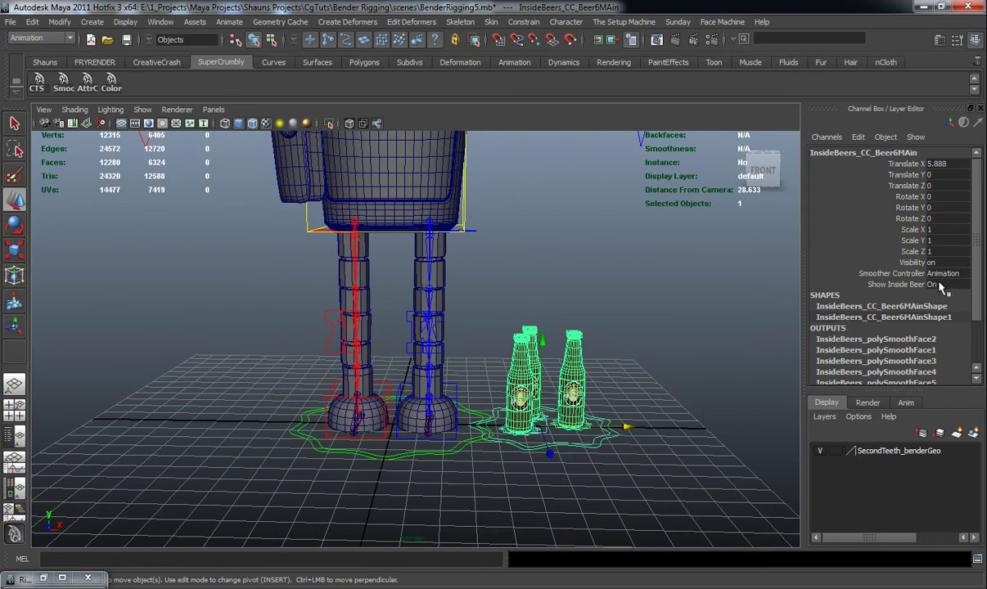
alt+right_drag(574, 312, 542, 298)
alt+middle_drag(573, 327, 604, 384)
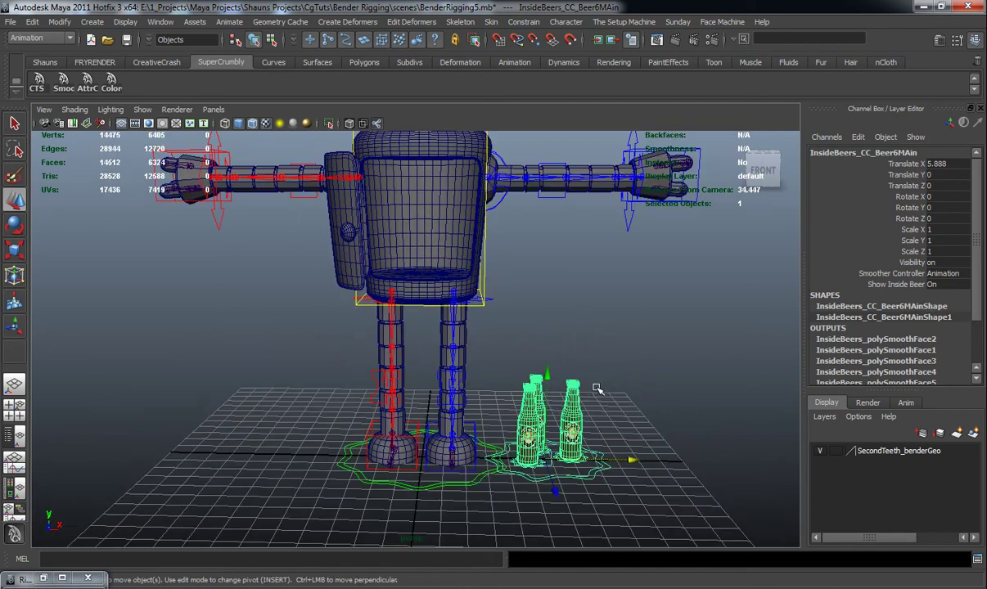
Step: Move the beer bottles' main controller up into Bender's open chest cavity
drag(560, 377, 501, 253)
alt+drag(493, 263, 386, 217)
alt+middle_drag(395, 253, 411, 322)
alt+right_drag(410, 322, 446, 337)
alt+drag(447, 337, 451, 262)
click(648, 335)
alt+drag(546, 328, 550, 348)
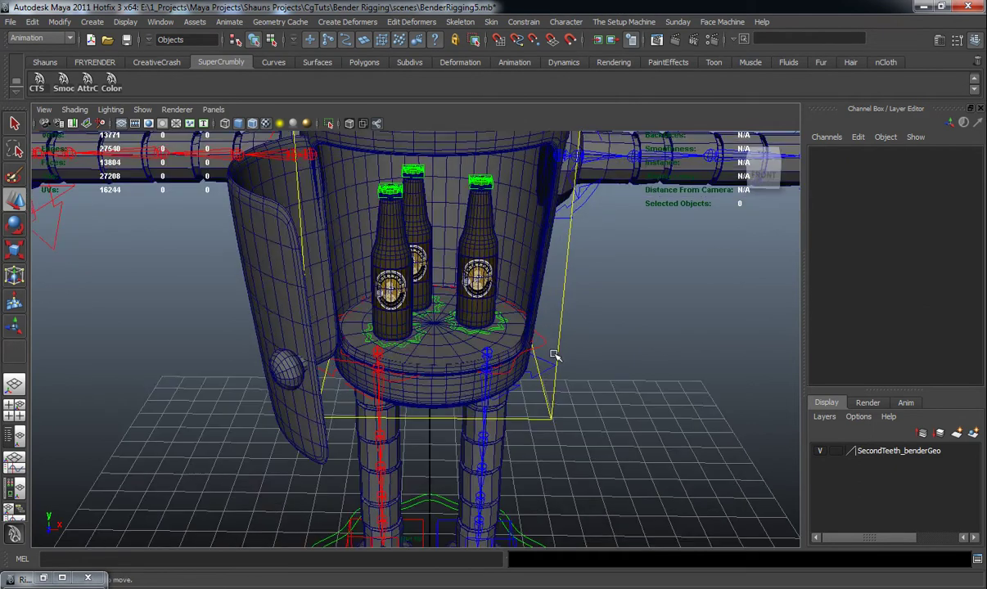
Step: Fine-tune the beer controller's position to about X -0.139, Y 8.585, Z -0.075 on the chest floor and deselect it
scroll(550, 348, up, 4)
alt+middle_drag(548, 342, 540, 324)
key(z)
drag(509, 281, 473, 306)
drag(396, 306, 391, 297)
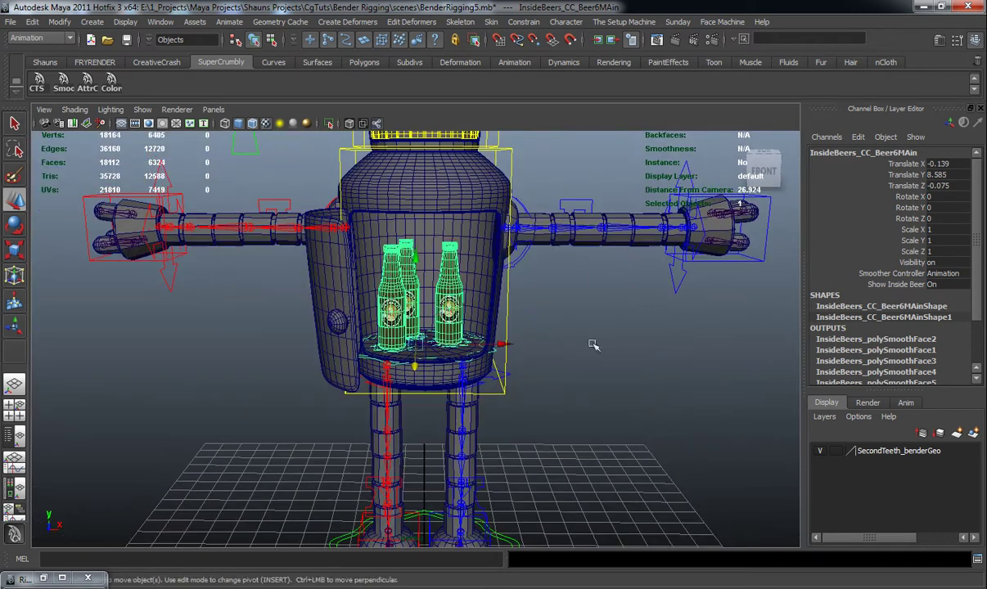
click(557, 325)
Step: Examine the placement of the bottles inside the chest from several angles and distances
scroll(494, 323, down, 4)
alt+middle_drag(494, 323, 500, 359)
alt+drag(500, 359, 465, 361)
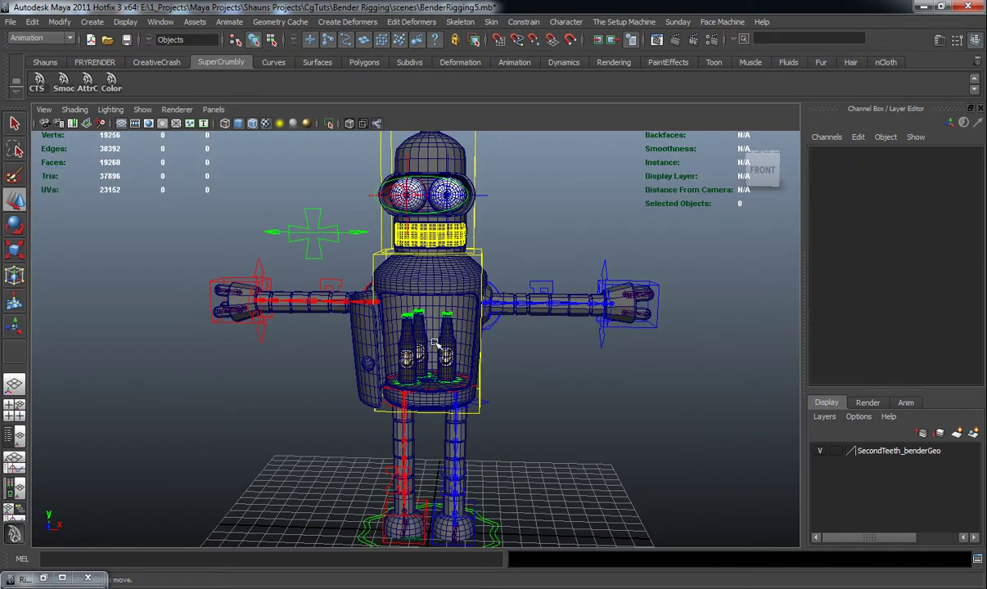
alt+drag(433, 220, 460, 255)
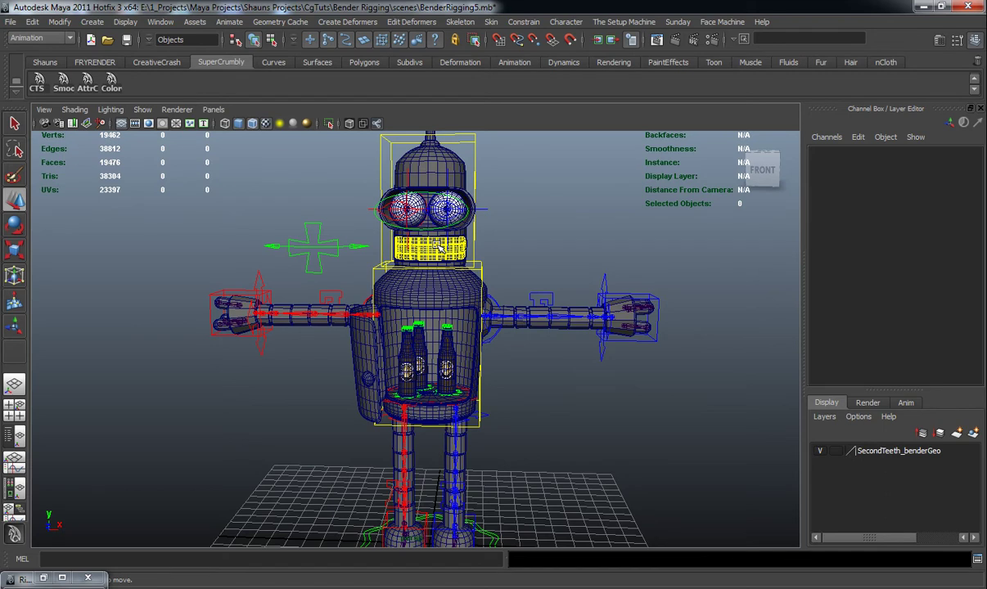
alt+right_drag(434, 254, 461, 257)
alt+drag(443, 259, 409, 285)
alt+middle_drag(459, 416, 446, 374)
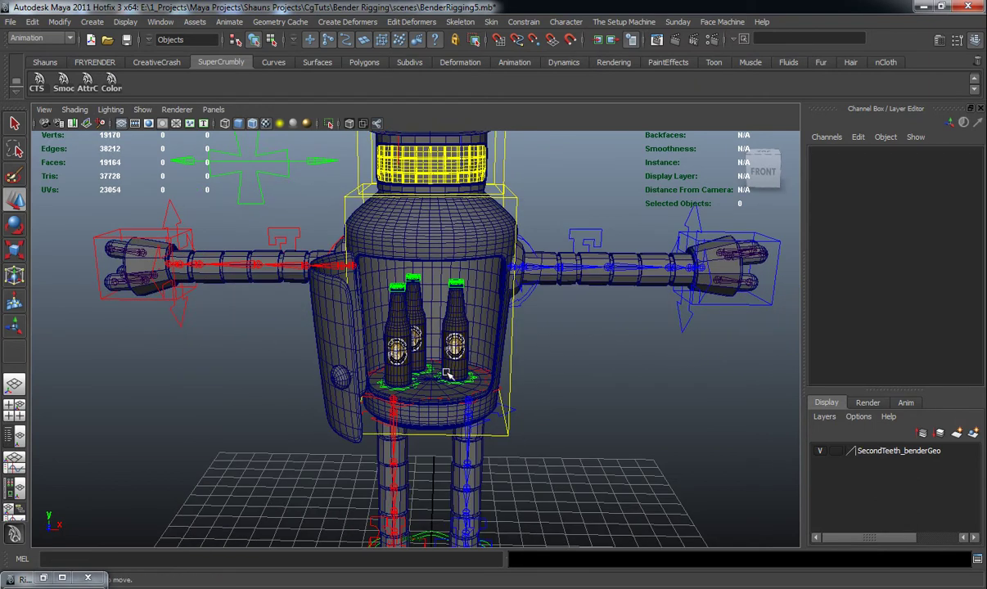
alt+right_drag(431, 371, 443, 283)
alt+drag(429, 234, 389, 271)
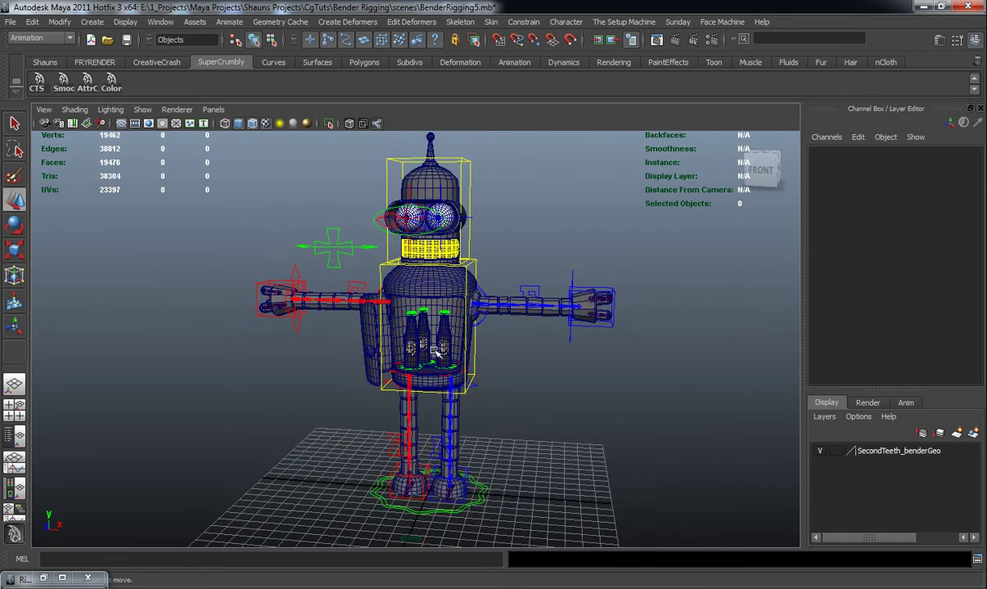
Step: Select the beer bottles' main controller and shift it sideways to about 0.021 in Translate X inside the chest
scroll(429, 397, up, 5)
alt+drag(433, 414, 454, 394)
alt+middle_drag(454, 395, 422, 344)
alt+right_drag(422, 344, 450, 390)
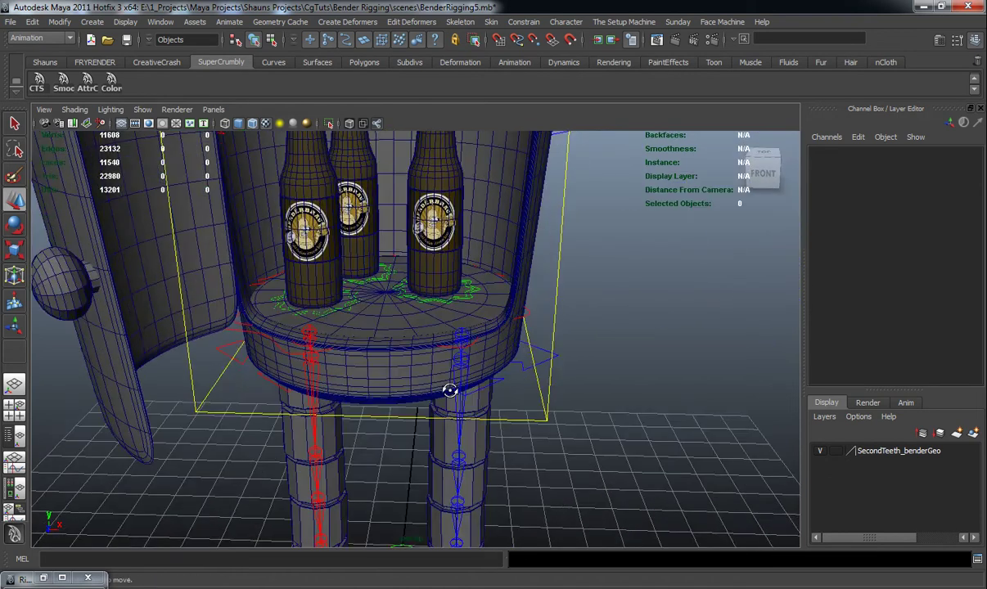
alt+middle_drag(449, 390, 468, 437)
scroll(469, 438, up, 3)
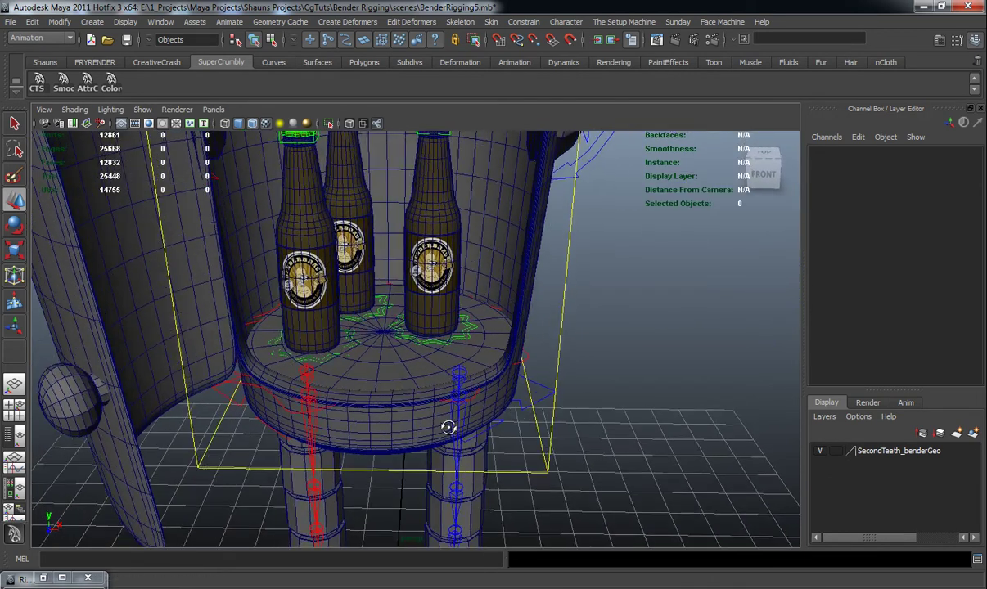
click(499, 346)
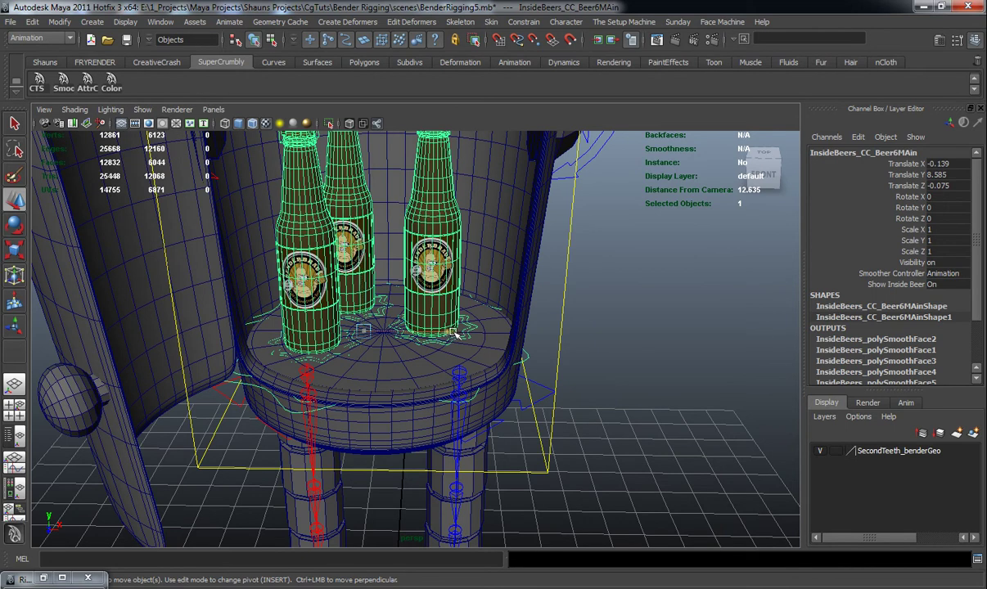
drag(461, 333, 464, 335)
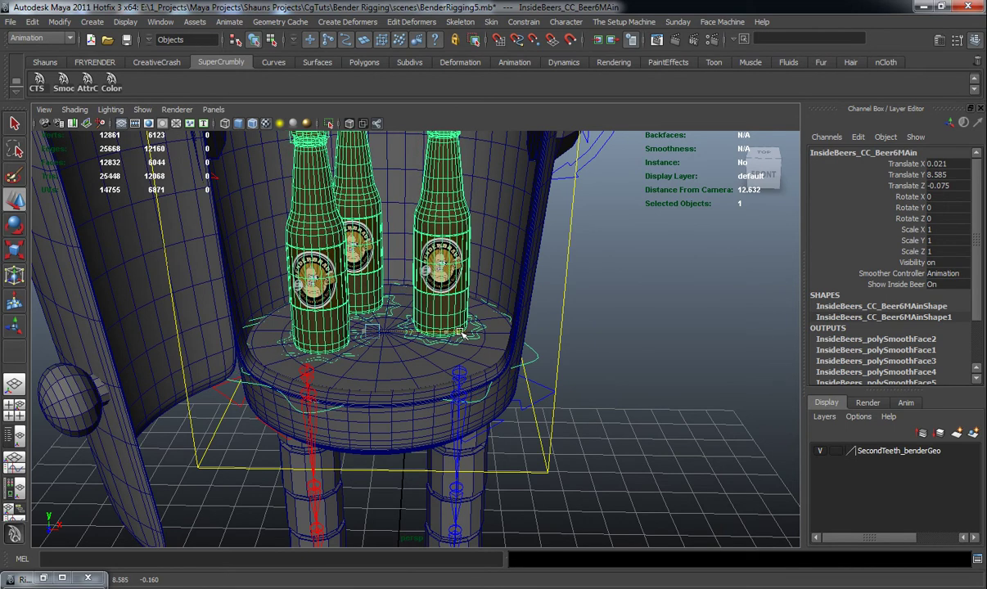
Step: Examine how the bottles sit on the chest floor from several angles with their main controller selected
click(533, 403)
key(a)
alt+drag(540, 423, 570, 408)
click(536, 366)
alt+drag(414, 365, 434, 374)
scroll(426, 366, up, 5)
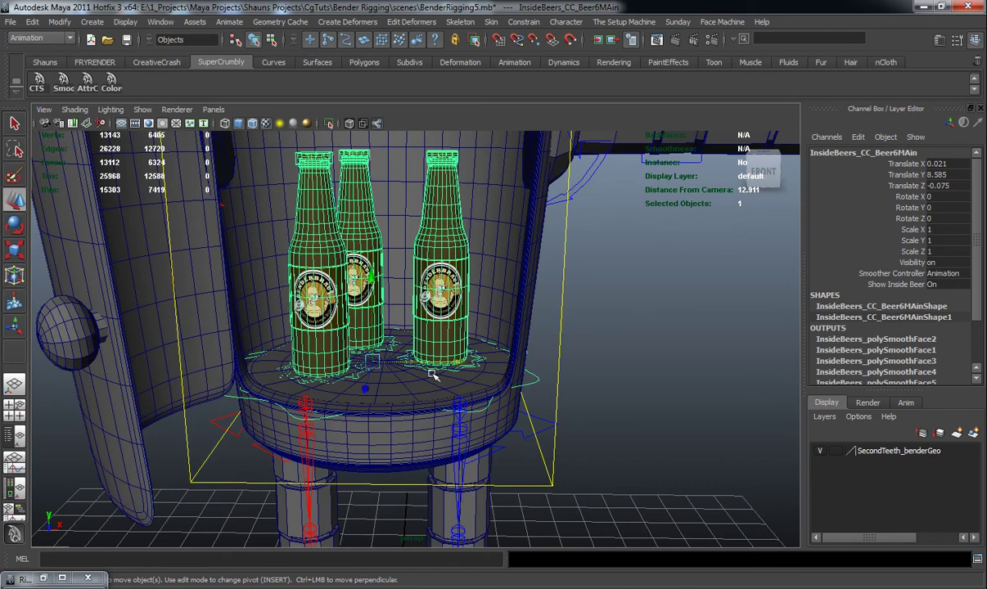
alt+drag(394, 357, 409, 380)
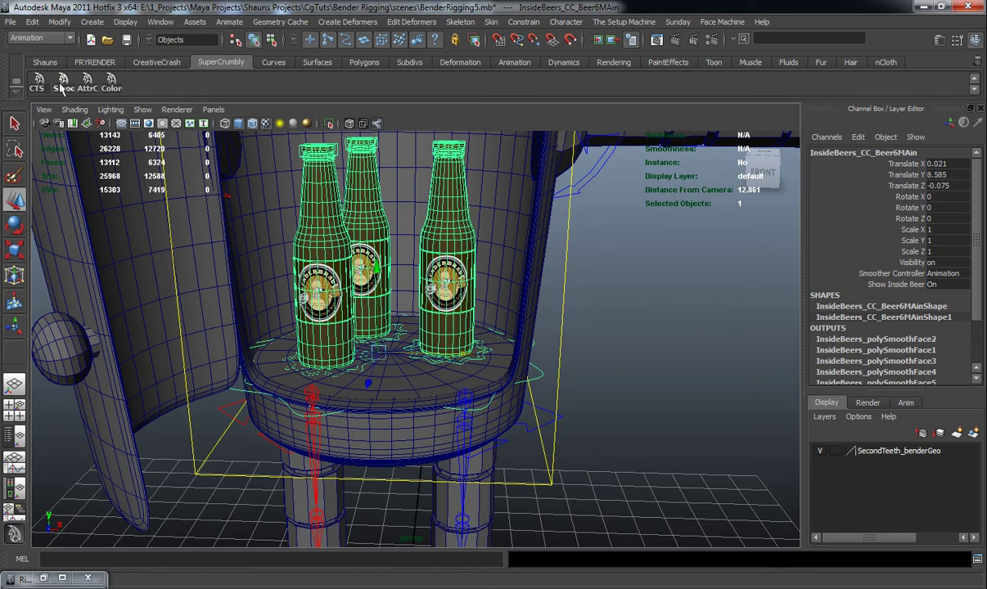
Step: Open the Outliner and rename the bottles' top-level group as InsideBeersGRPMain
click(44, 64)
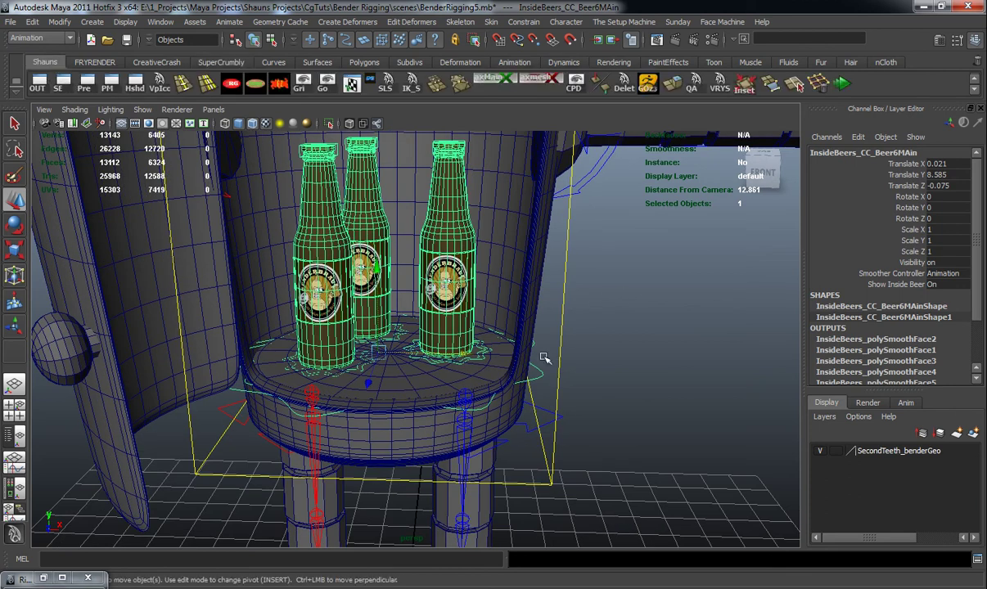
click(549, 483)
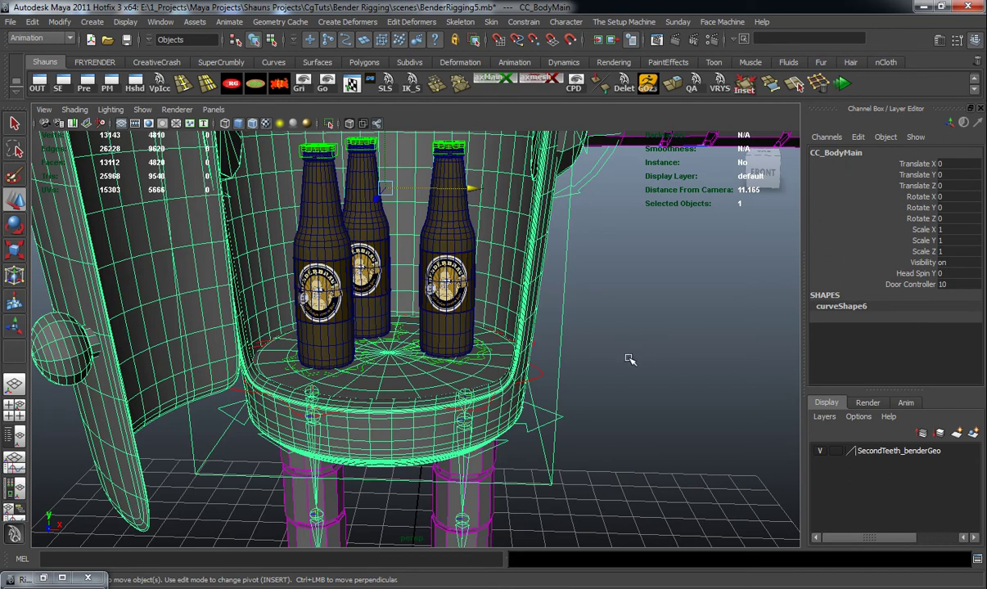
click(606, 381)
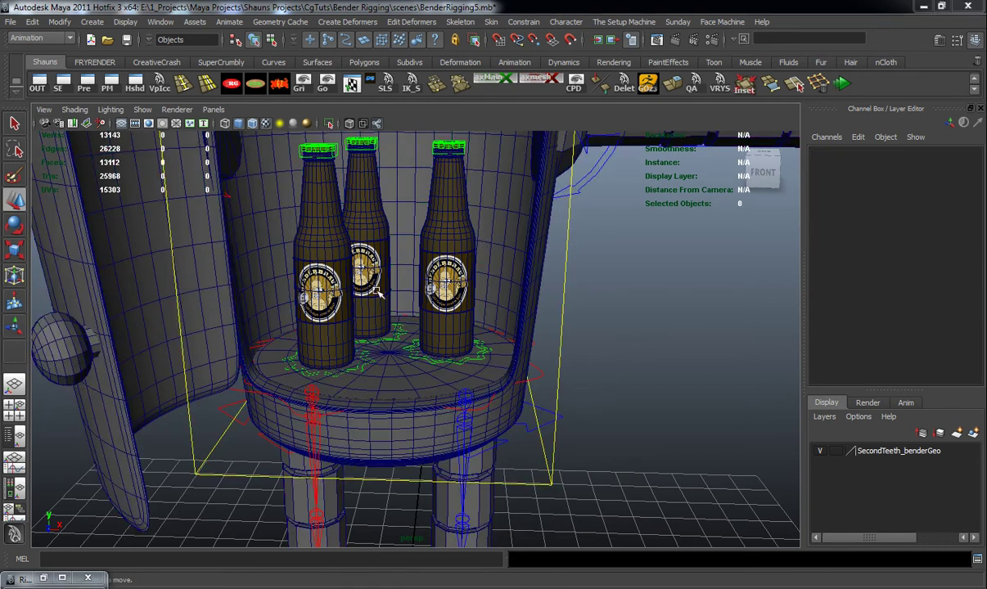
drag(986, 74, 736, 47)
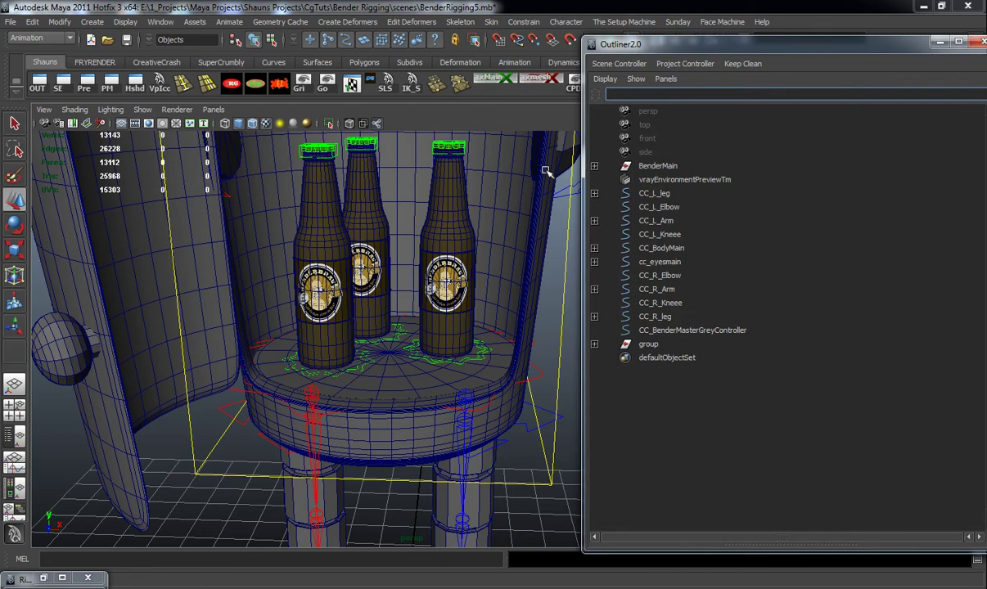
click(540, 378)
click(646, 348)
double_click(647, 345)
text(InsideBee)
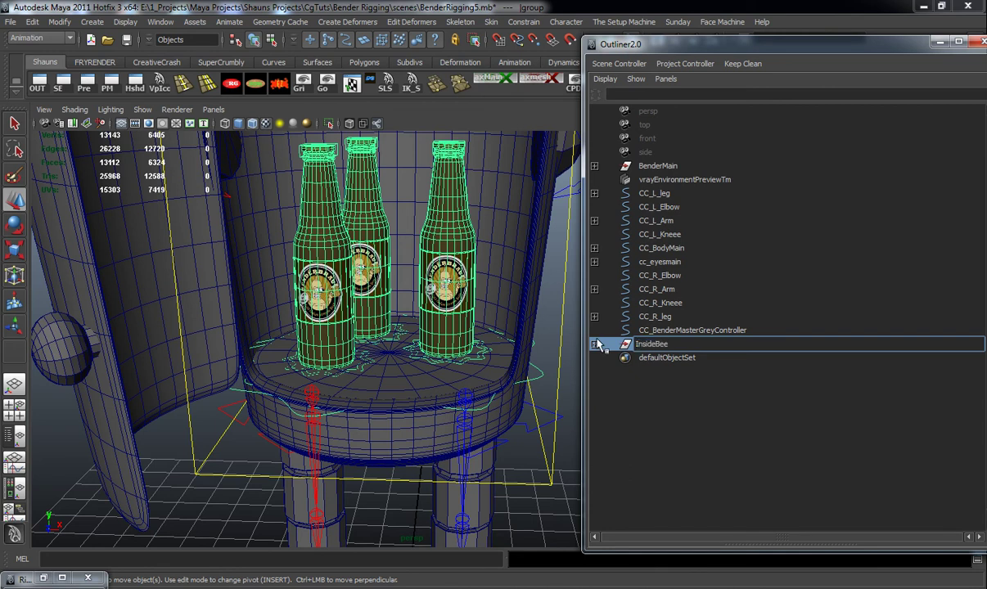
text(InsideBeersGRPMain)
key(Return)
Step: Parent the InsideBeersGRPMain group under the CC_BodyMain controller
alt+drag(462, 341, 360, 361)
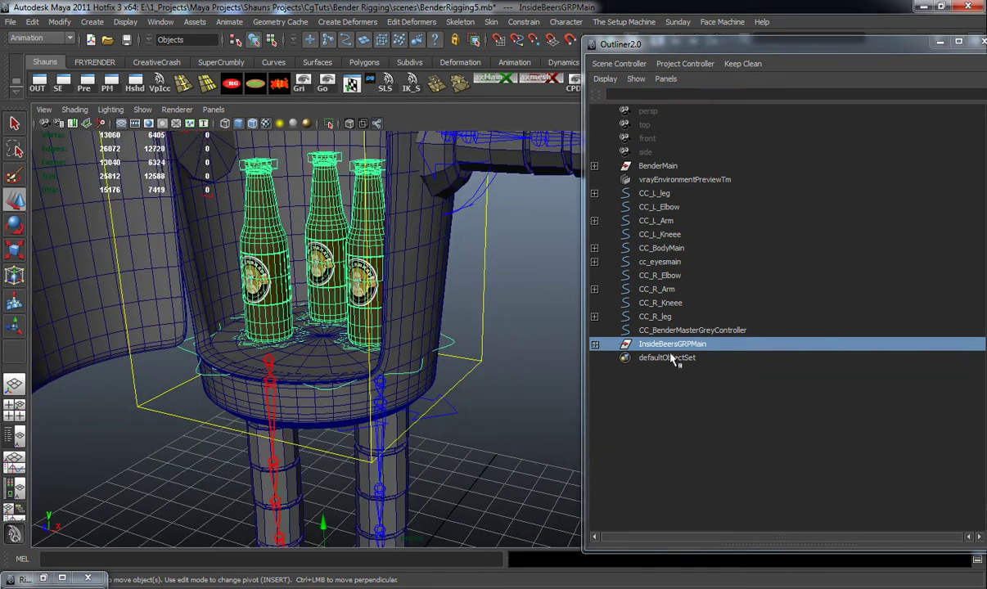
shift+click(482, 351)
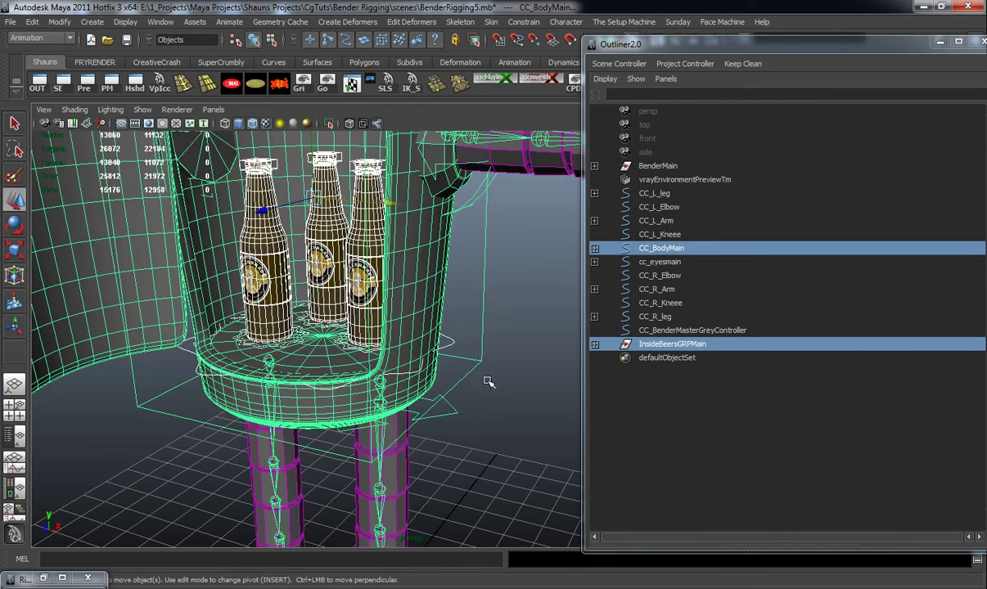
key(p)
alt+drag(462, 376, 495, 397)
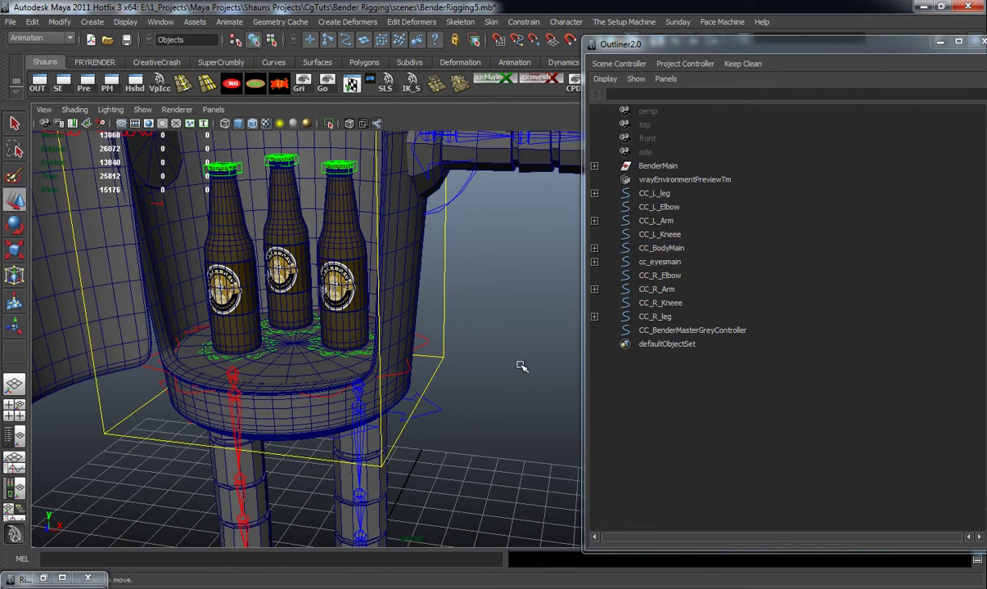
alt+drag(481, 301, 481, 331)
Step: Undo the parenting of the InsideBeersGRPMain group and clear the selection
key(ctrl+z)
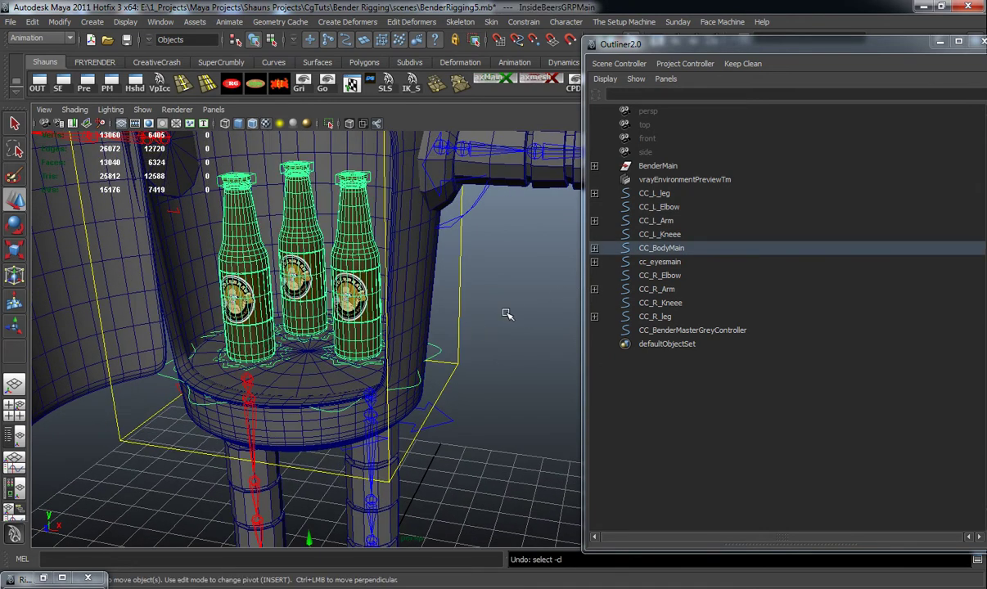
key(ctrl+z)
click(466, 348)
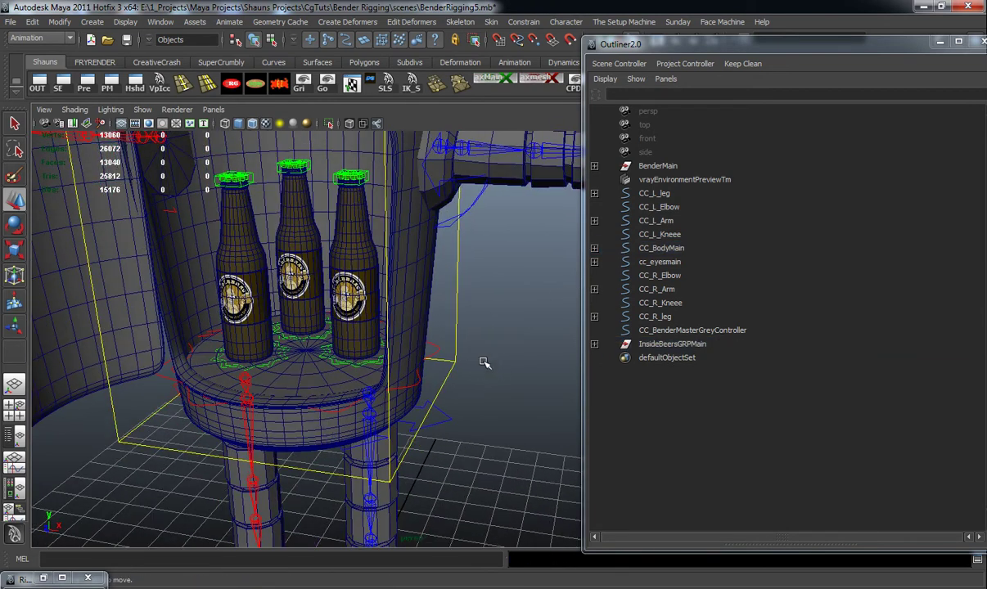
Step: Close the Outliner and open the Set Driven Key window
alt+drag(424, 358, 436, 325)
drag(664, 42, 551, 40)
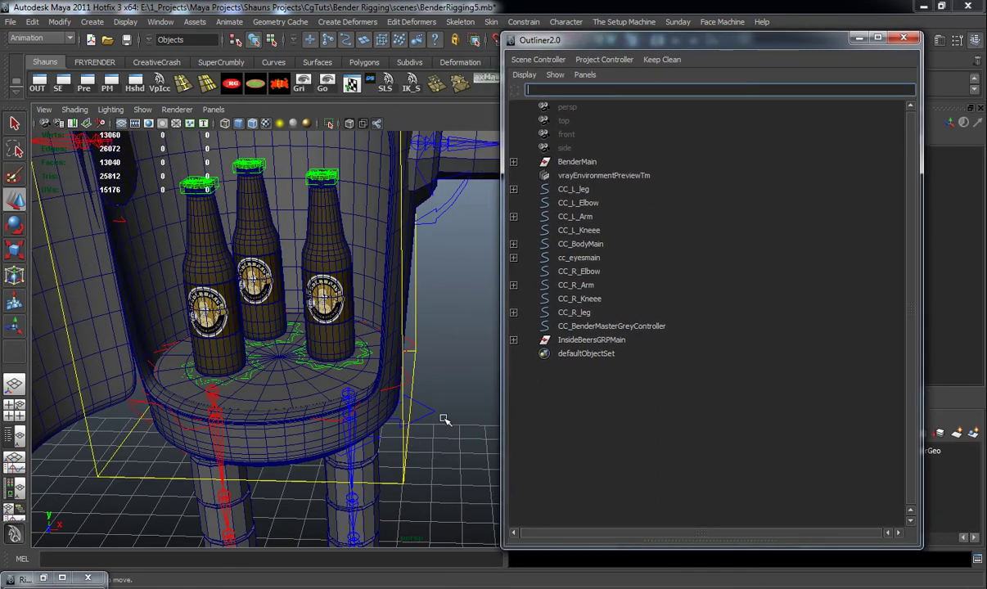
click(904, 38)
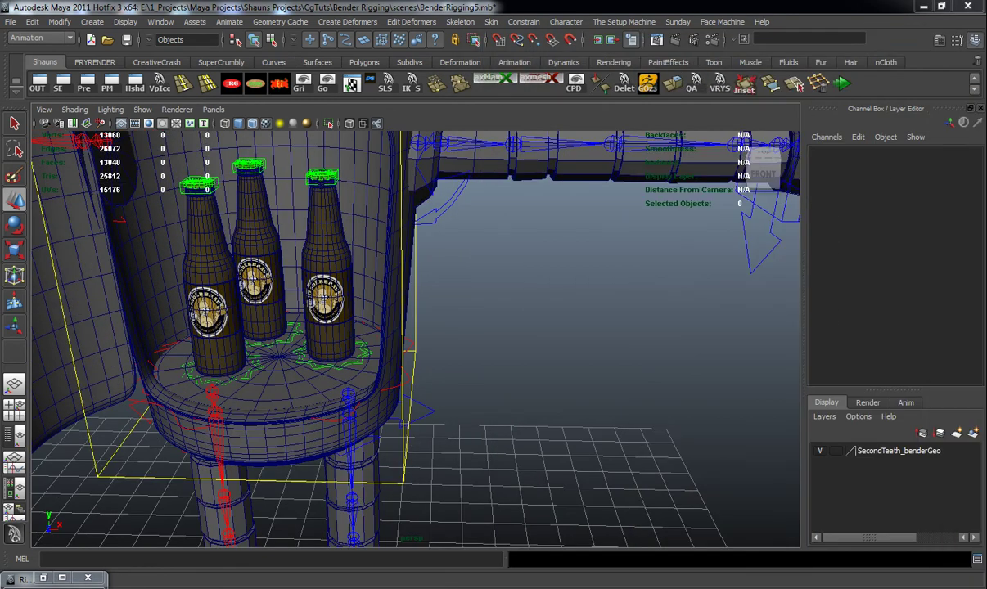
click(230, 22)
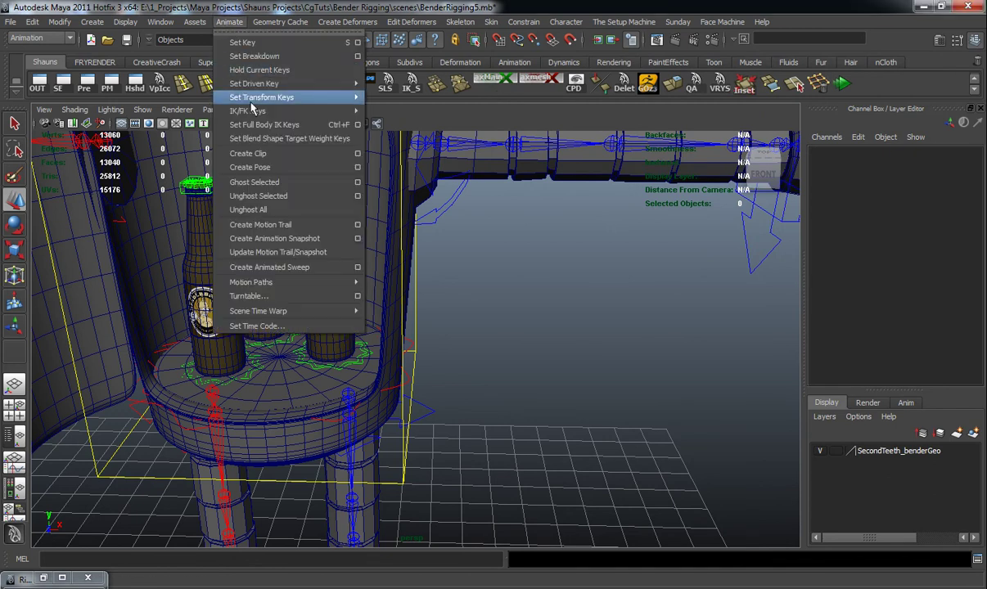
mouse_move(253, 104)
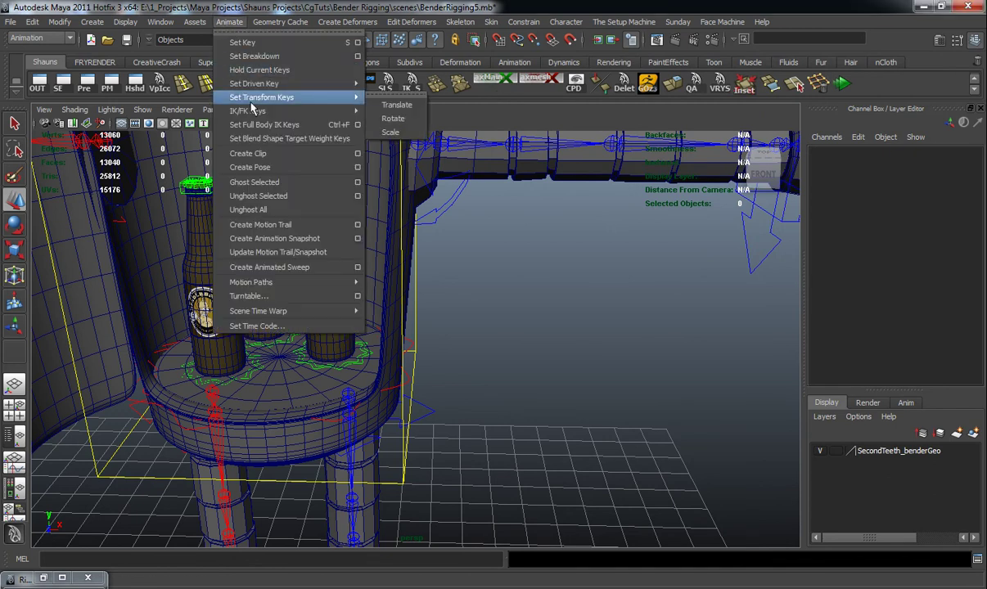
mouse_move(352, 84)
click(385, 92)
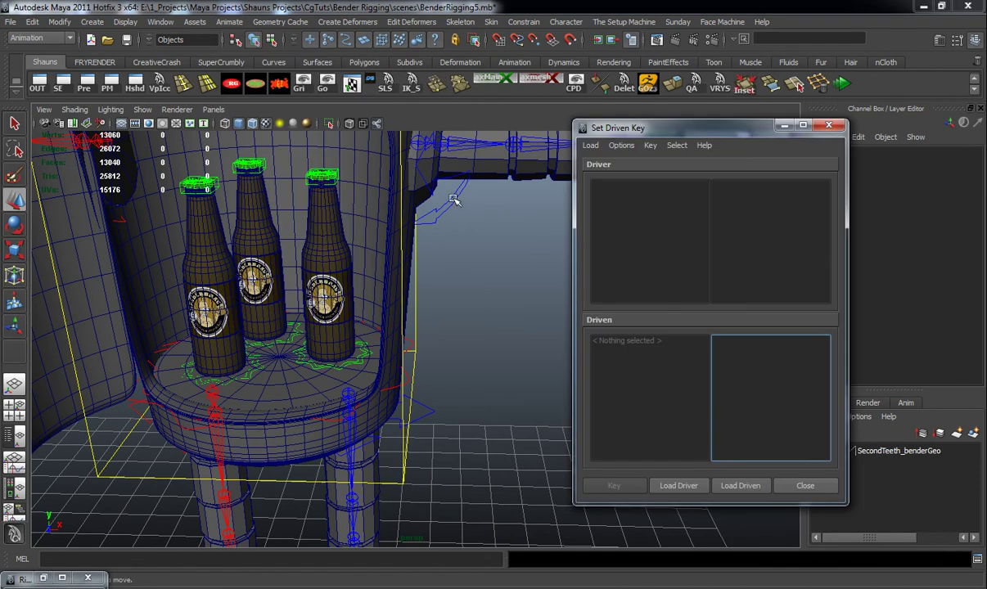
Step: Select the CC_BodyMain controller and define a new enum attribute named BeerSmoothController for it
click(409, 446)
alt+drag(387, 376, 365, 323)
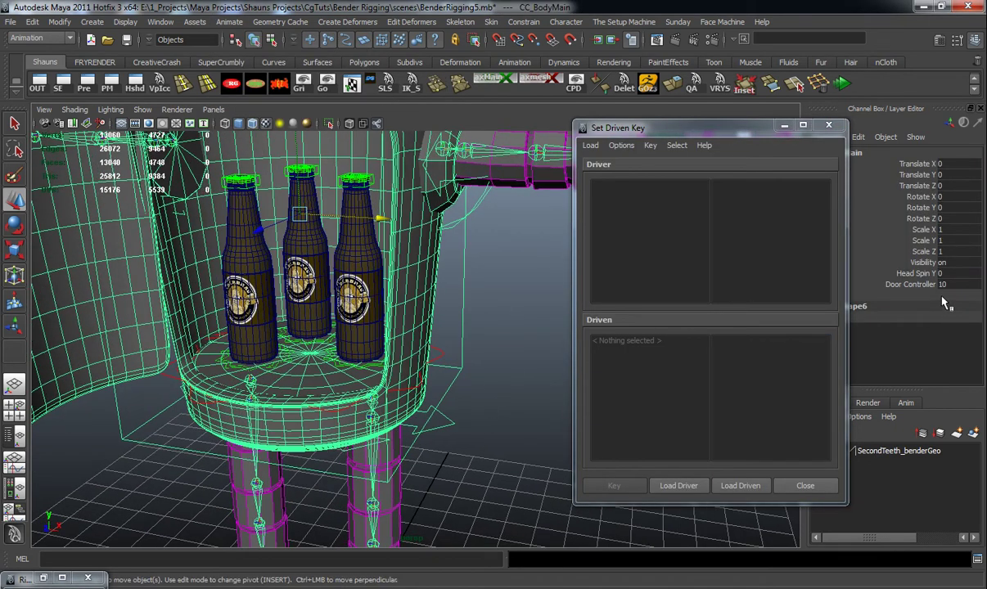
click(59, 21)
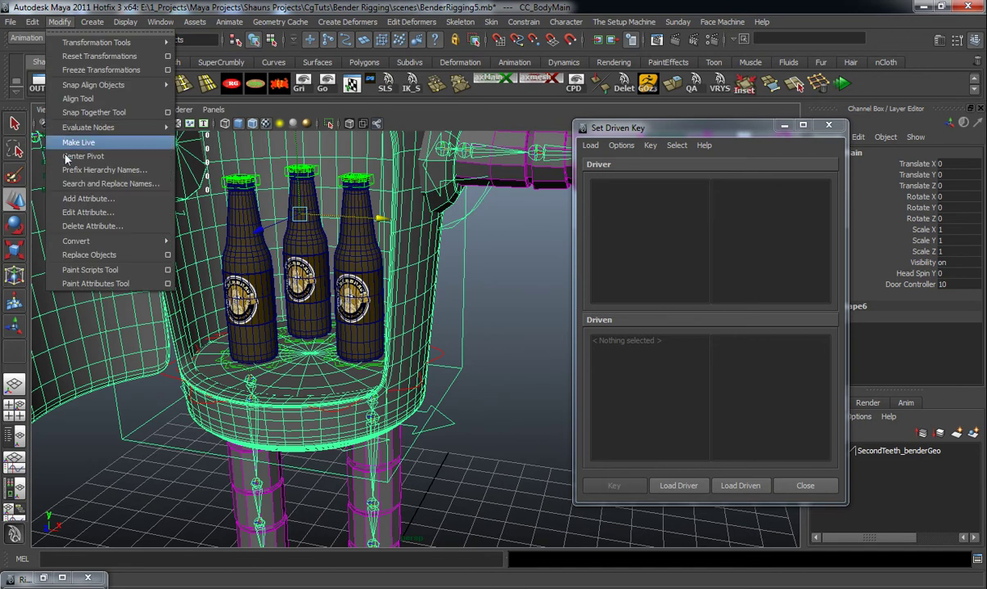
click(86, 198)
click(268, 199)
click(259, 112)
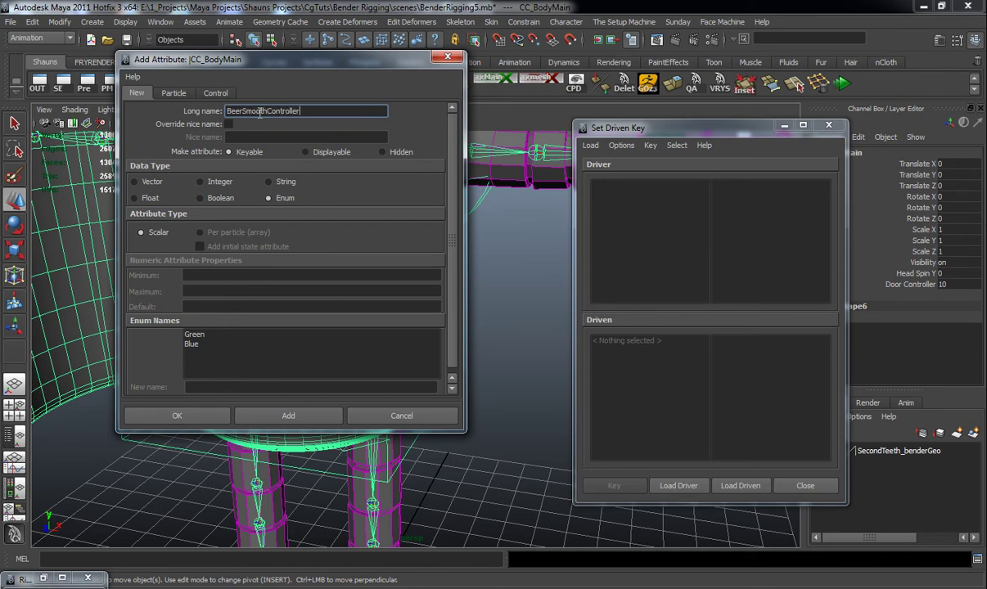
Step: Name the enum options Animation, Rendering and a third one beginning with High_Clo, and add the BeerSmoothController attribute
click(193, 335)
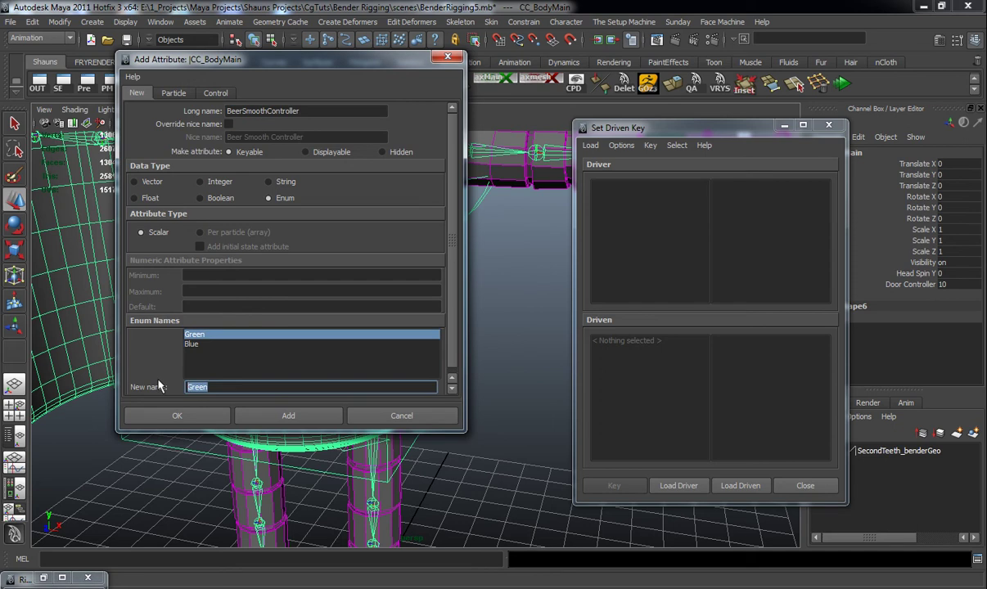
text(Animation)
key(Return)
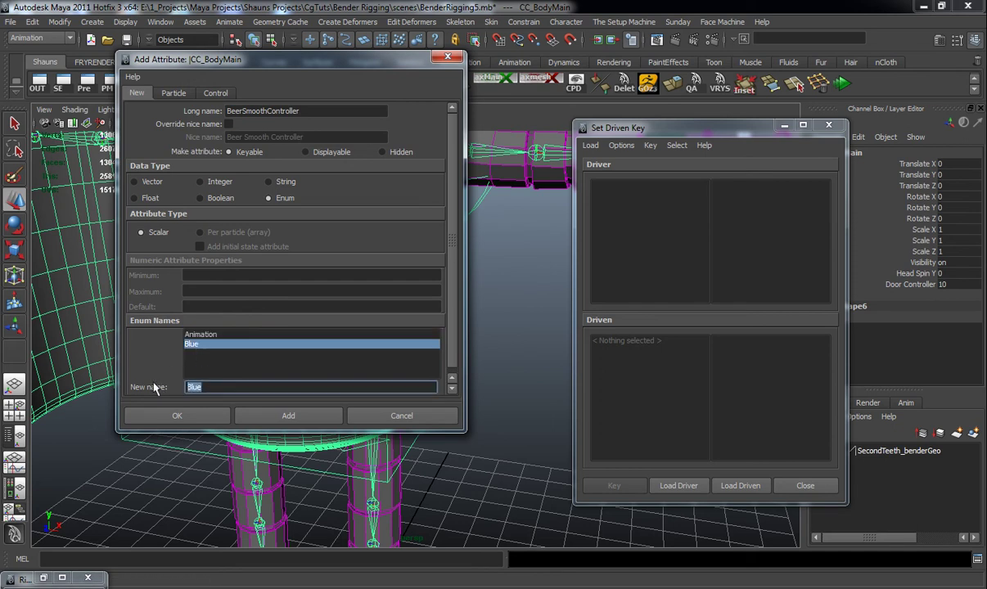
text(Rendering)
key(Return)
click(203, 386)
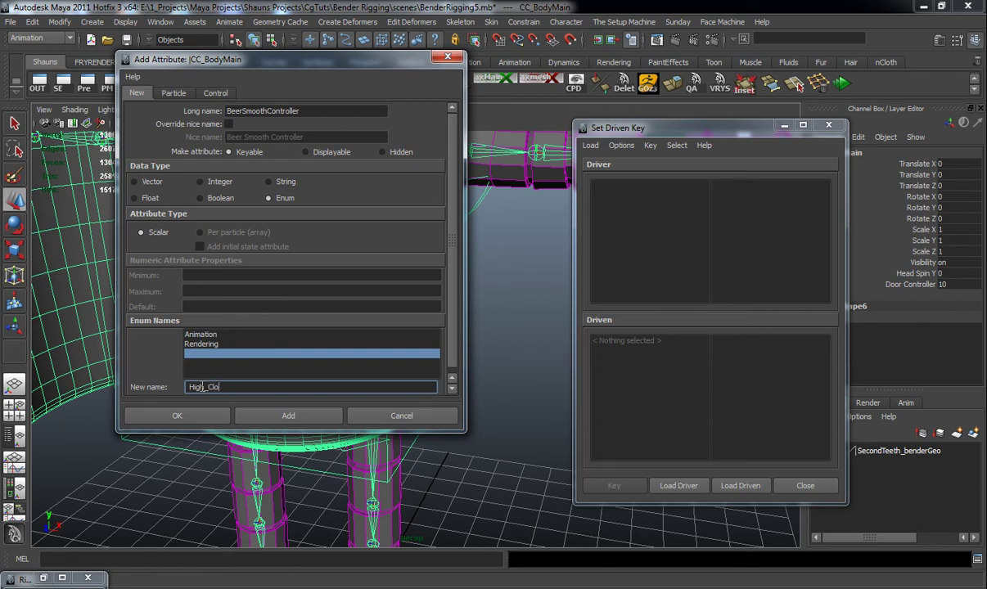
click(270, 415)
Step: Add a second enum attribute named InsideBeerVis with the options Off and On, and close the Add Attribute dialog
click(260, 111)
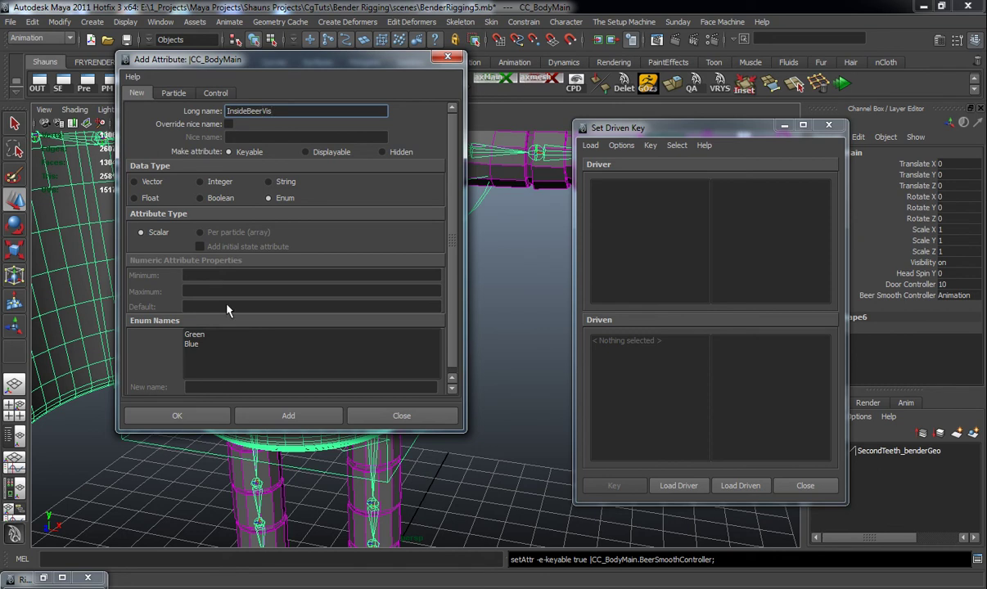
click(197, 334)
text(Off)
click(196, 344)
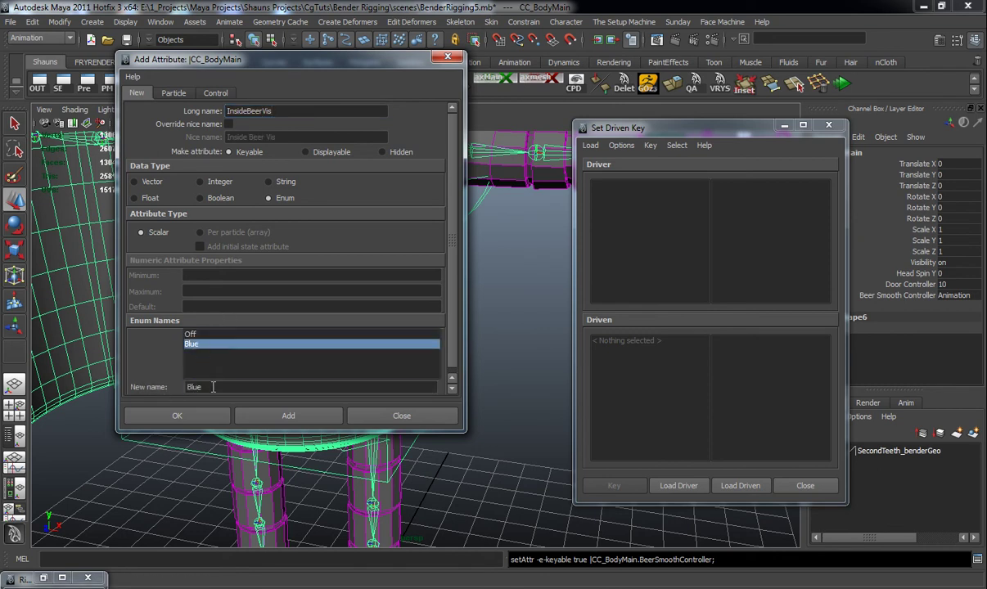
text(On)
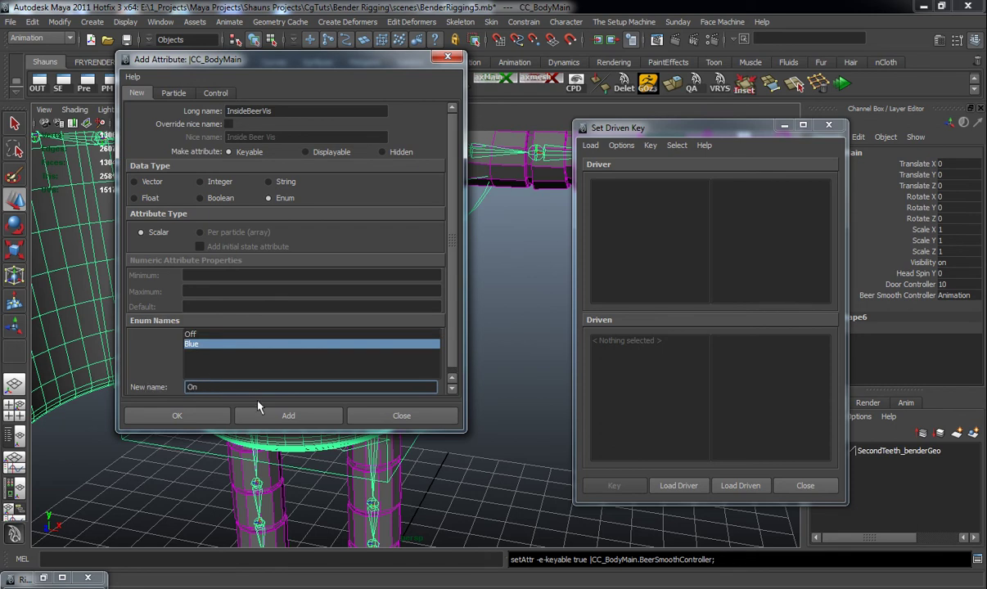
click(288, 415)
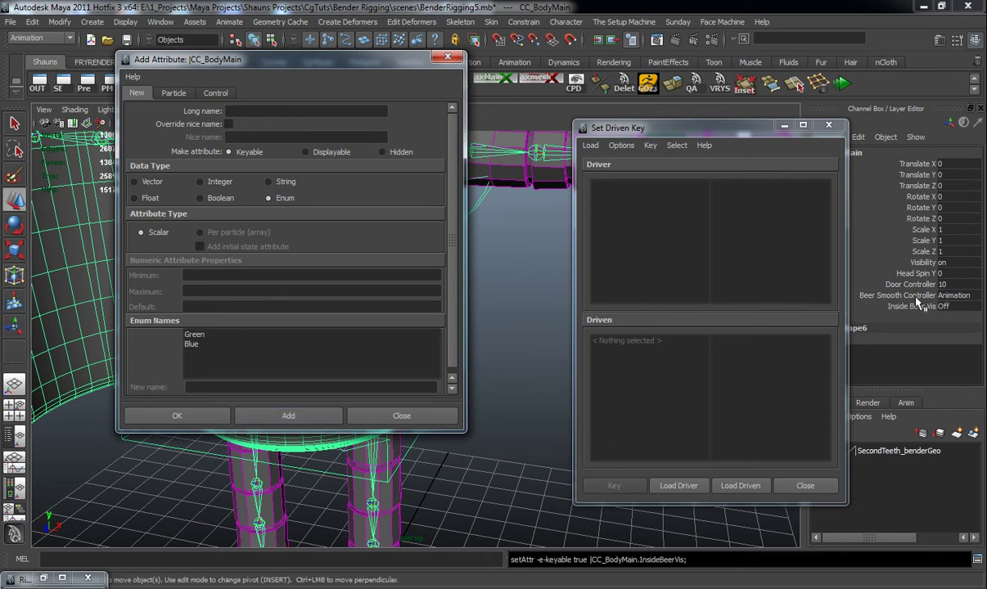
click(448, 57)
Step: Load CC_BodyMain as the driver and the beer bottles' main controller as the driven object for Set Driven Key
click(460, 372)
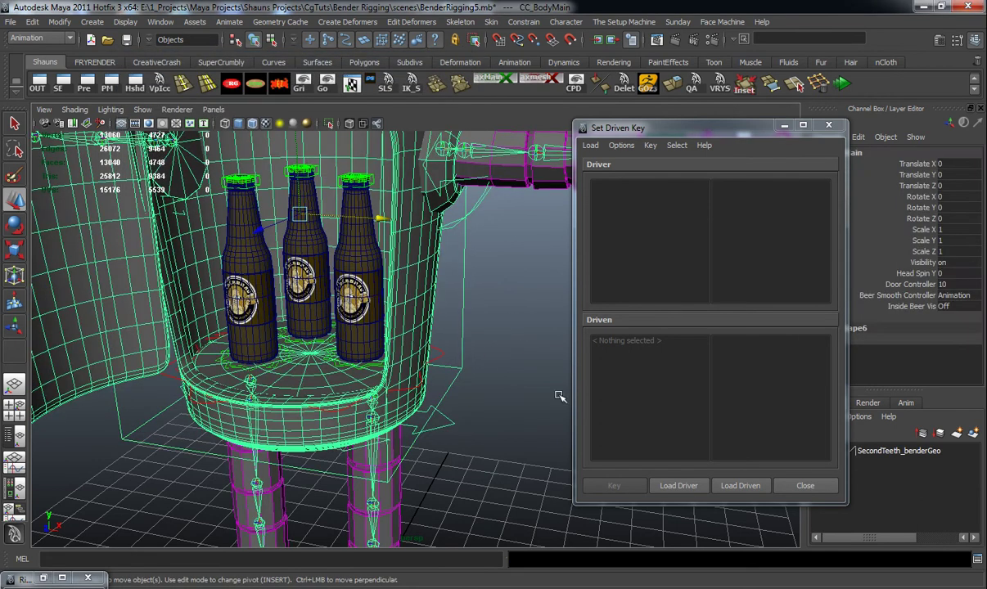
click(688, 485)
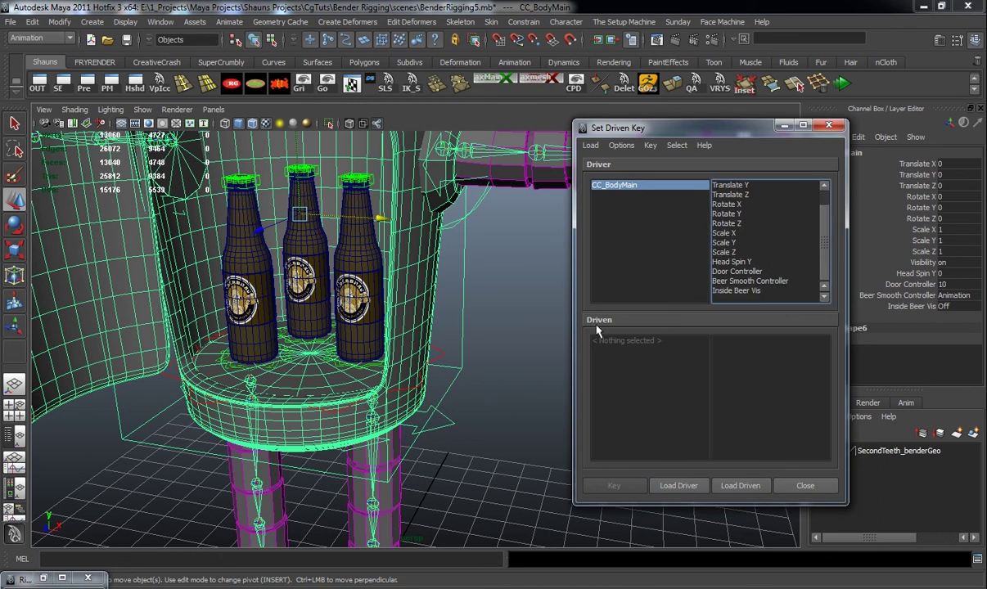
click(462, 374)
click(414, 338)
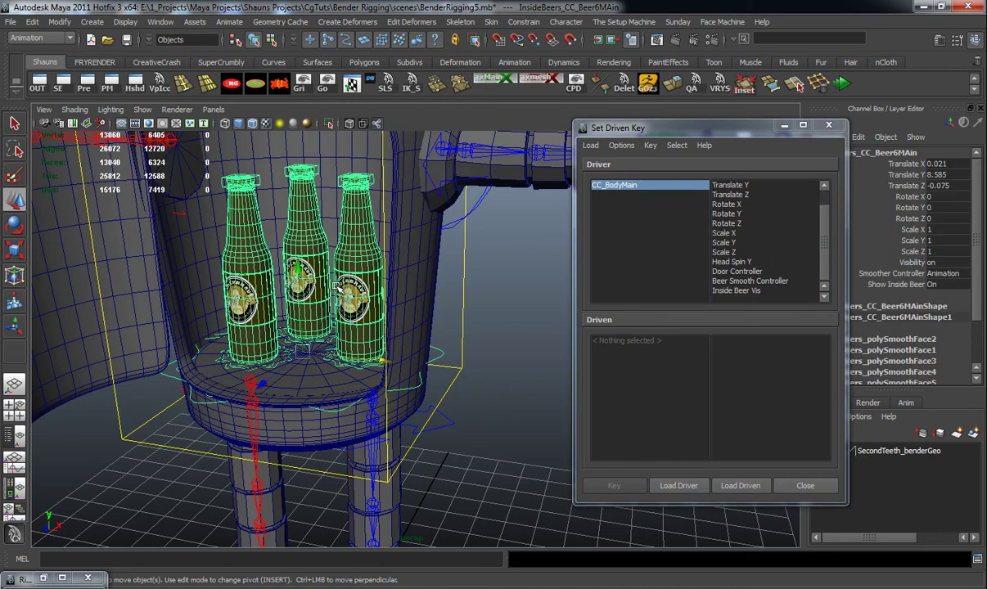
click(741, 486)
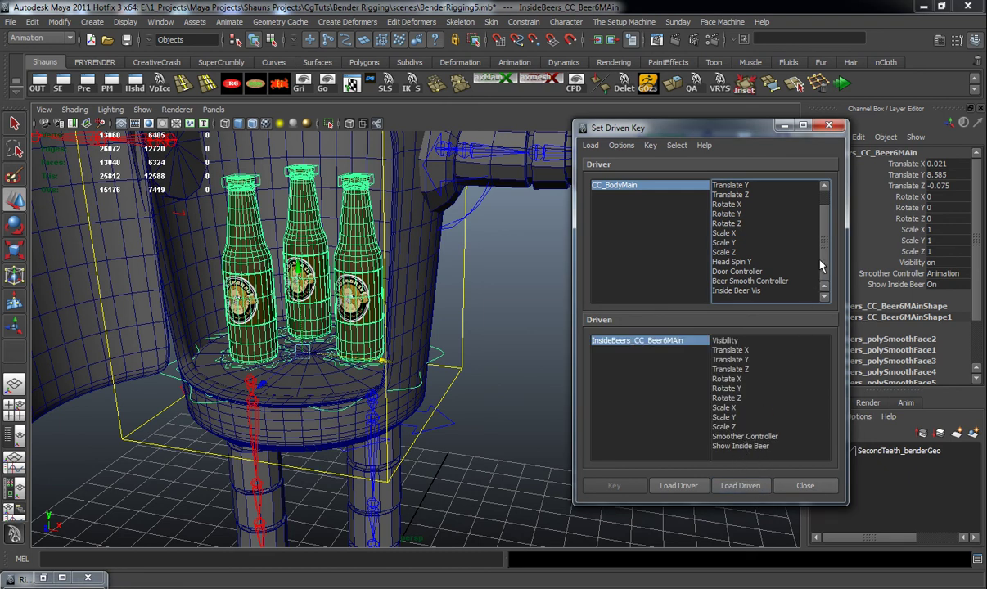
Step: Key the beers' Smoother Controller at Animation against CC_BodyMain's Beer Smooth Controller at Animation
drag(689, 128, 645, 107)
click(707, 261)
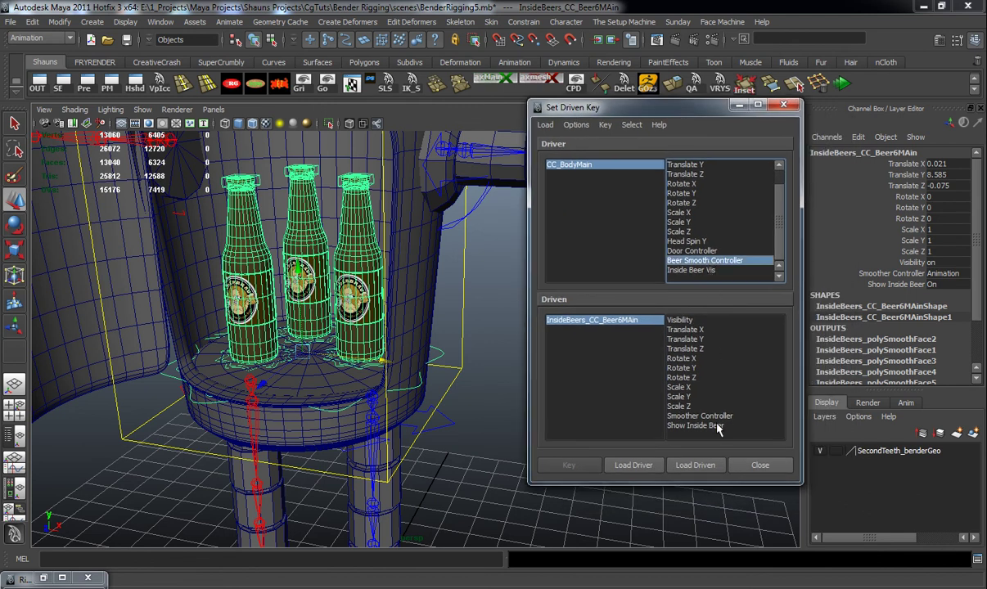
click(698, 417)
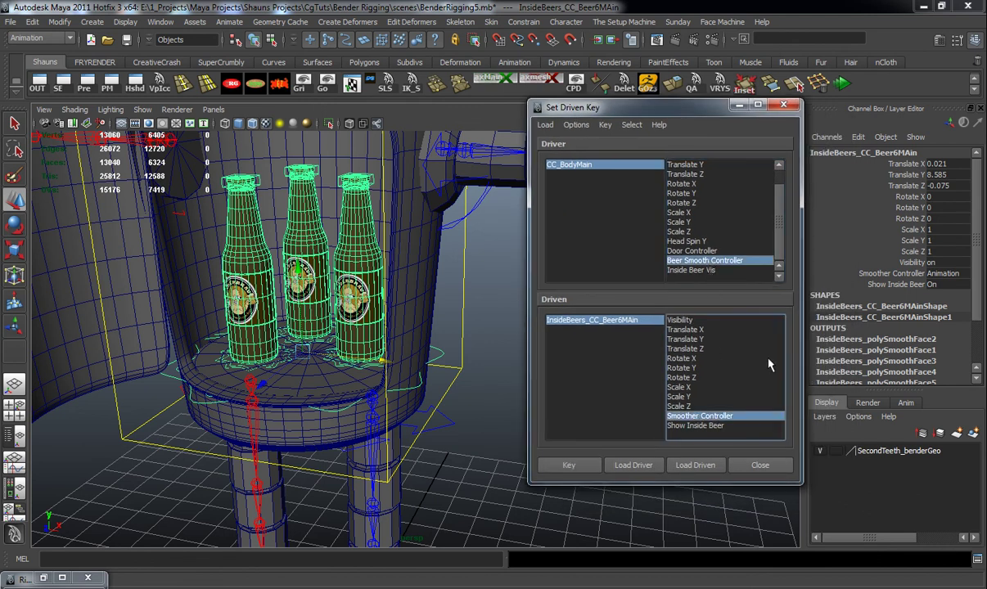
click(569, 465)
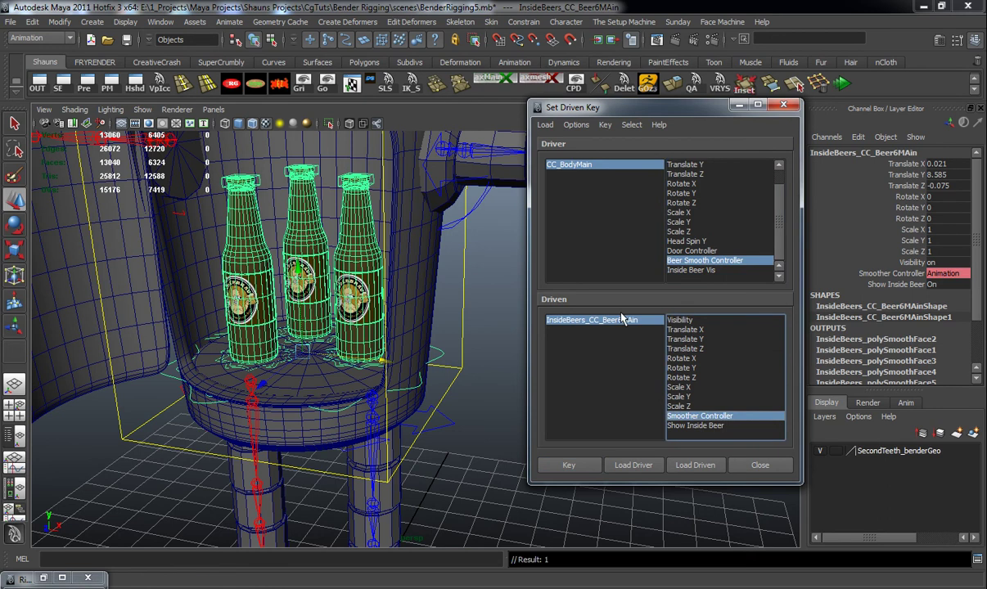
Step: Set Beer Smooth Controller to High_CloseUp and the beers' Smoother Controller to CloseUp, and set a driven key for that pair
click(597, 167)
click(959, 296)
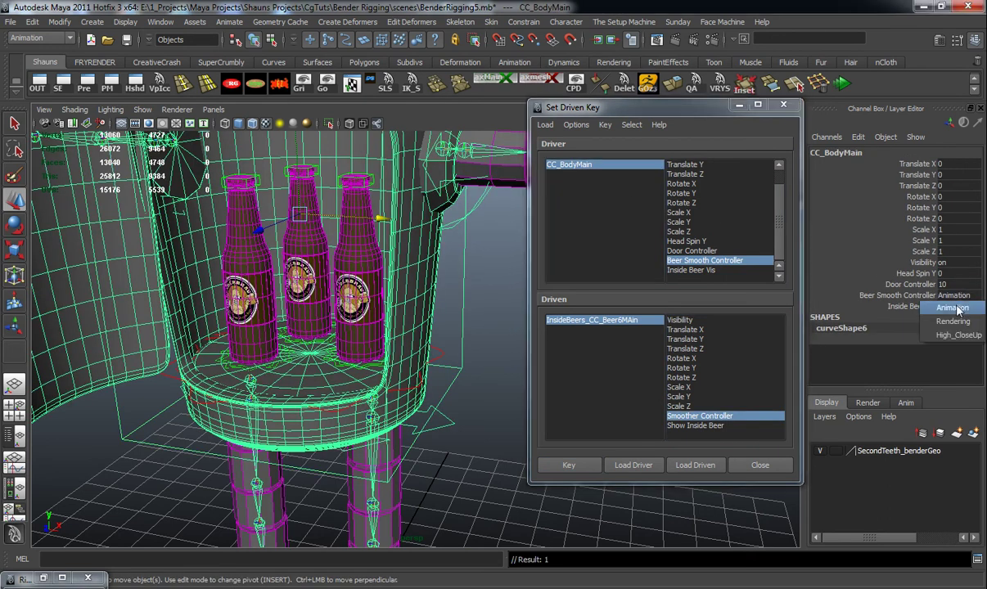
click(958, 335)
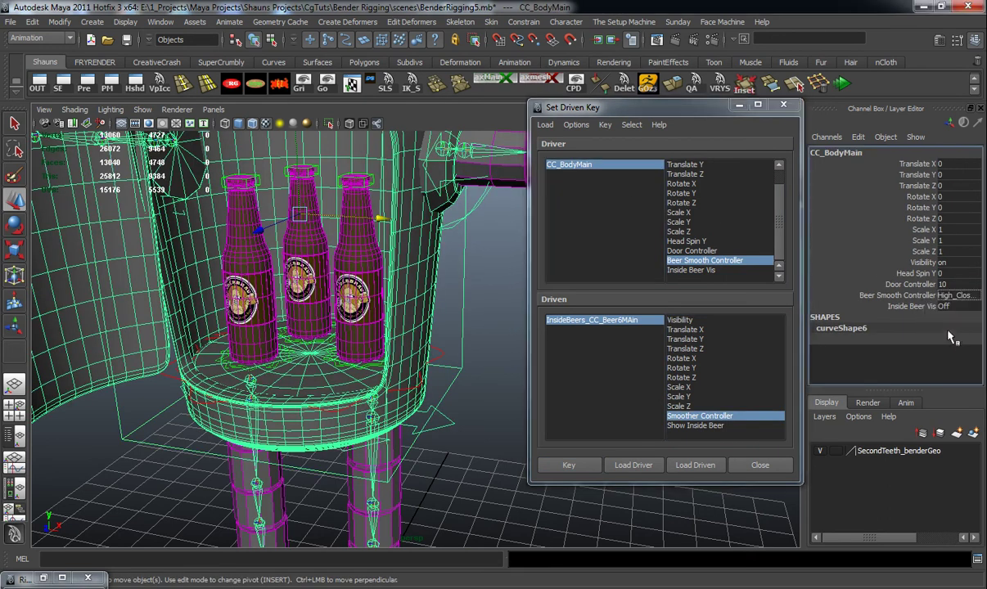
click(611, 321)
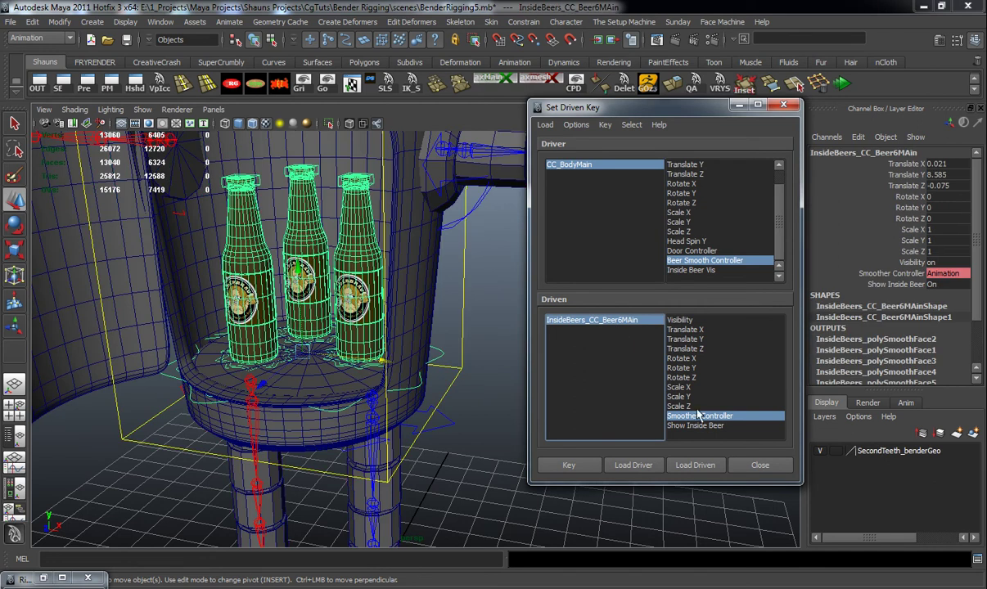
click(947, 273)
click(954, 314)
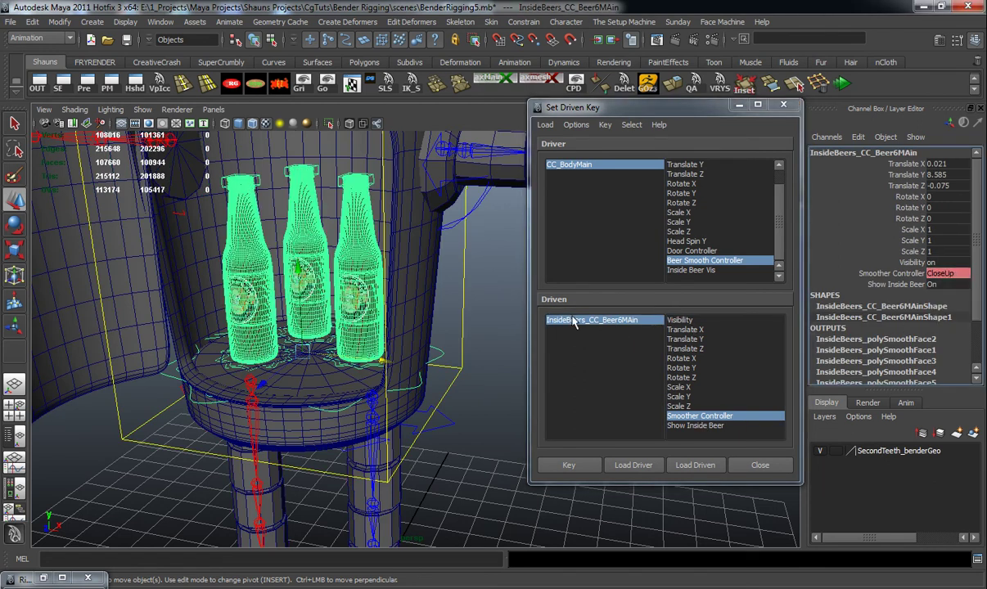
click(582, 465)
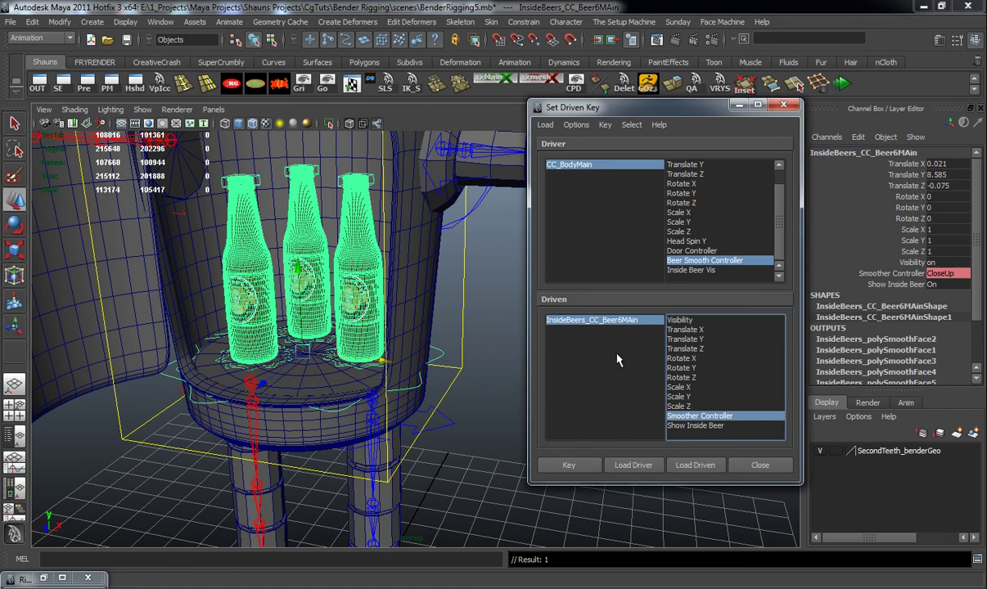
Step: Test the smoothing link by switching CC_BodyMain's Beer Smooth Controller to Rendering and back to Animation
click(590, 165)
click(956, 296)
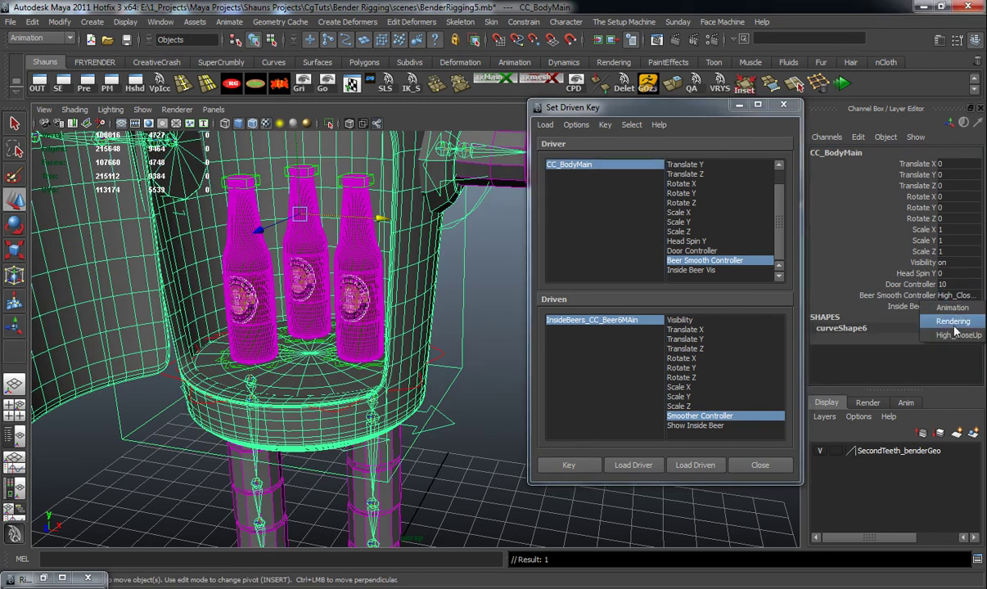
click(959, 323)
click(956, 295)
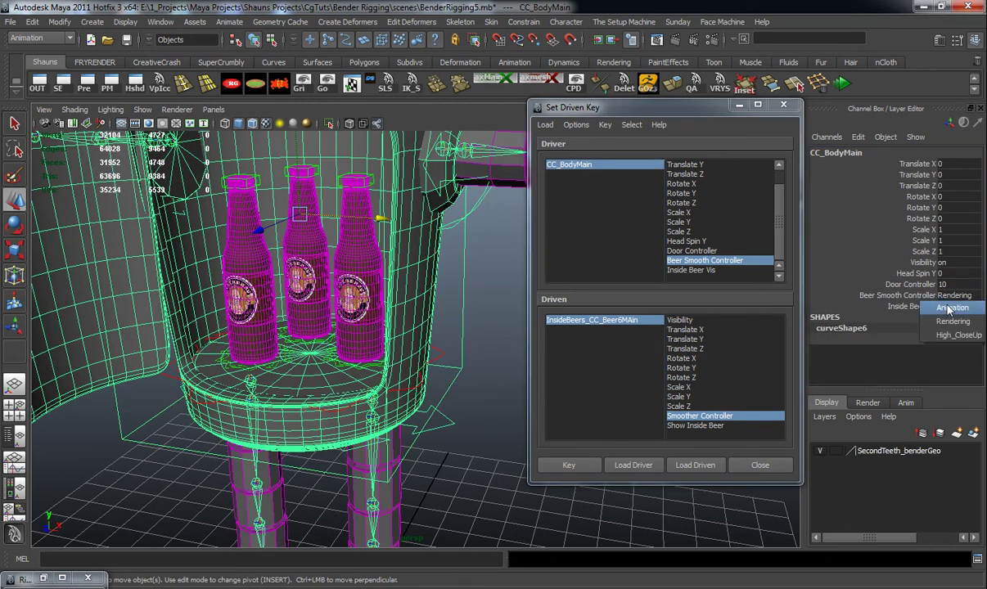
click(952, 314)
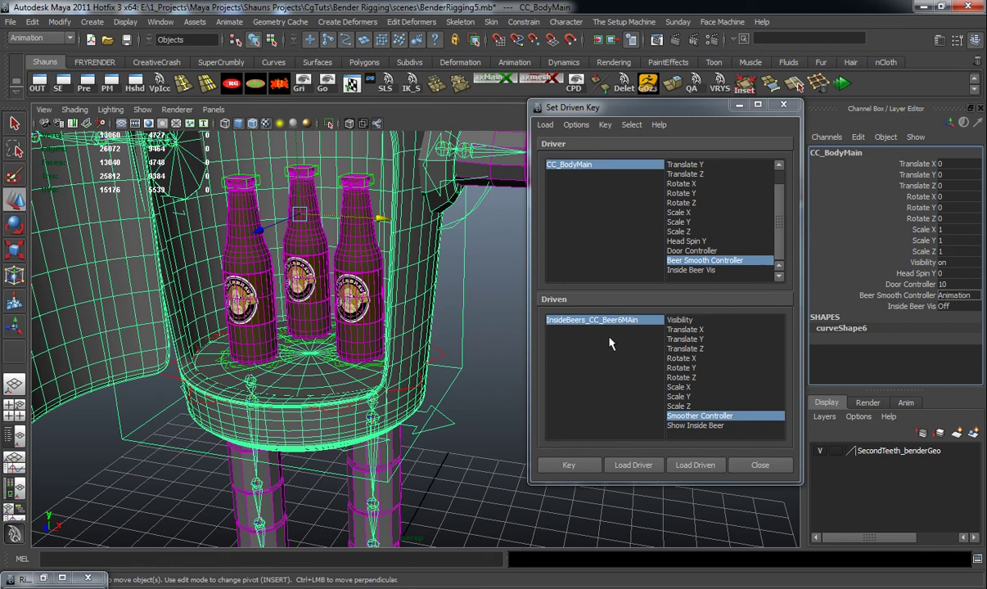
Step: Try to key the beers' Show Inside Beer at On against CC_BodyMain's Inside Beer Vis at On
click(695, 271)
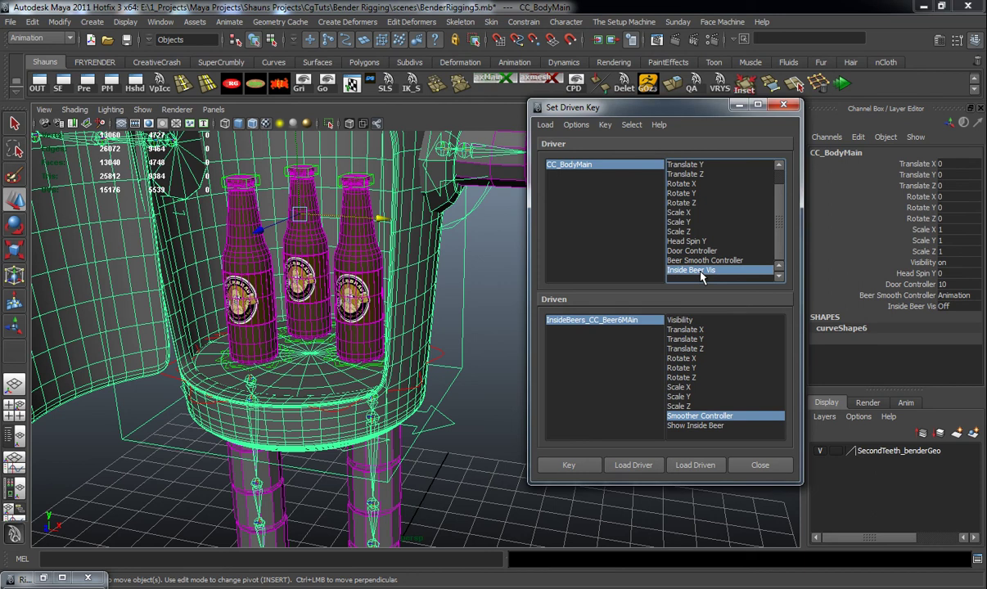
click(594, 320)
click(692, 425)
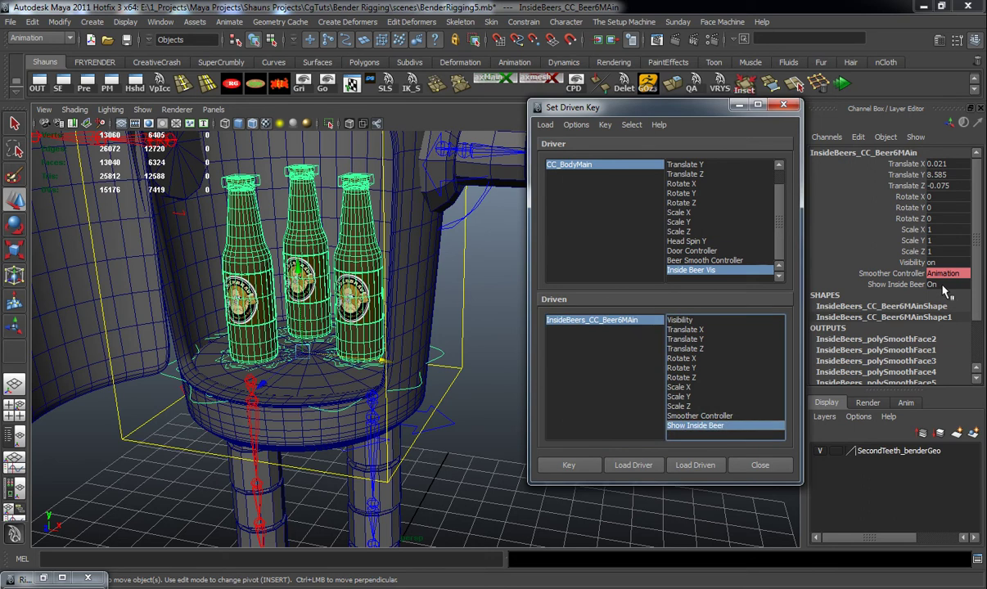
click(571, 166)
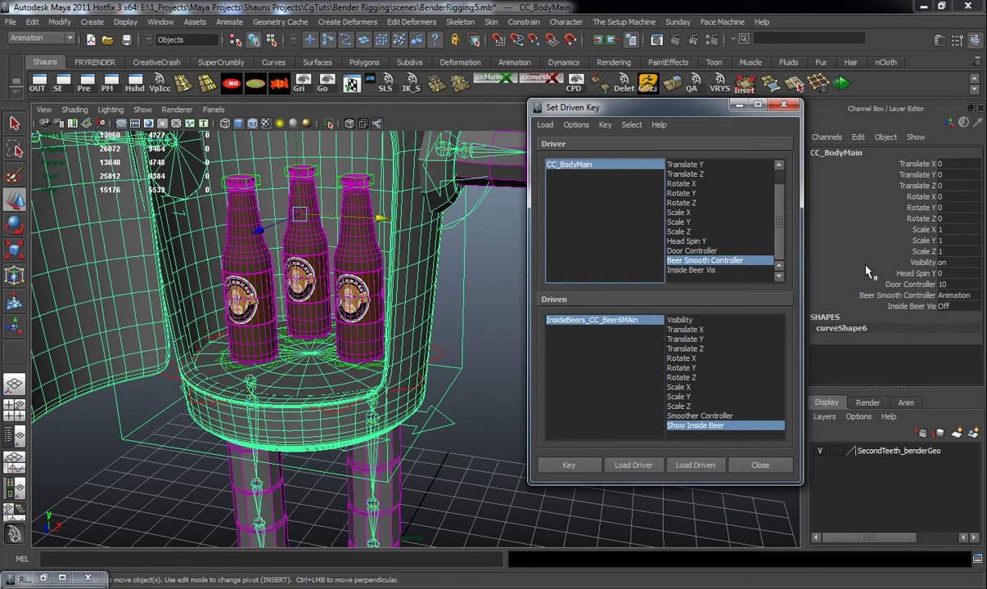
click(943, 306)
click(943, 318)
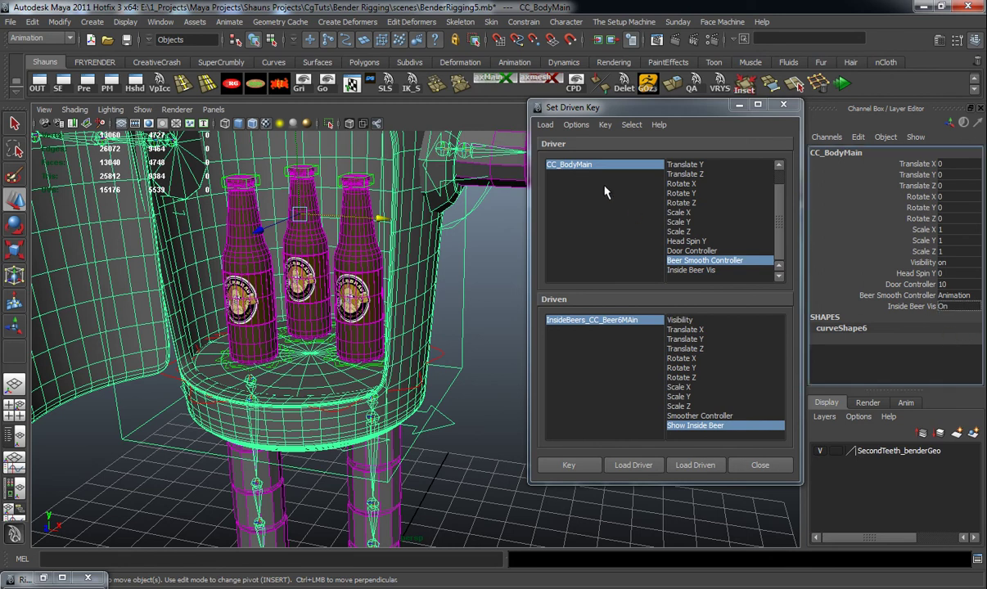
click(584, 167)
click(700, 416)
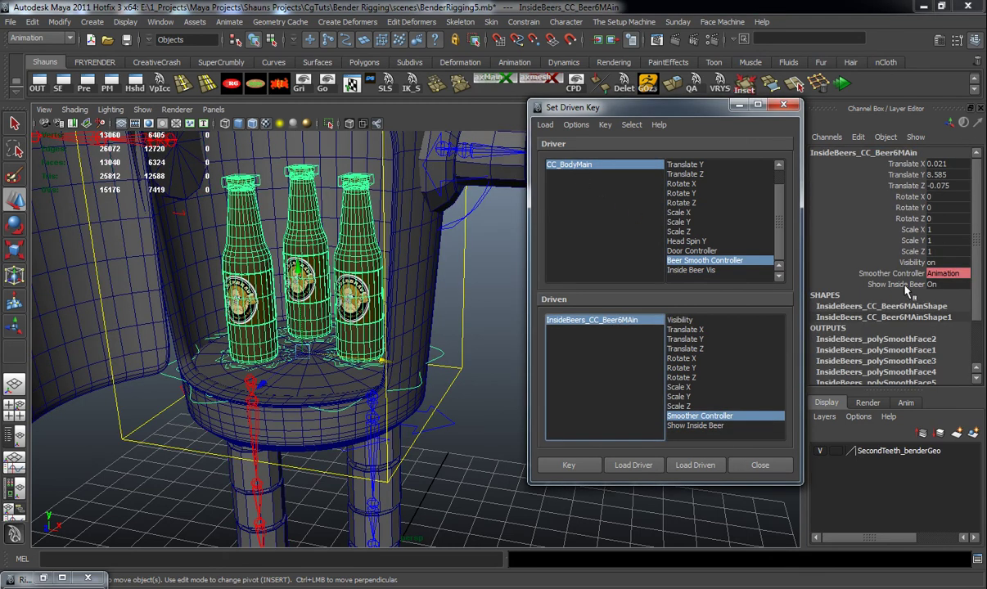
click(571, 465)
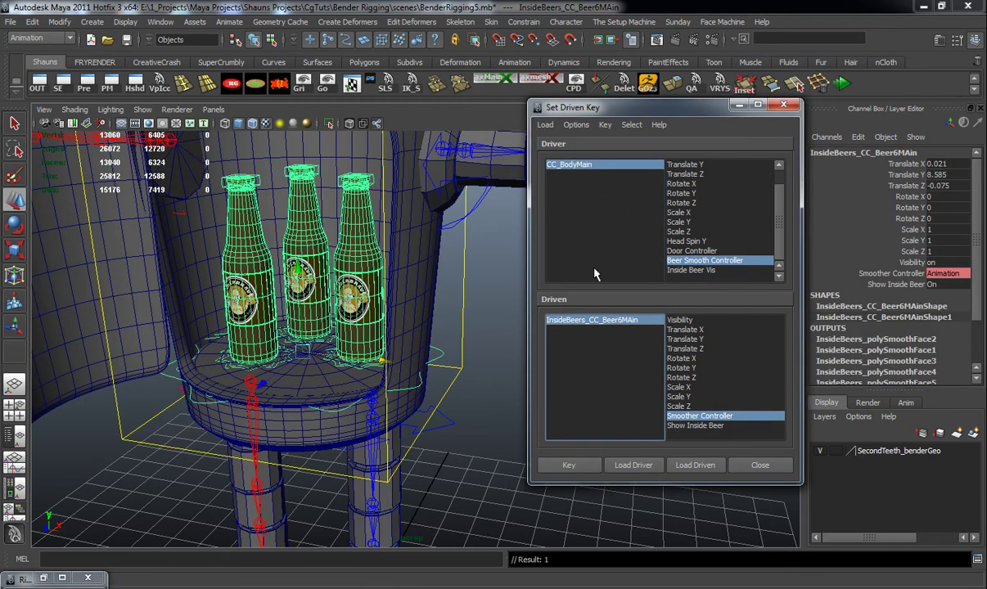
Step: Set Inside Beer Vis and Show Inside Beer to Off and try to set a driven key for them
click(601, 168)
click(953, 307)
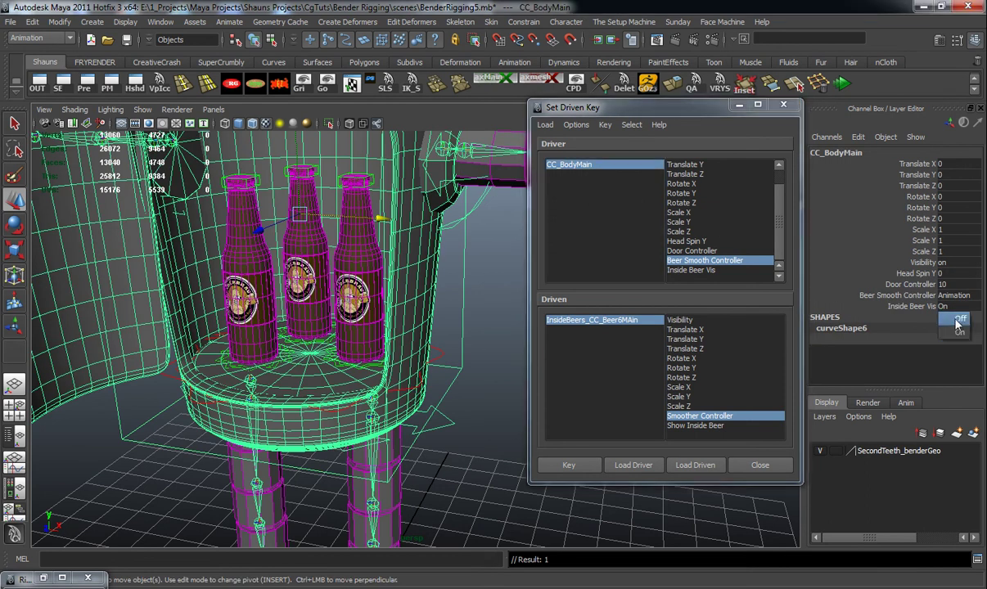
click(955, 320)
click(602, 320)
click(941, 284)
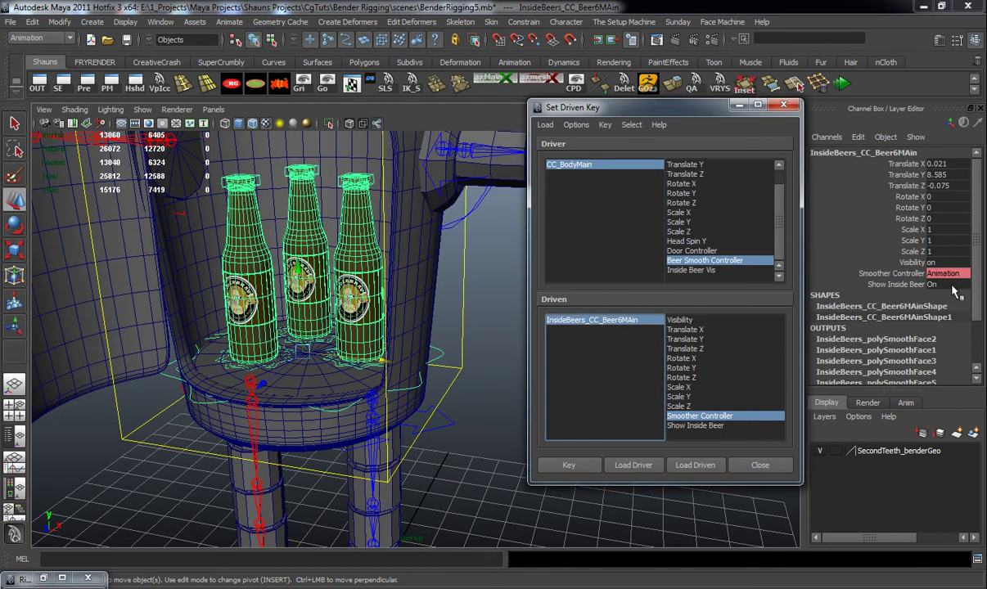
click(949, 296)
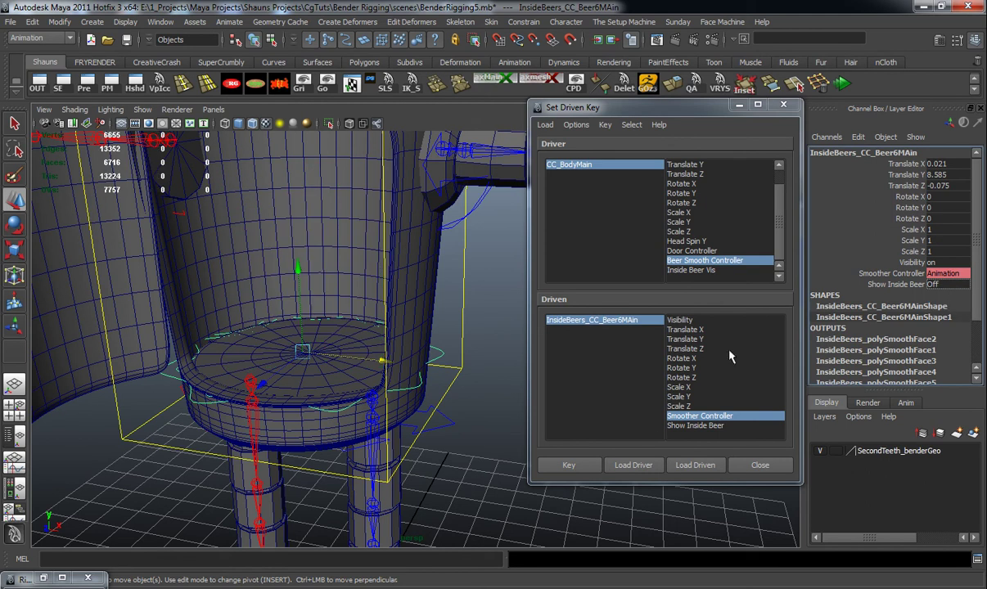
click(570, 466)
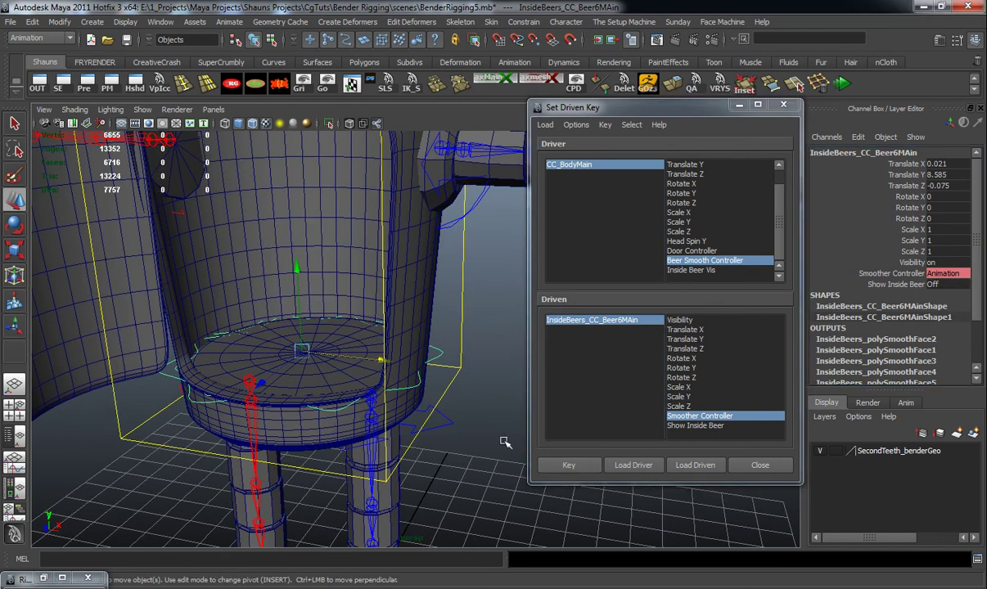
Step: Undo the last driven key attempt and the Show Inside Beer change
key(ctrl+z)
key(ctrl+z)
key(ctrl+z)
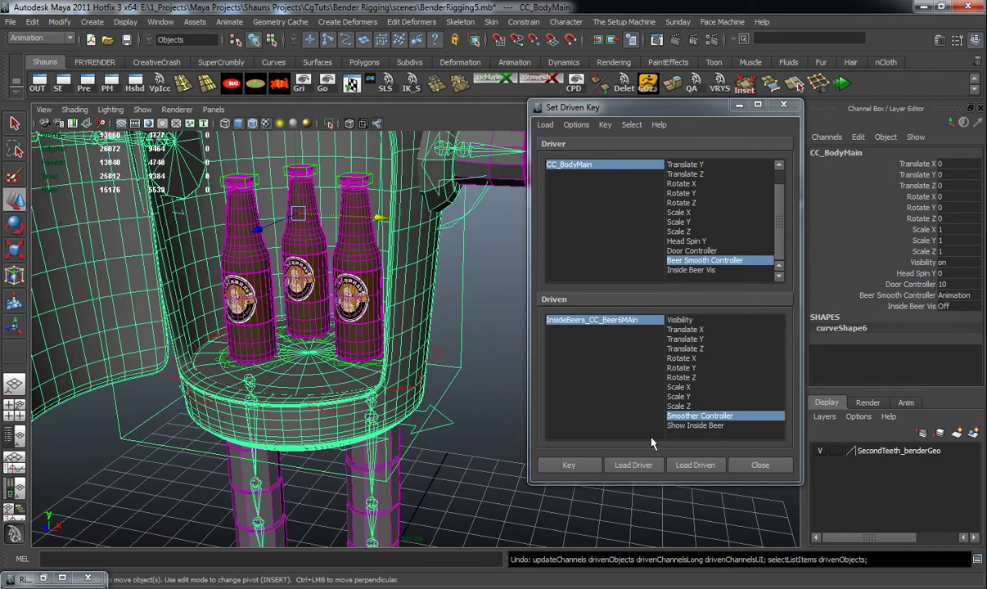
Step: Set the beers' Show Inside Beer to Off and key it against CC_BodyMain's Inside Beer Vis at Off
click(695, 426)
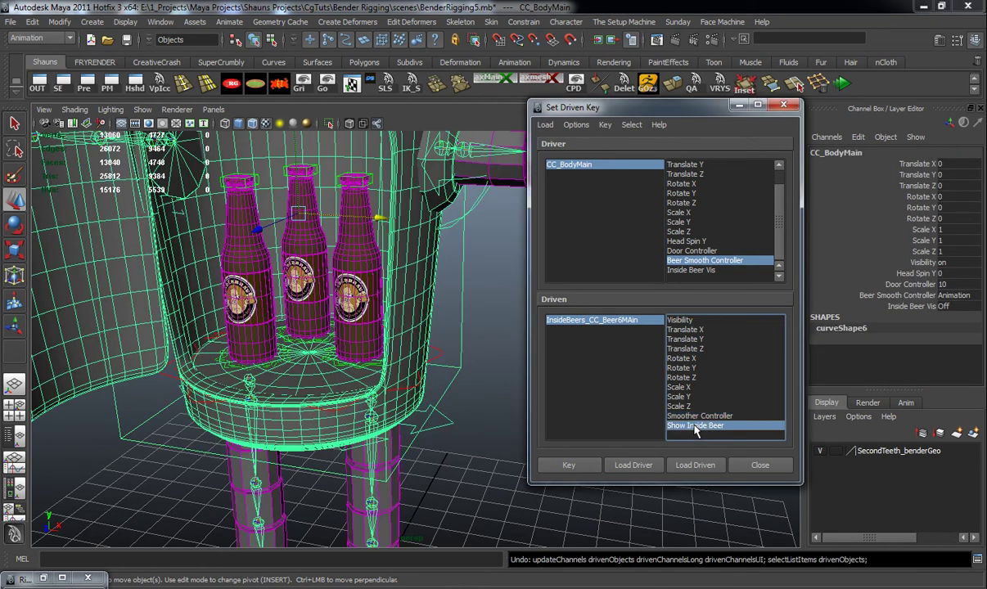
click(687, 271)
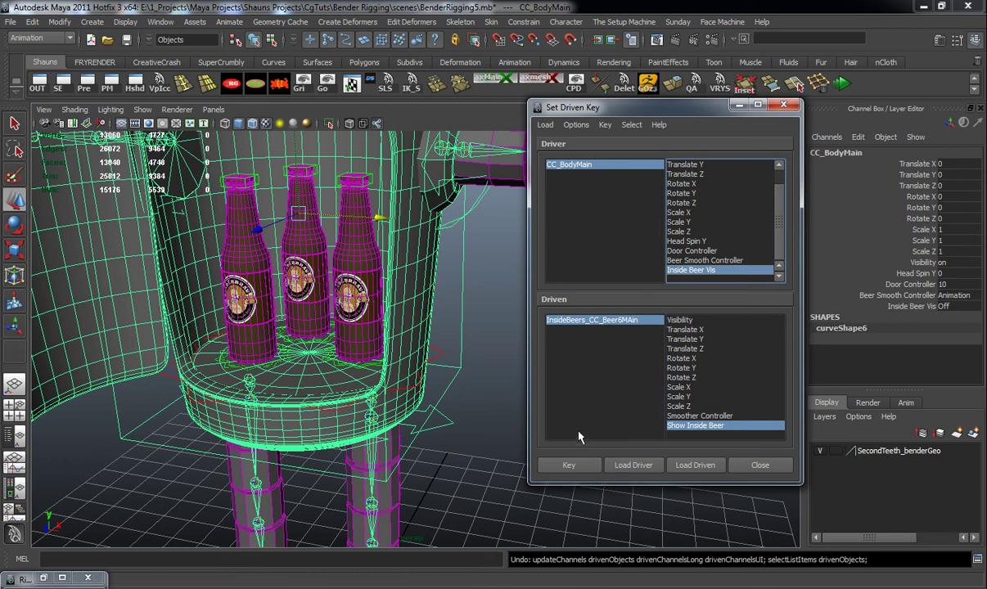
click(597, 168)
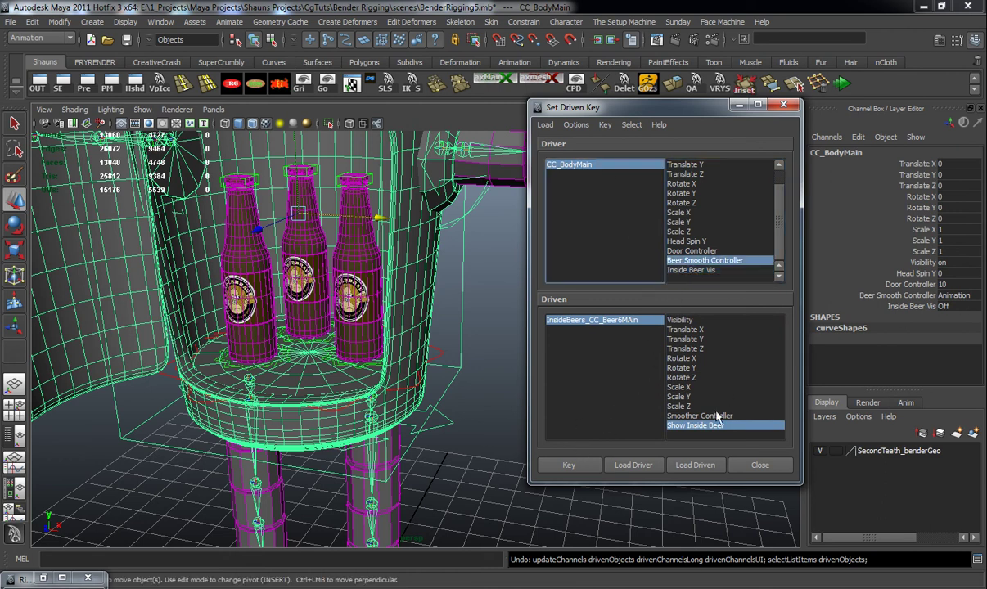
click(582, 323)
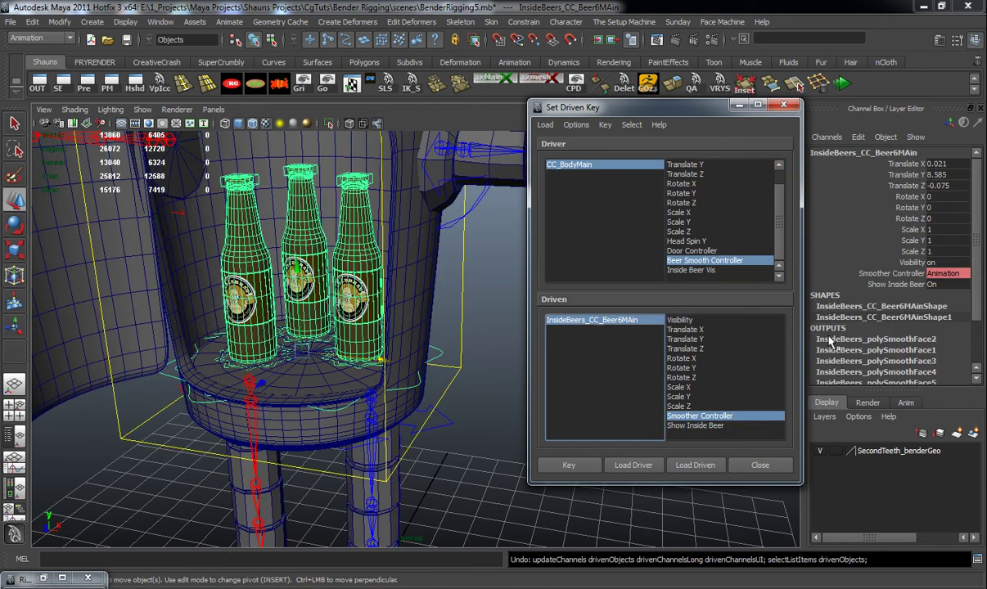
click(706, 424)
click(932, 285)
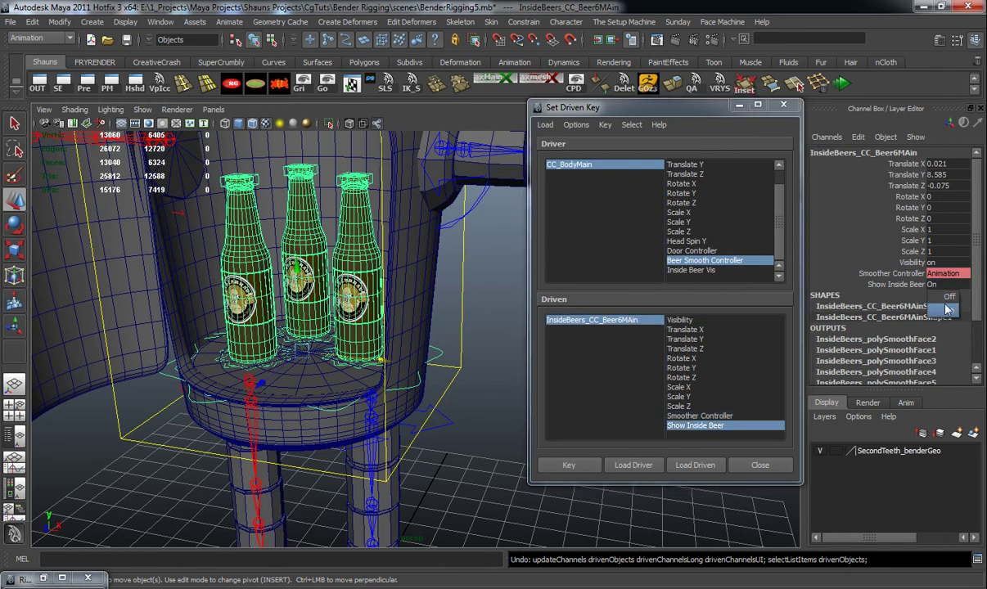
click(948, 298)
click(713, 270)
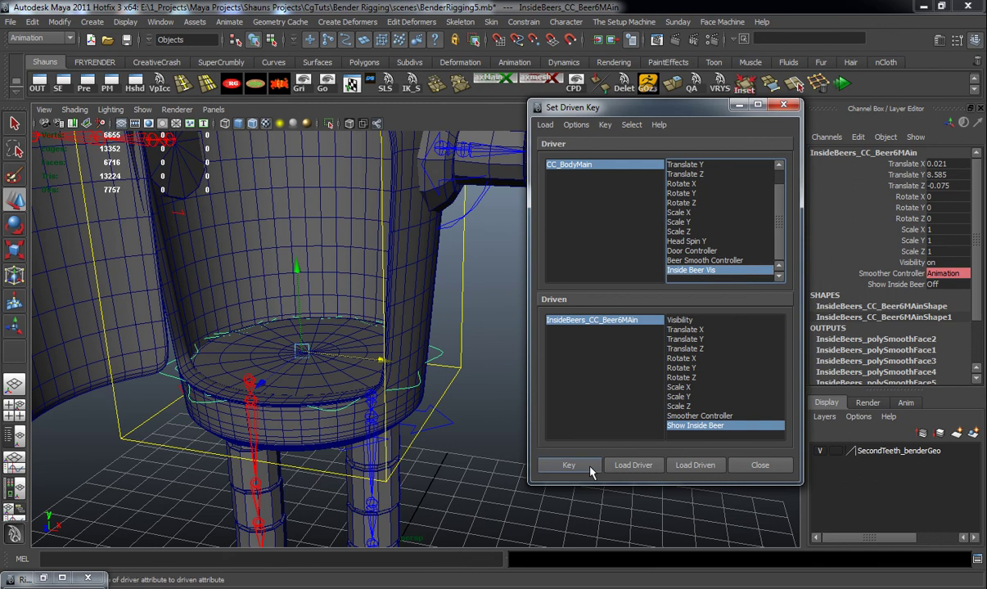
click(569, 465)
Step: Set Inside Beer Vis and the beers' Show Inside Beer to On, and set a driven key for that pair
click(605, 166)
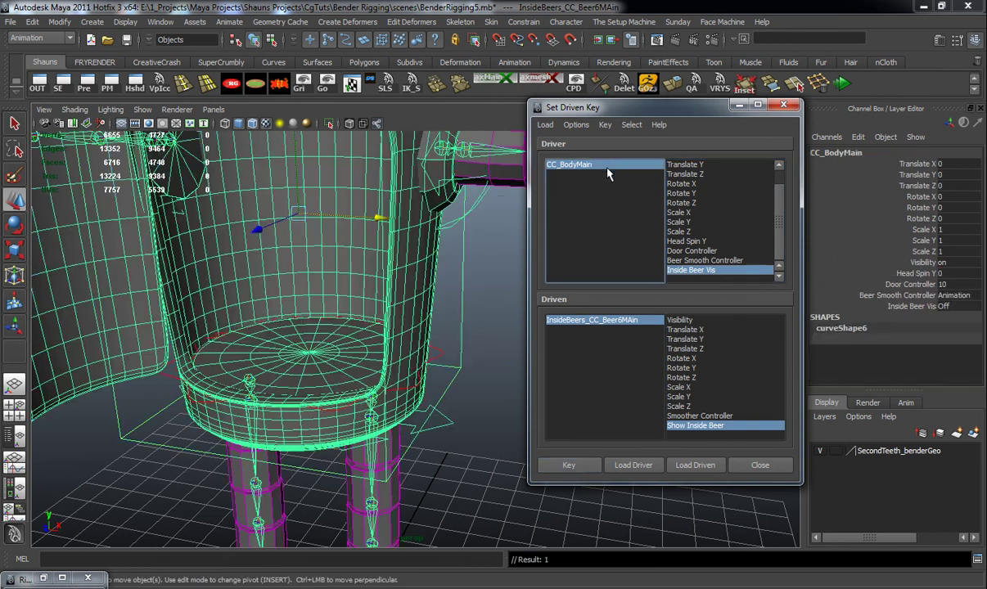
click(943, 306)
click(959, 334)
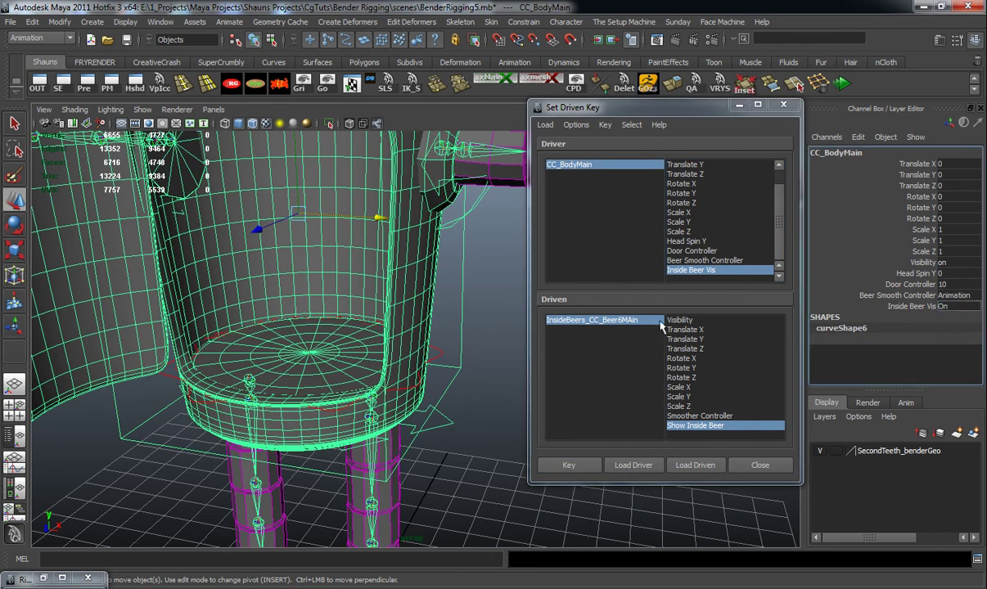
click(586, 330)
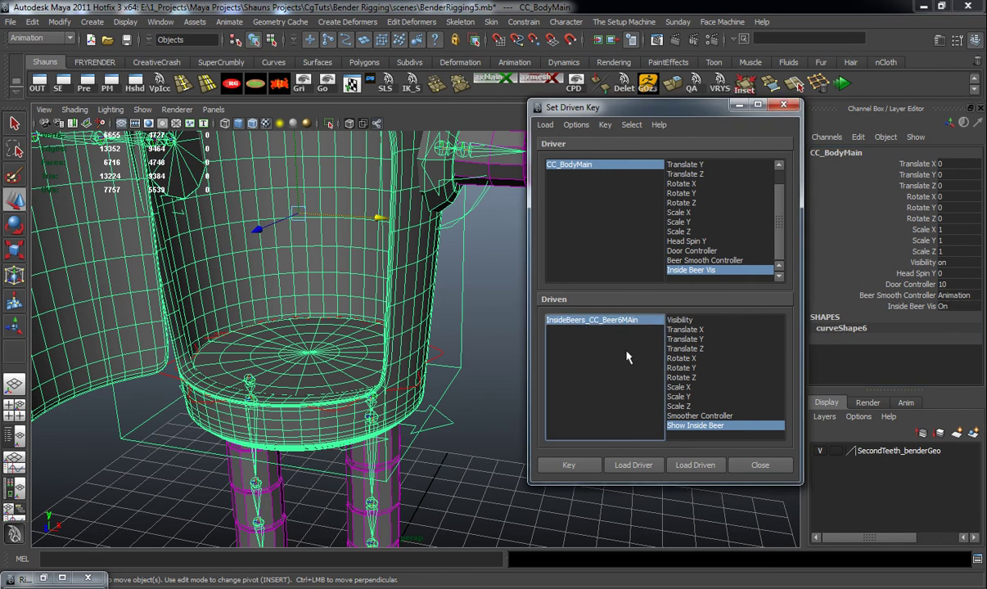
click(577, 323)
click(943, 285)
click(945, 310)
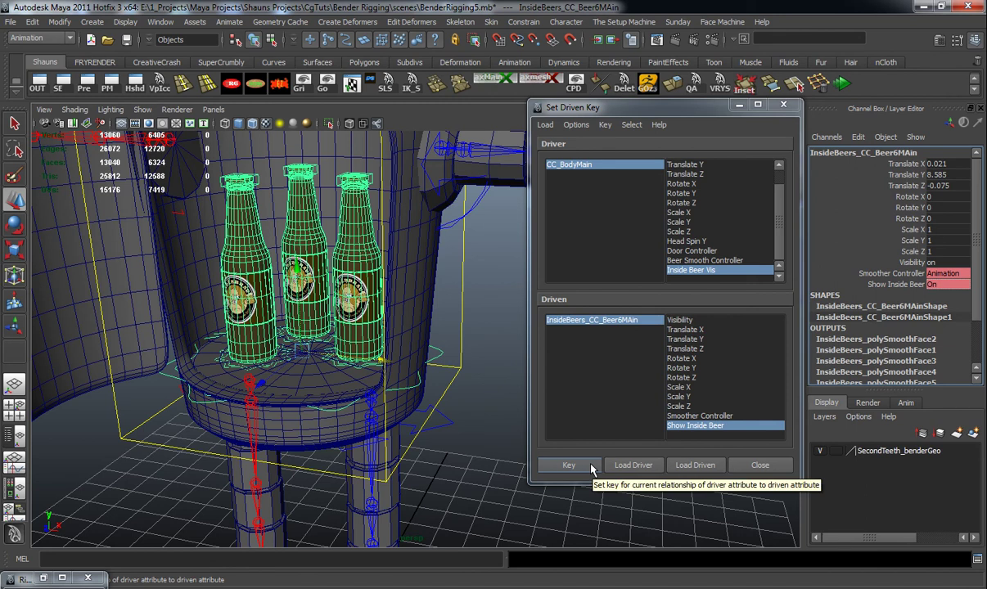
click(591, 466)
Step: Test CC_BodyMain's Beer Smooth Controller by switching it to the high close-up option and back to Animation
click(578, 166)
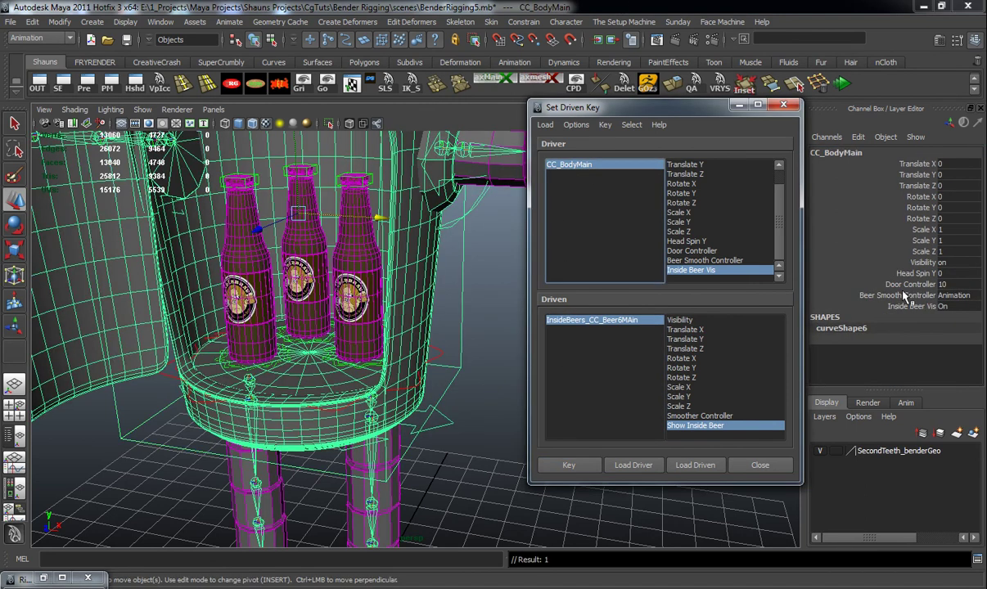
click(954, 296)
click(950, 383)
click(954, 296)
click(949, 334)
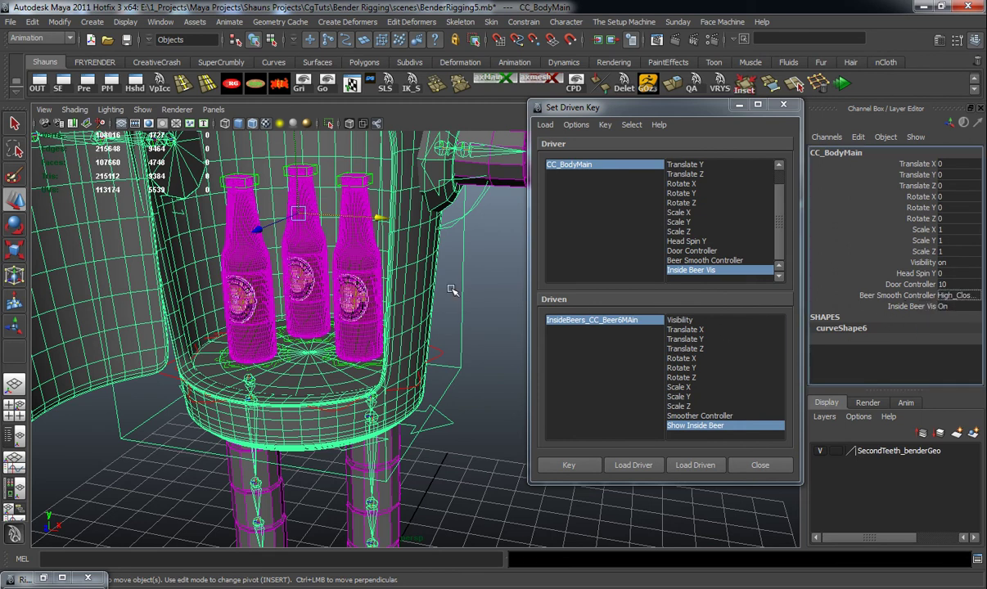
click(953, 295)
click(952, 309)
Step: Set CC_BodyMain's Inside Beer Vis to Off and inspect the inside of the chest
click(950, 306)
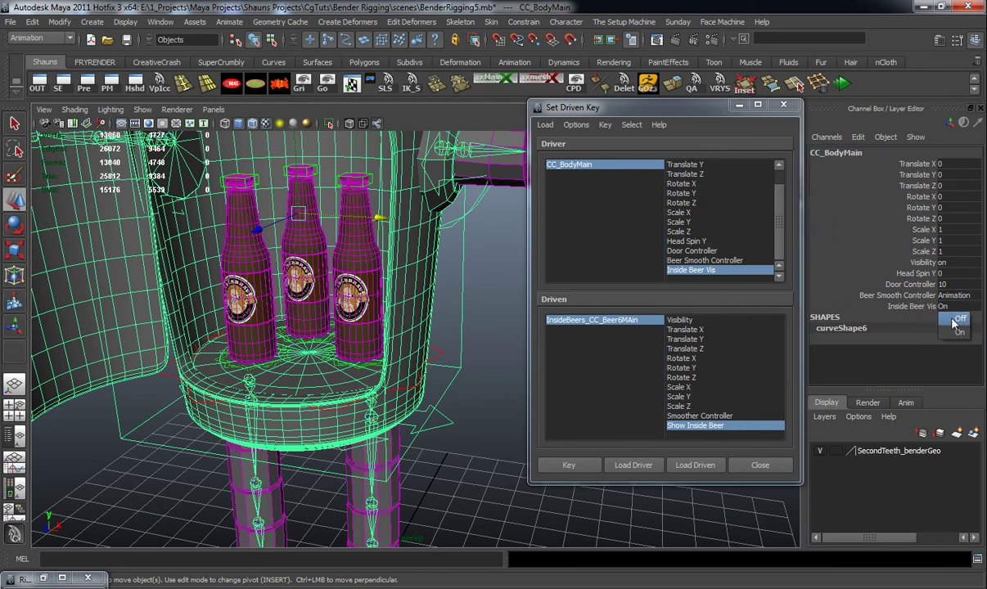
click(954, 320)
click(487, 311)
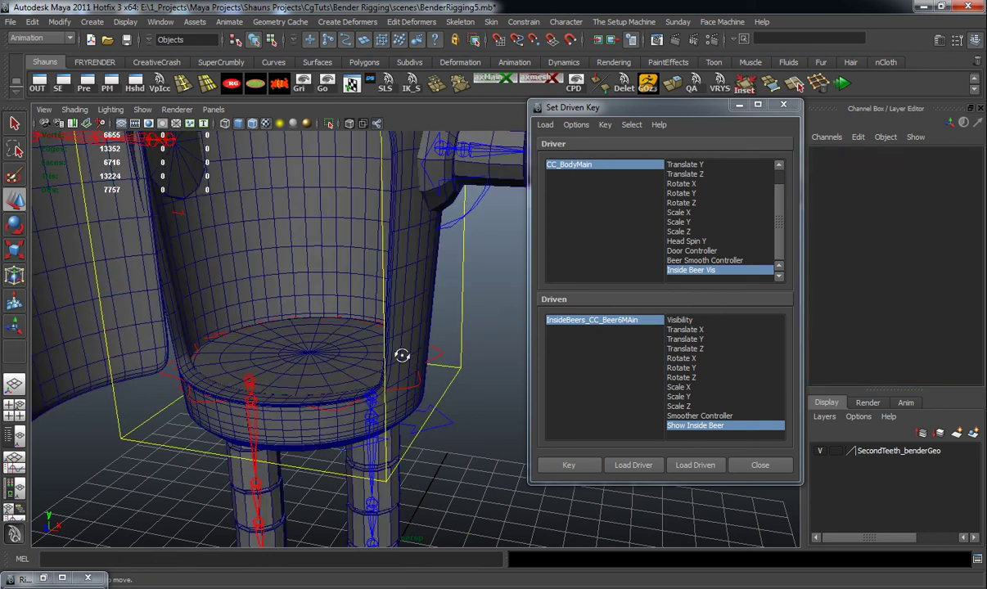
alt+drag(404, 355, 415, 344)
scroll(424, 331, down, 5)
alt+middle_drag(424, 331, 443, 325)
alt+drag(443, 324, 391, 354)
scroll(390, 354, up, 5)
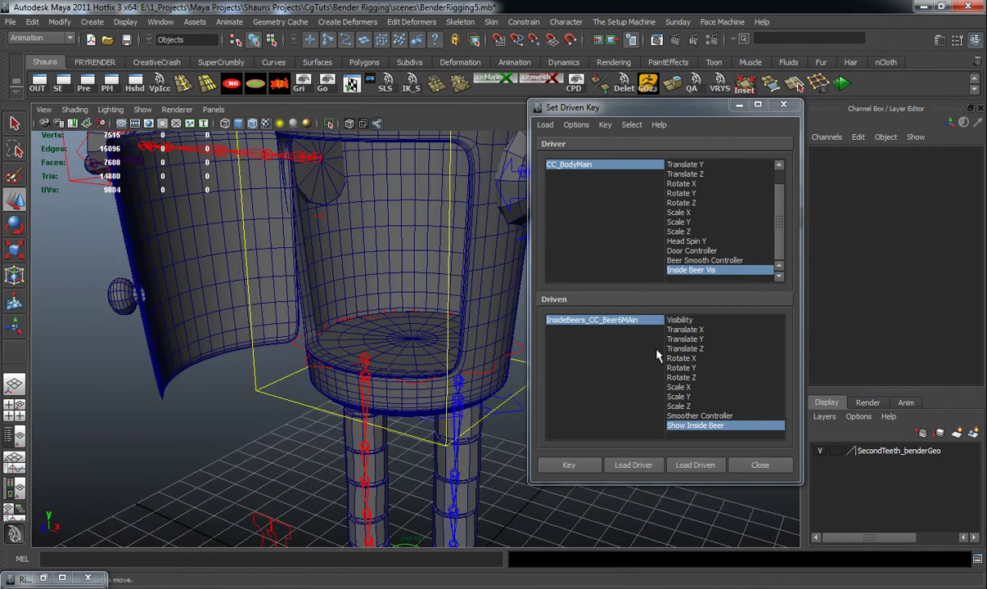
Step: Close the Set Driven Key window and set CC_BodyMain's Inside Beer Vis back to On
click(784, 105)
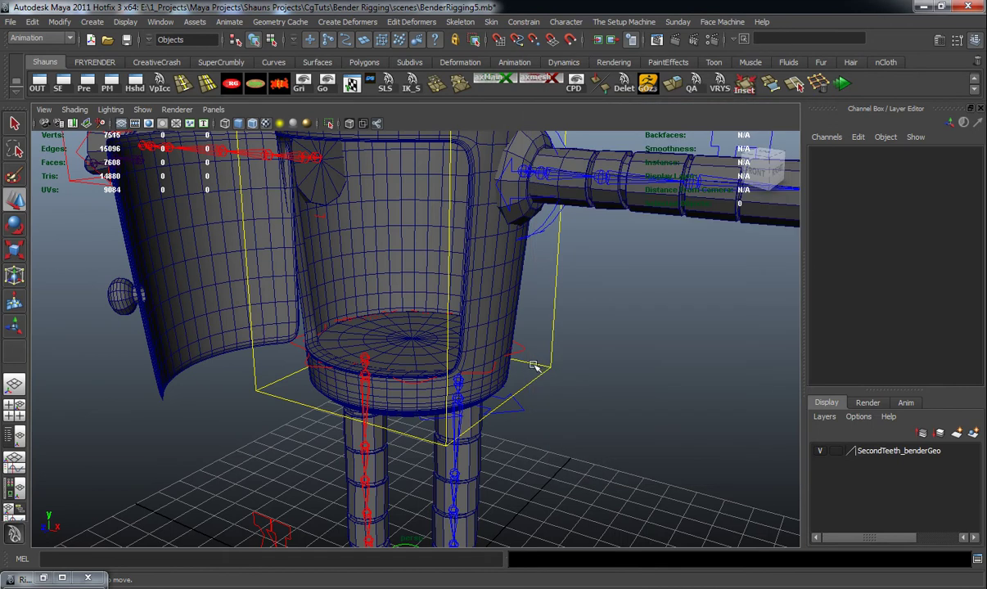
click(496, 336)
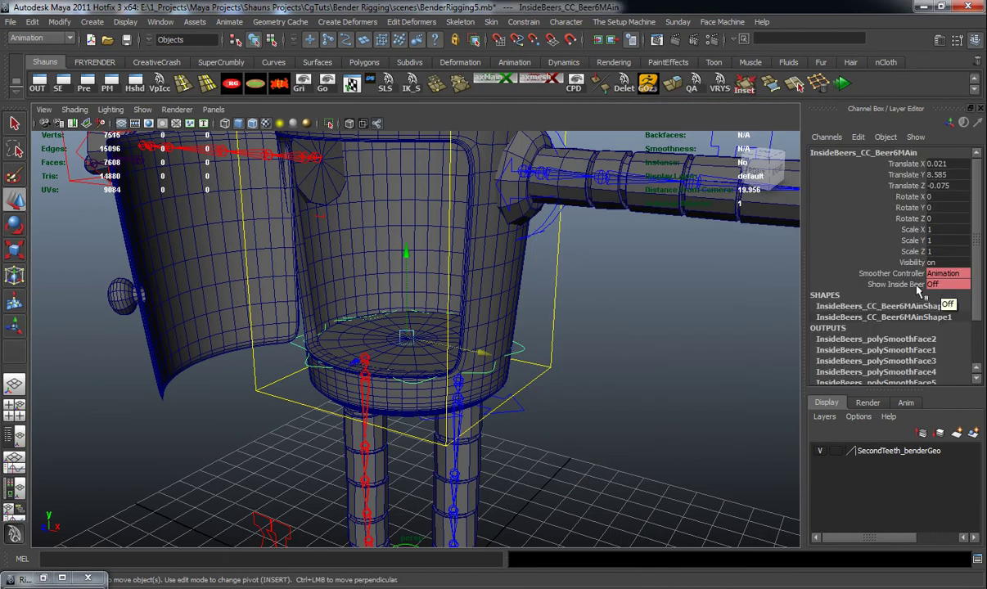
click(552, 328)
click(947, 307)
click(948, 329)
click(651, 344)
alt+right_drag(552, 375, 570, 376)
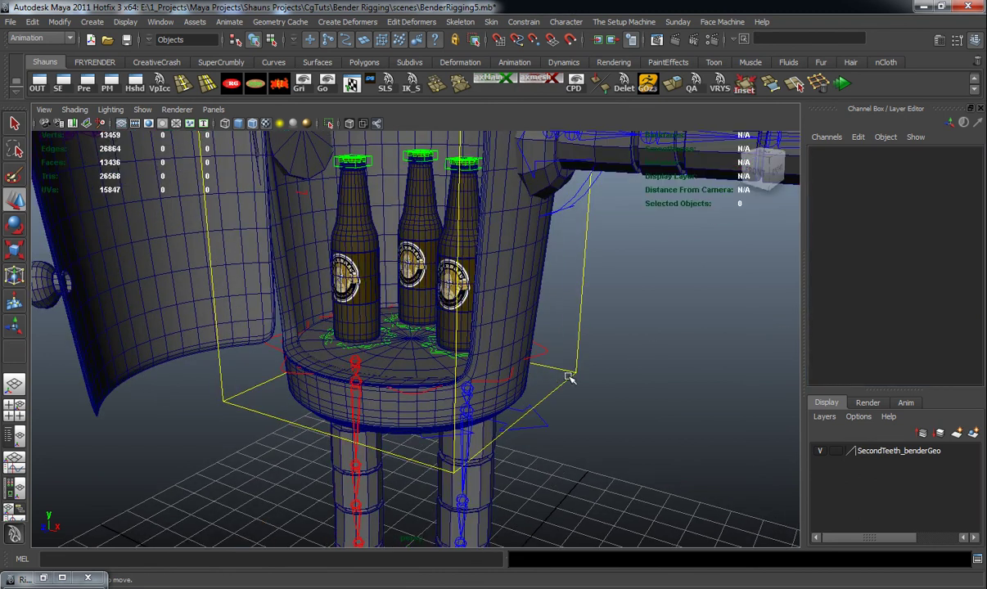
Step: Parent InsideBeersGRPMain under the main body controller CC_BodyMain and clear the selection
click(37, 83)
drag(859, 57, 730, 59)
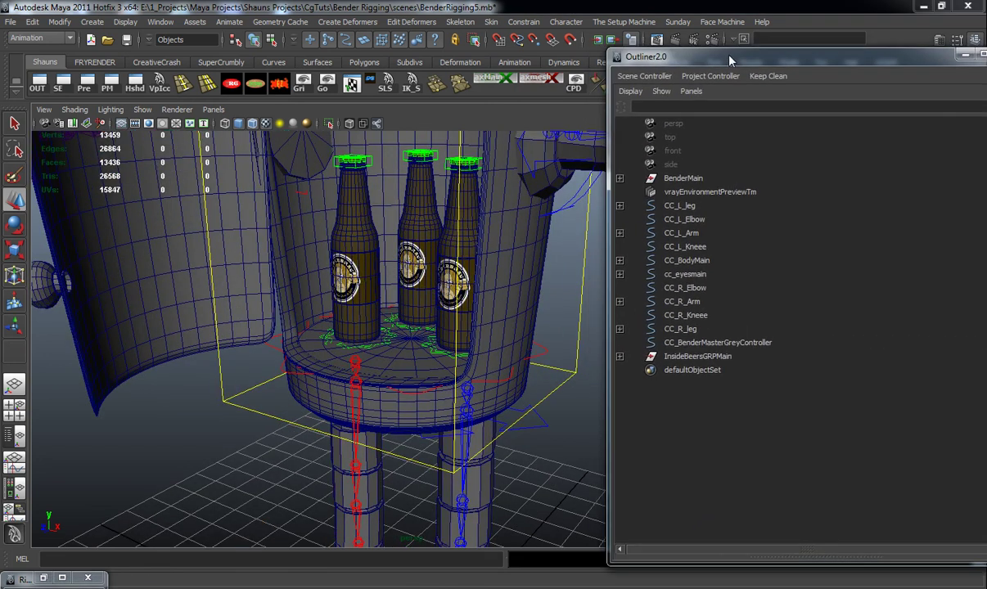
click(698, 356)
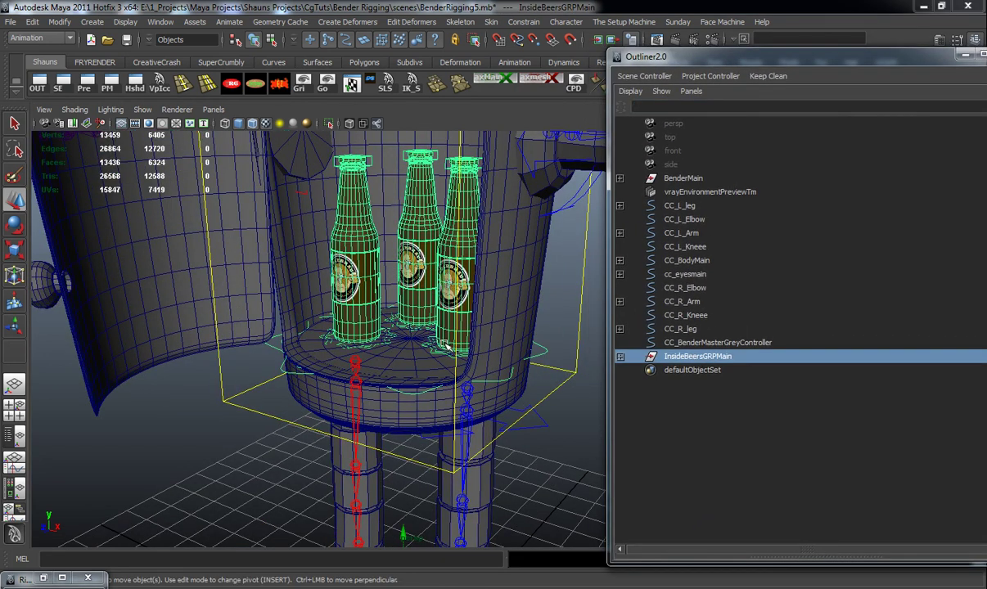
alt+drag(446, 345, 461, 348)
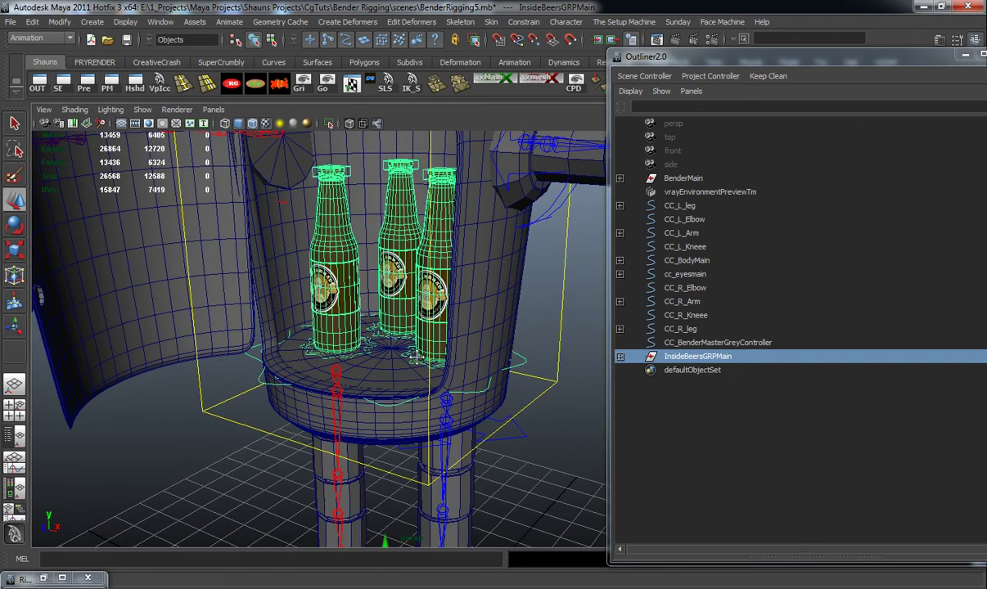
shift+click(557, 330)
key(p)
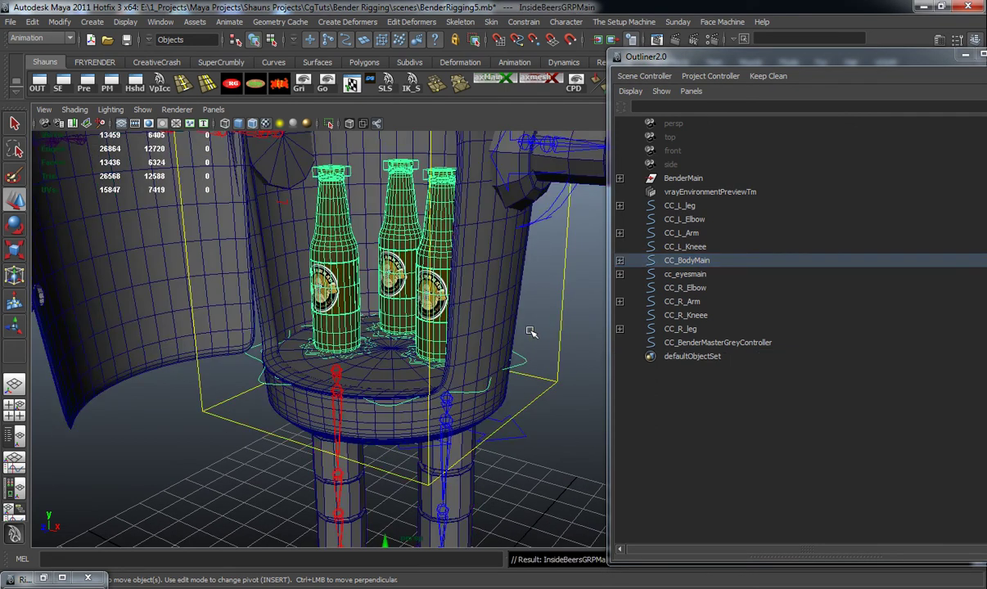
alt+right_drag(559, 326, 335, 397)
alt+drag(335, 397, 469, 406)
click(489, 403)
Step: Check the scene hierarchy in the Outliner, minimize it, and examine the whole robot rig
scroll(490, 403, up, 3)
scroll(492, 402, up, 2)
drag(844, 58, 677, 43)
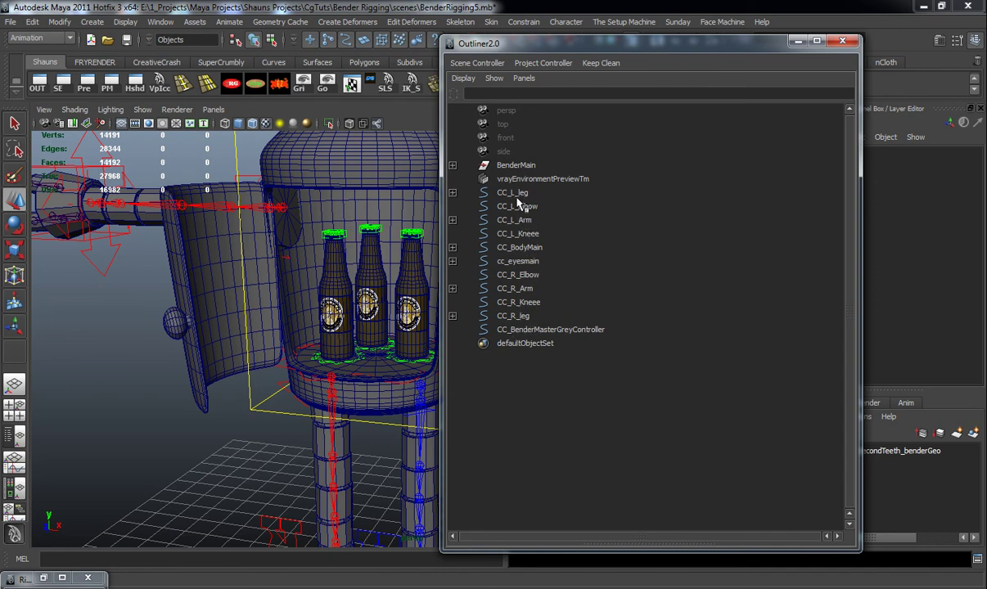
click(796, 42)
scroll(443, 328, down, 3)
alt+middle_drag(443, 329, 522, 214)
alt+drag(458, 324, 480, 354)
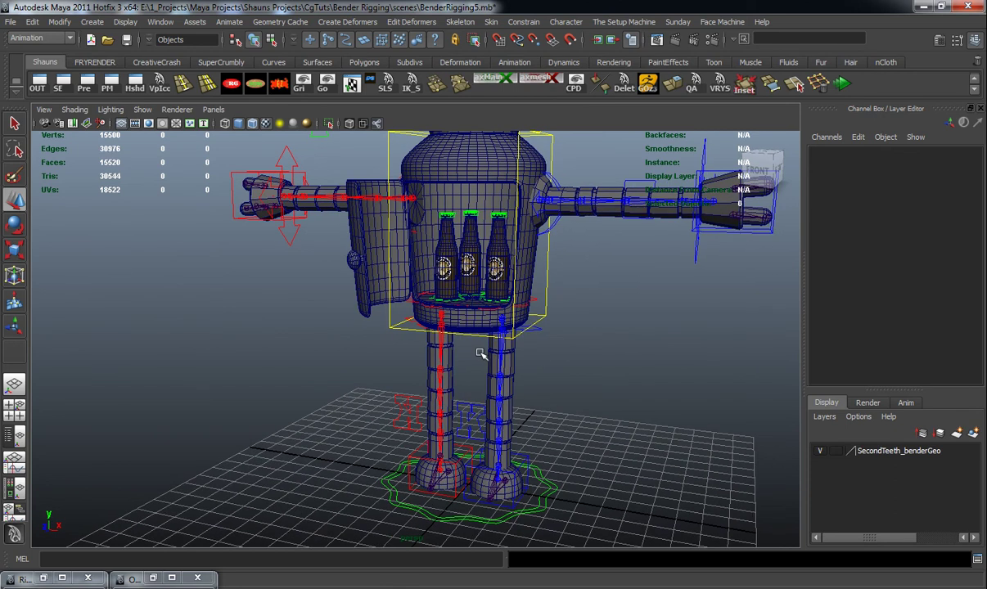
alt+drag(555, 353, 487, 338)
scroll(504, 322, down, 5)
alt+middle_drag(502, 327, 493, 367)
alt+drag(494, 368, 451, 367)
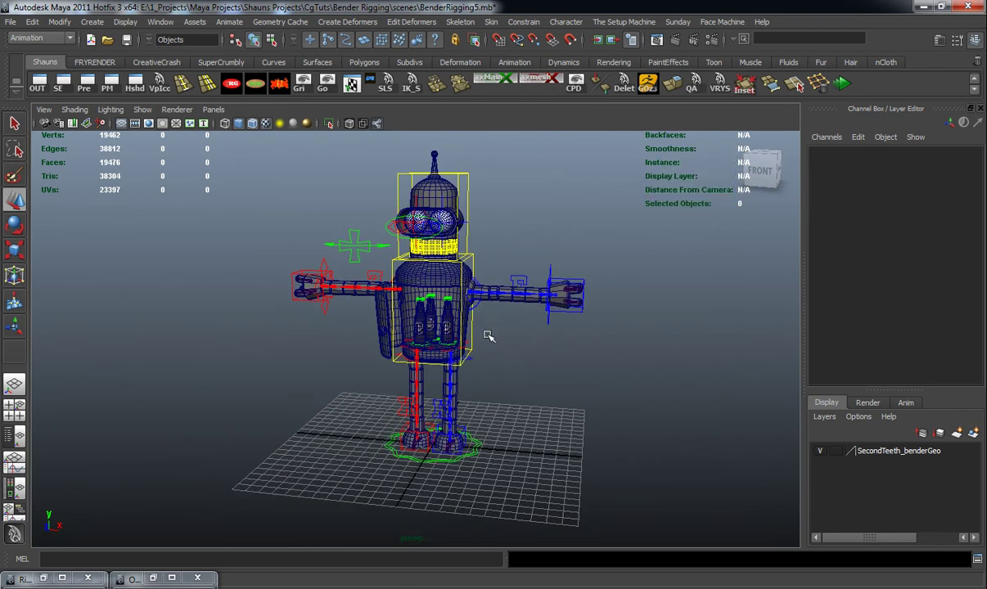